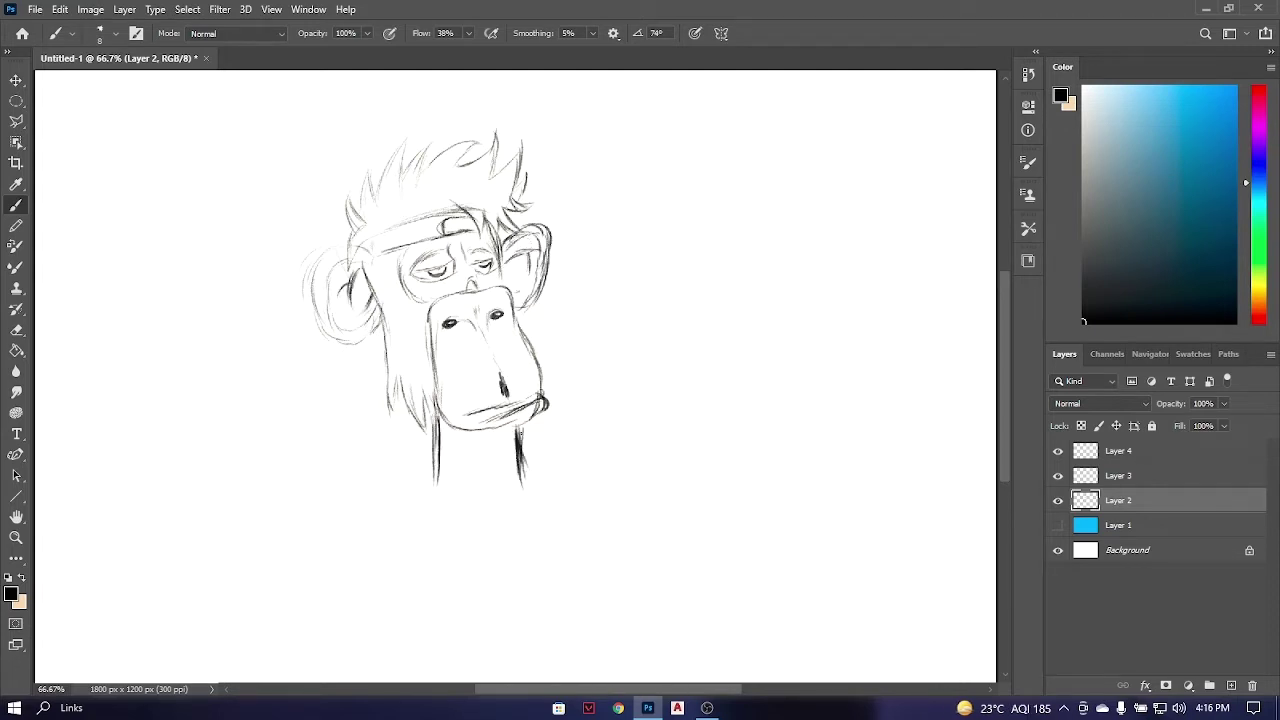
Rotate the ape head sketch slightly on Layer 2 and rough in the jacket collar lines below the neck.
key(ctrl+t)
drag(234, 306, 250, 330)
key(Return)
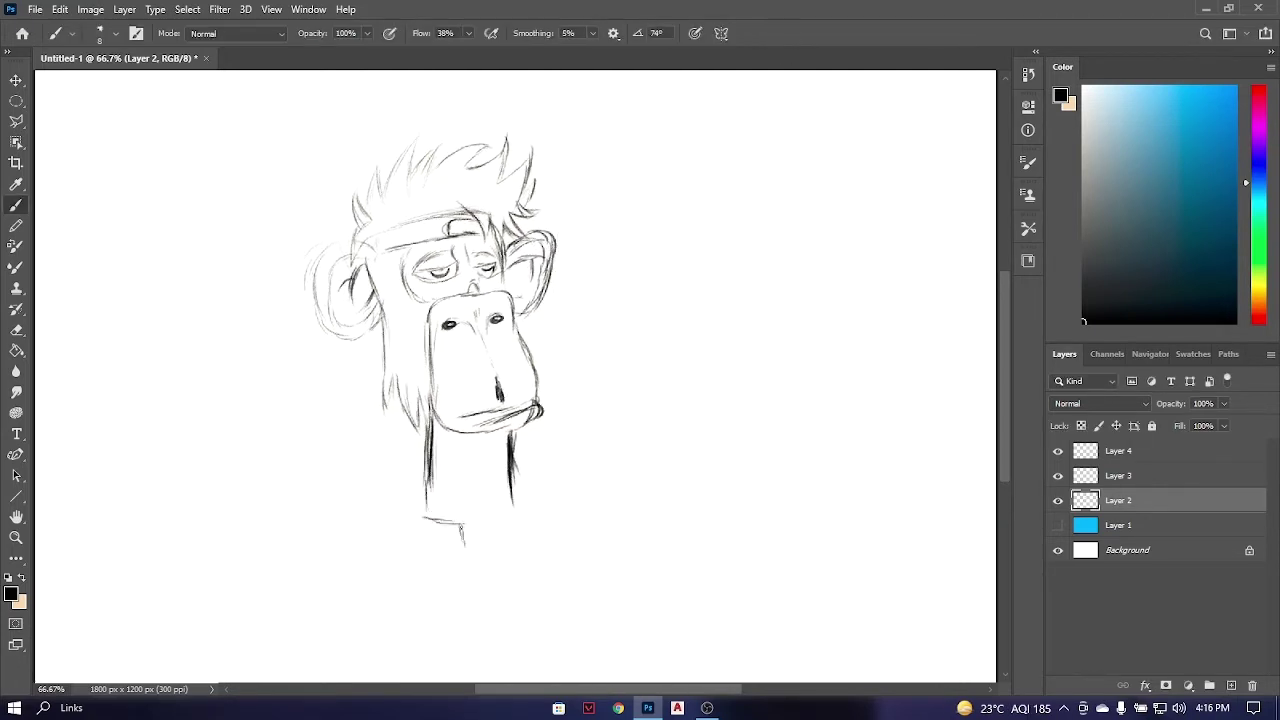
key(ctrl+z)
drag(518, 500, 478, 523)
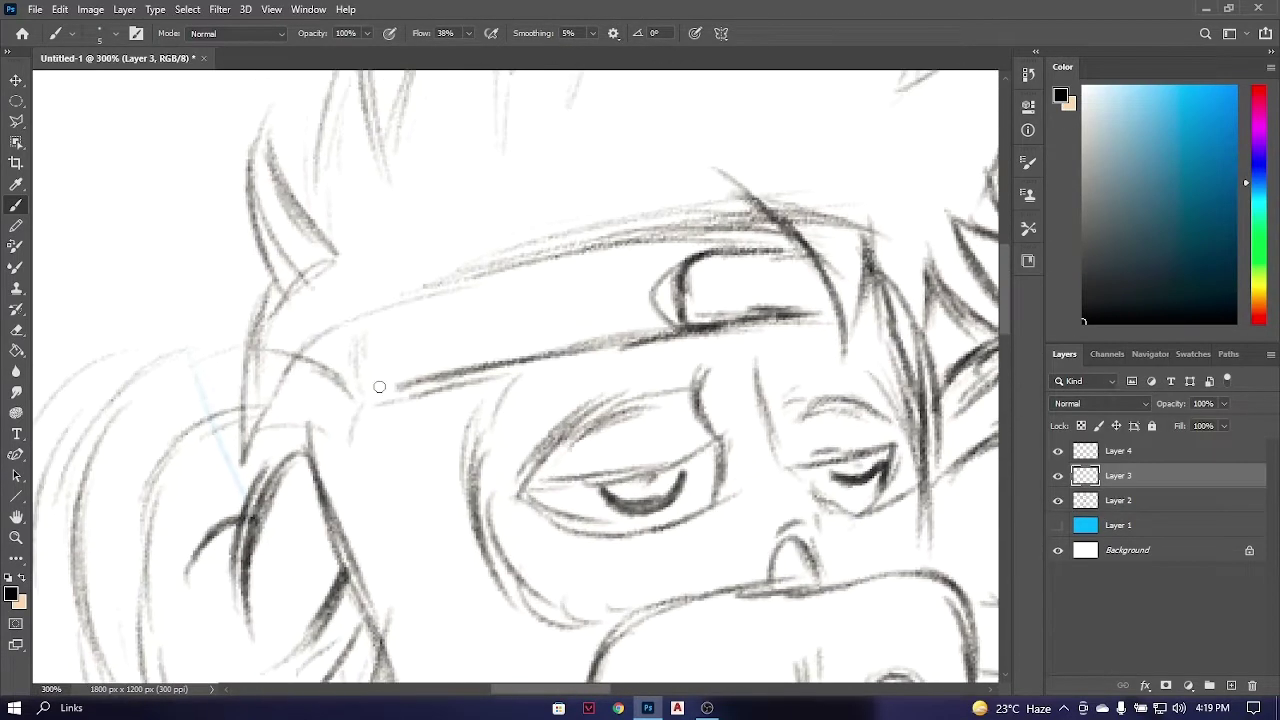
Ink the downward-pointing hair tuft between the headband's end and the ear on Layer 3.
mouse_move(268, 455)
mouse_down()
mouse_move(335, 342)
mouse_move(250, 455)
mouse_move(307, 530)
mouse_up()
key(space)
drag(338, 348, 328, 190)
key(ctrl+z)
key(ctrl+z)
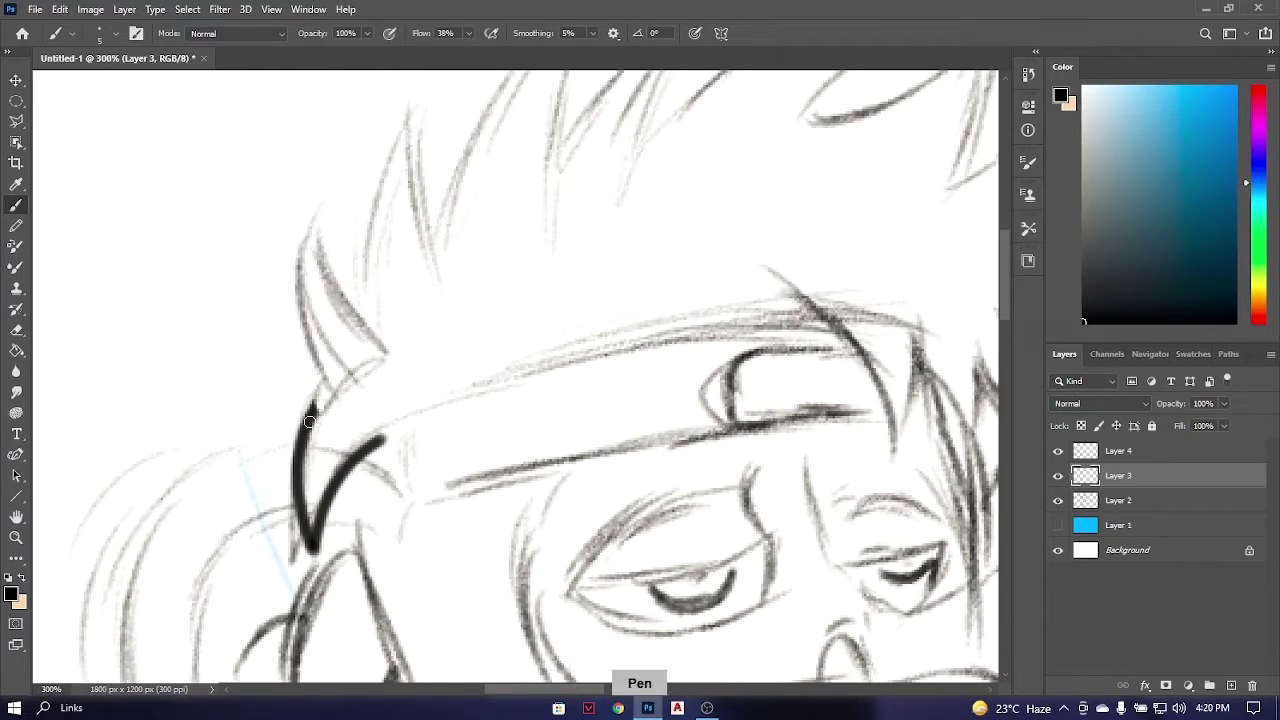
Ink the first upright hair spikes above the tuft, following the sketch.
drag(306, 412, 385, 368)
key(ctrl+z)
mouse_move(306, 415)
mouse_down()
mouse_move(335, 383)
mouse_move(408, 380)
mouse_move(403, 357)
mouse_up()
key(ctrl+plus)
key(ctrl+z)
mouse_move(218, 160)
mouse_down()
mouse_move(372, 318)
mouse_move(400, 428)
mouse_up()
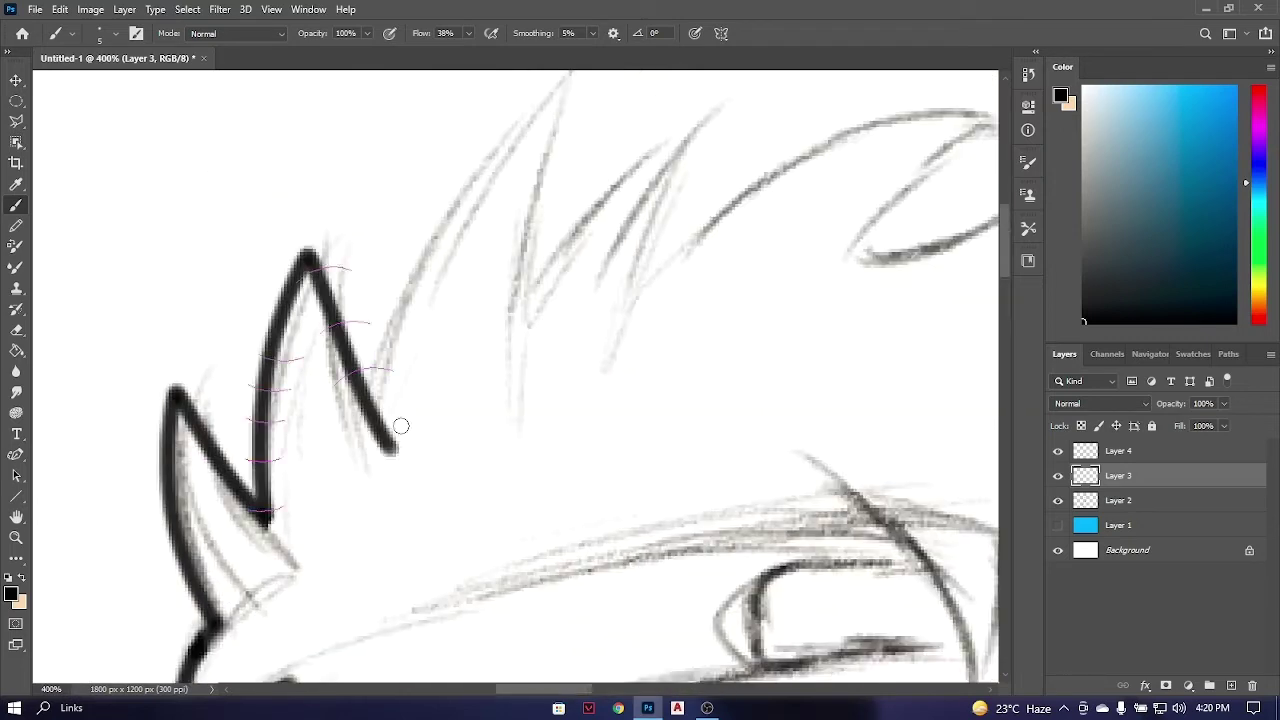
Ink the large swept hair spike and the smaller spike beside it at the crown.
key(ctrl+z)
mouse_move(305, 225)
mouse_down()
mouse_move(400, 428)
mouse_move(328, 580)
mouse_move(537, 523)
mouse_up()
drag(537, 523, 386, 400)
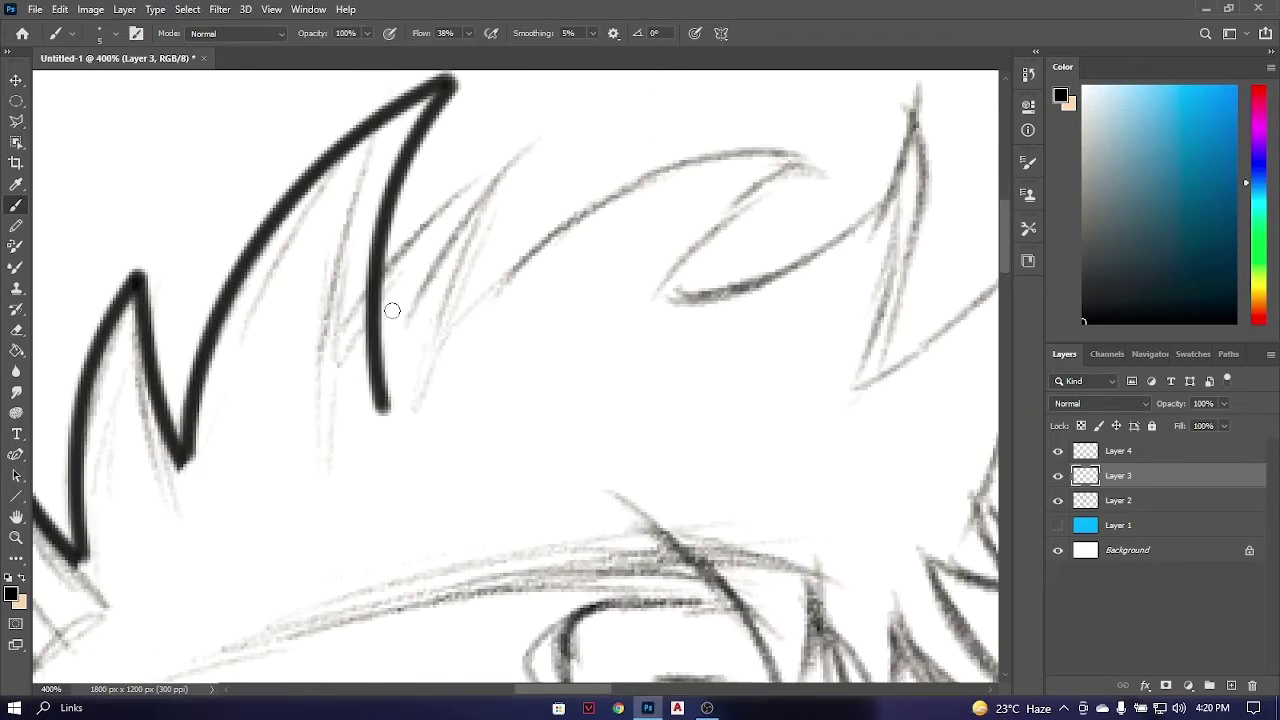
key(ctrl+z)
drag(391, 303, 491, 314)
key(ctrl+minus)
key(ctrl+plus)
Ink the long curled hair lock across the top of the head.
drag(551, 440, 517, 518)
drag(450, 405, 760, 245)
drag(610, 405, 724, 245)
key(ctrl+z)
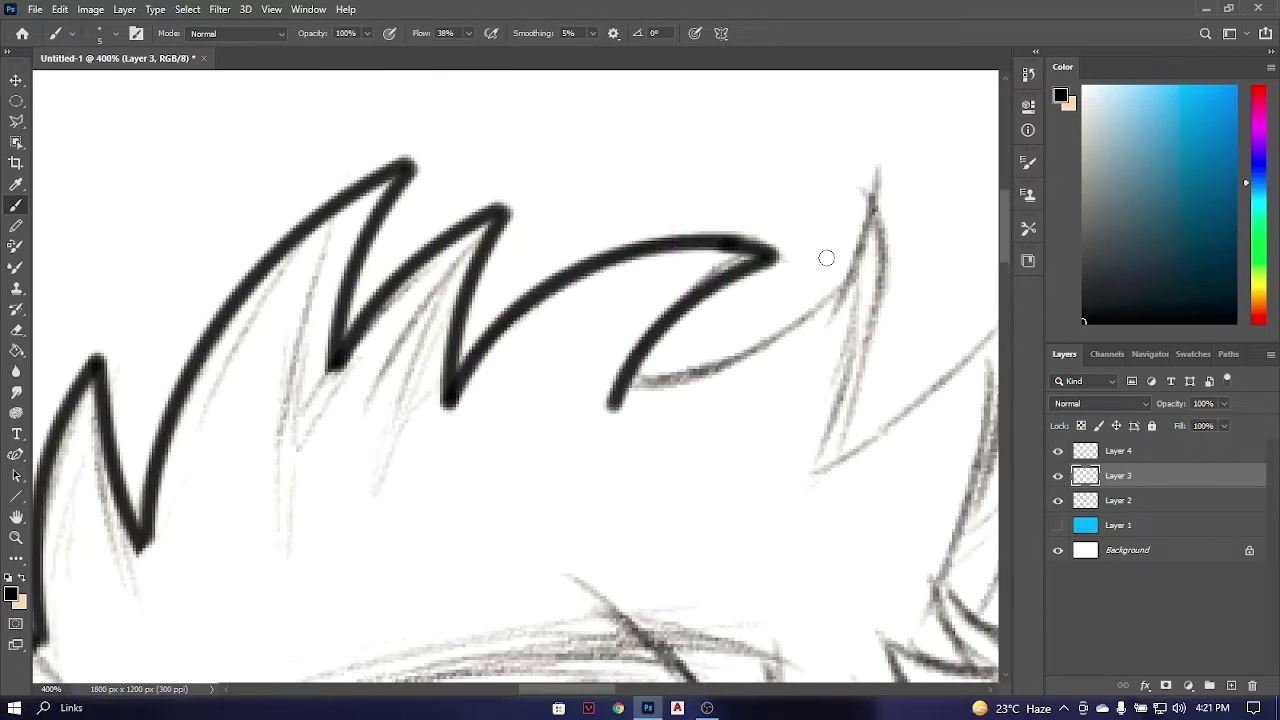
Ink the hair spikes running down the far side of the head to the top of the ear.
mouse_move(826, 257)
mouse_down()
mouse_move(814, 465)
mouse_move(814, 300)
mouse_up()
drag(700, 573, 700, 410)
drag(583, 350, 785, 450)
key(ctrl+z)
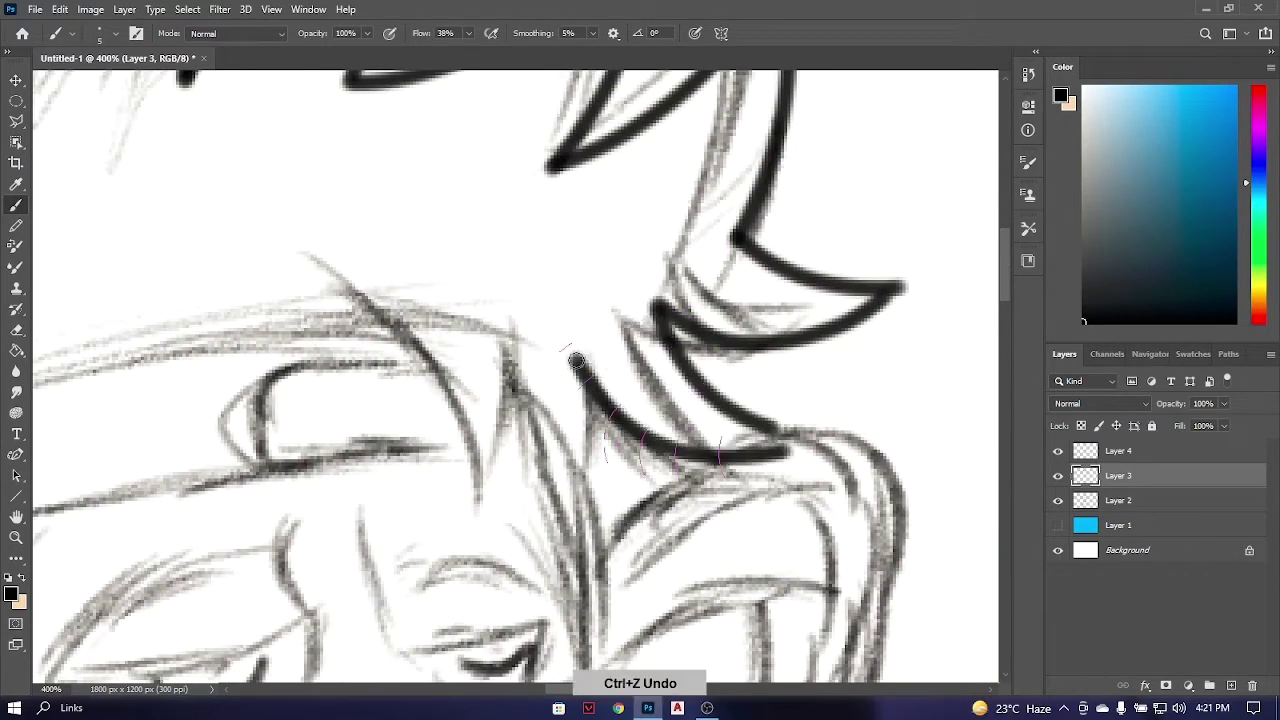
Ink the pointed fringe strands hanging over the headband above the smaller eye.
drag(640, 420, 660, 330)
mouse_move(324, 171)
mouse_down()
mouse_move(474, 186)
mouse_move(655, 432)
mouse_up()
mouse_move(666, 288)
mouse_down()
mouse_move(651, 429)
mouse_move(652, 495)
mouse_up()
key(ctrl+z)
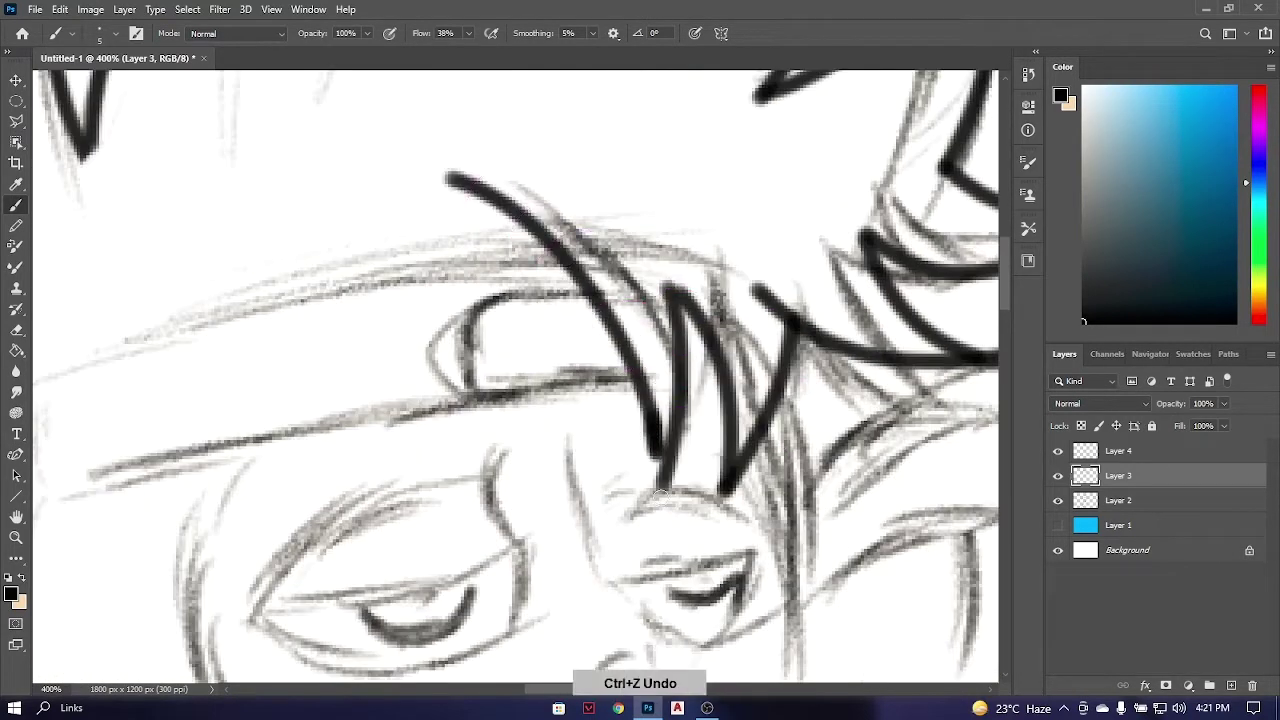
drag(668, 432, 652, 500)
Redraw the long fringe strand that slants across the headband.
key(ctrl+minus)
key(ctrl+minus)
key(ctrl+z)
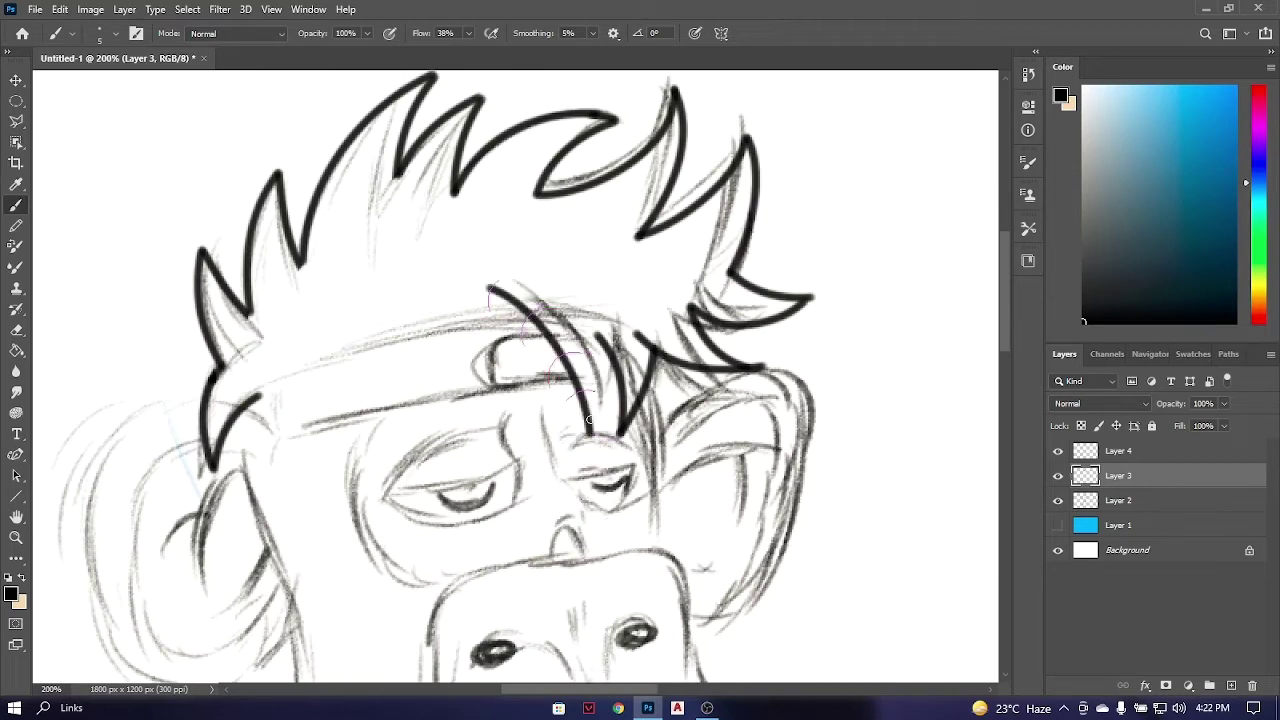
drag(472, 278, 605, 420)
Ink the headband's lower and upper edges from the hair tuft to the fringe.
key(ctrl+minus)
key(ctrl+minus)
key(ctrl+plus)
key(ctrl+plus)
key(ctrl+plus)
key(ctrl+plus)
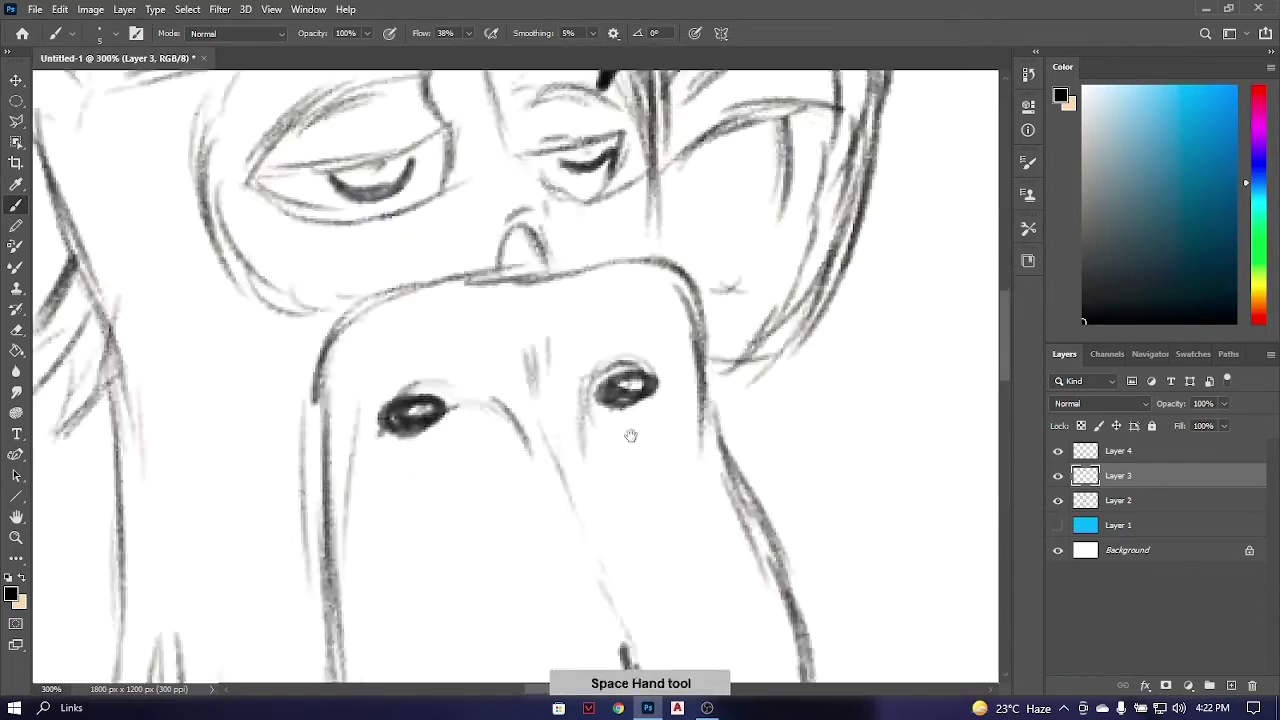
mouse_move(560, 300)
mouse_down()
mouse_move(640, 590)
mouse_move(729, 546)
mouse_up()
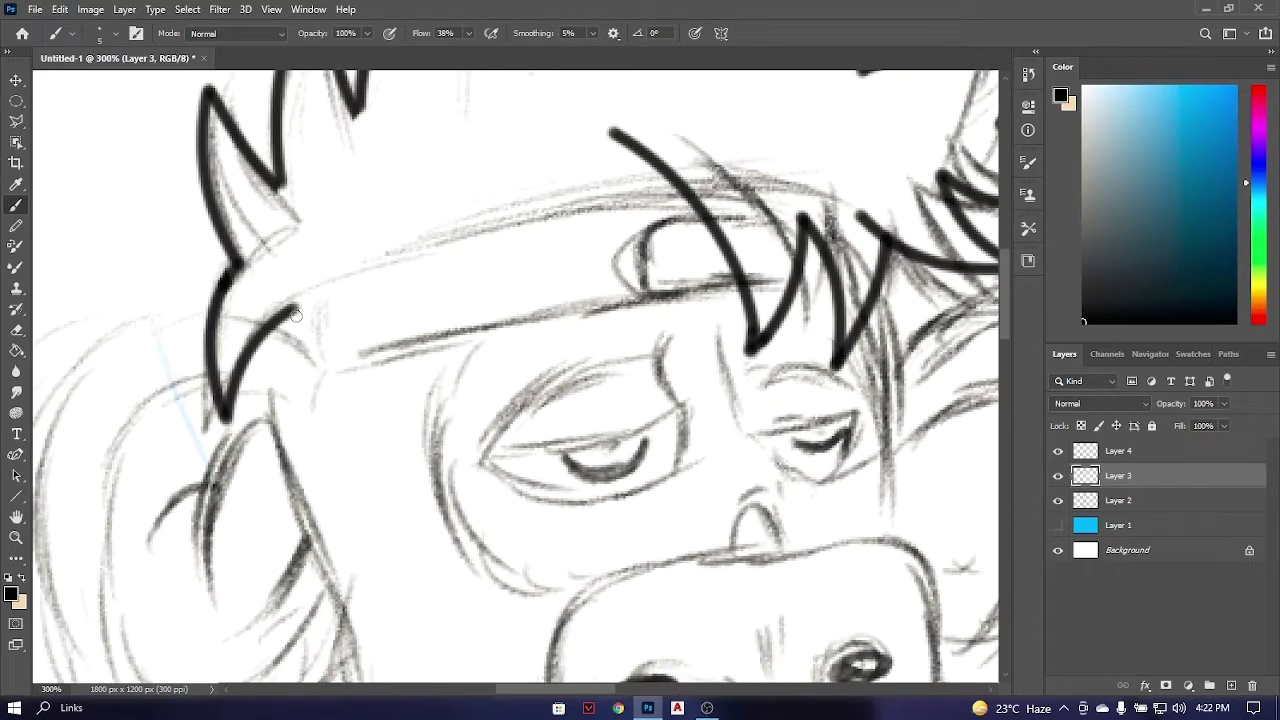
key(ctrl+z)
drag(280, 318, 728, 272)
drag(305, 283, 676, 176)
Trim the hair line overlapping the headband and extend the band's upper edge to close its end.
key(e)
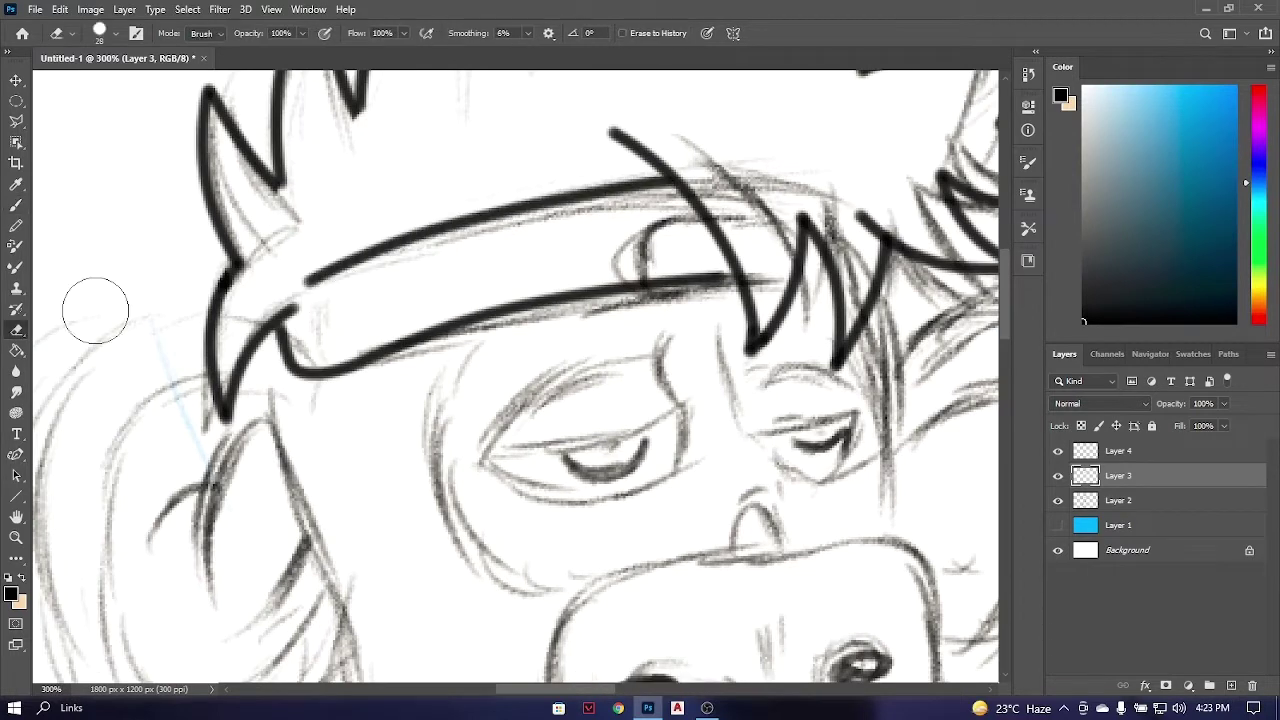
key(b)
drag(312, 280, 277, 300)
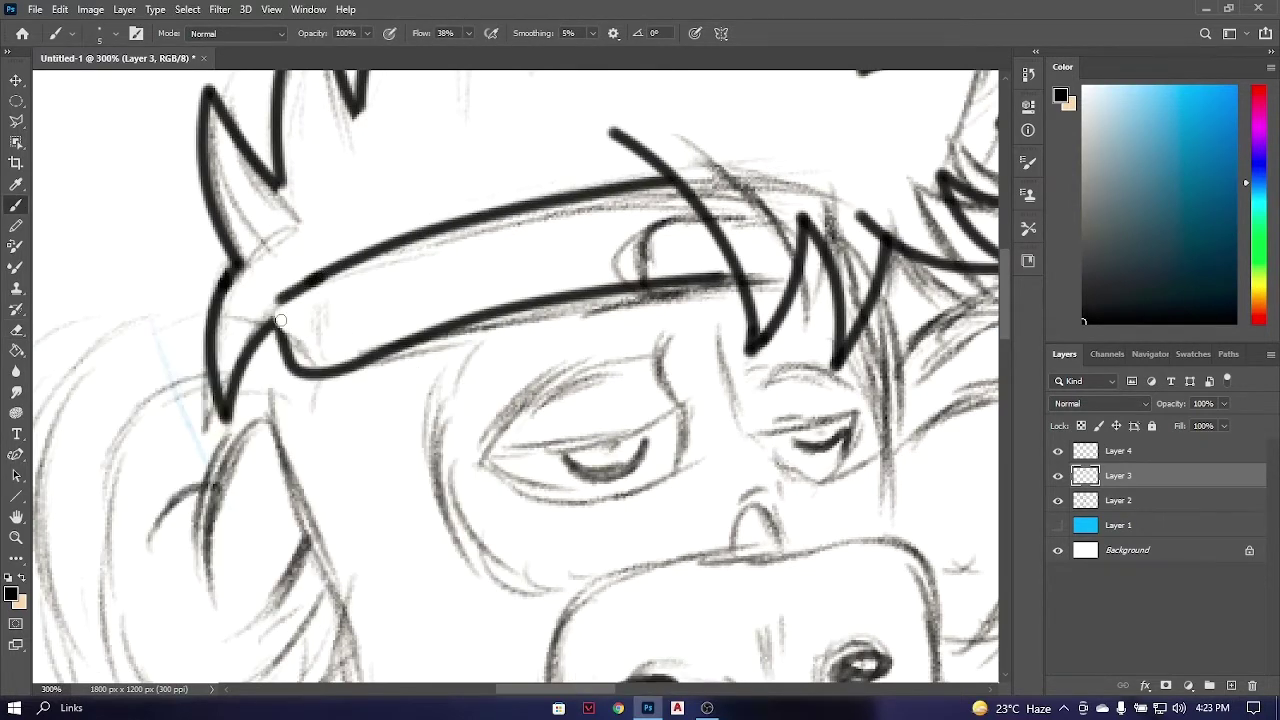
key(ctrl+z)
Ink the rounded plate outline on the headband beside the fringe strand.
mouse_move(582, 224)
mouse_down()
mouse_move(432, 352)
mouse_move(612, 405)
mouse_up()
key(ctrl+z)
key(ctrl+z)
key(ctrl+z)
mouse_move(550, 322)
mouse_down()
mouse_move(402, 366)
mouse_move(586, 410)
mouse_up()
key(ctrl+z)
key(ctrl+z)
key(ctrl+z)
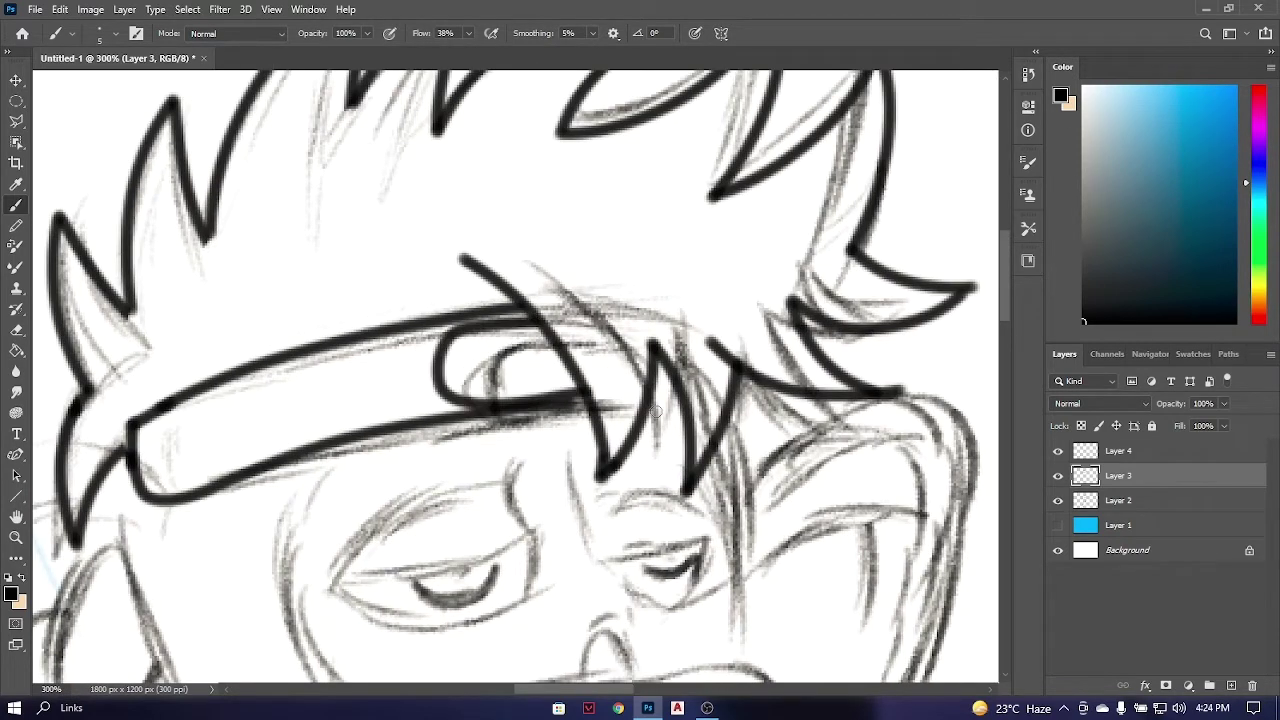
Rework the headband plate's outline and ink the eye patch's outer curve from the headband to the muzzle.
key(ctrl+z)
key(ctrl+z)
mouse_move(535, 318)
mouse_down()
mouse_move(566, 408)
mouse_move(584, 408)
mouse_up()
key(ctrl+z)
key(ctrl+z)
mouse_move(570, 420)
mouse_down()
mouse_move(570, 273)
mouse_move(620, 200)
mouse_up()
drag(392, 222, 490, 494)
Ink the complete outline of the muzzle, redrawing it closer to the sketch.
key(ctrl+0)
key(ctrl+plus)
key(ctrl+plus)
key(ctrl+plus)
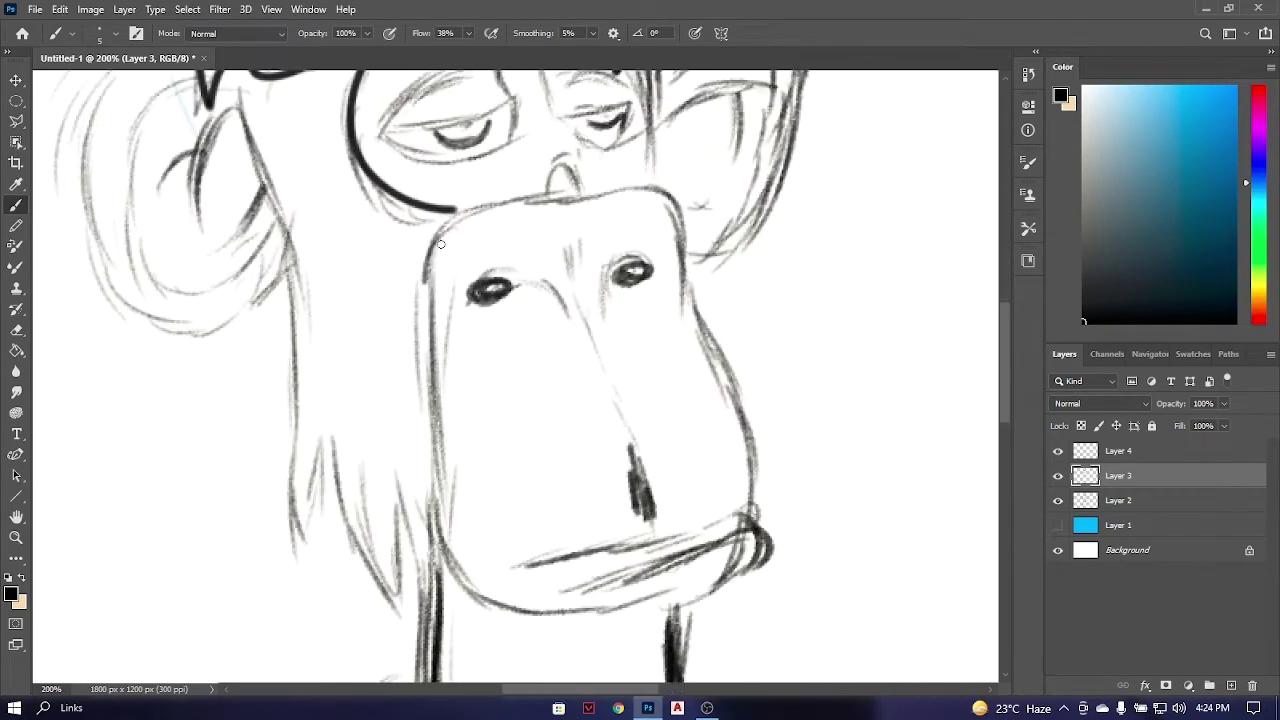
mouse_move(425, 272)
mouse_down()
mouse_move(640, 184)
mouse_move(752, 515)
mouse_move(440, 570)
mouse_move(755, 512)
mouse_up()
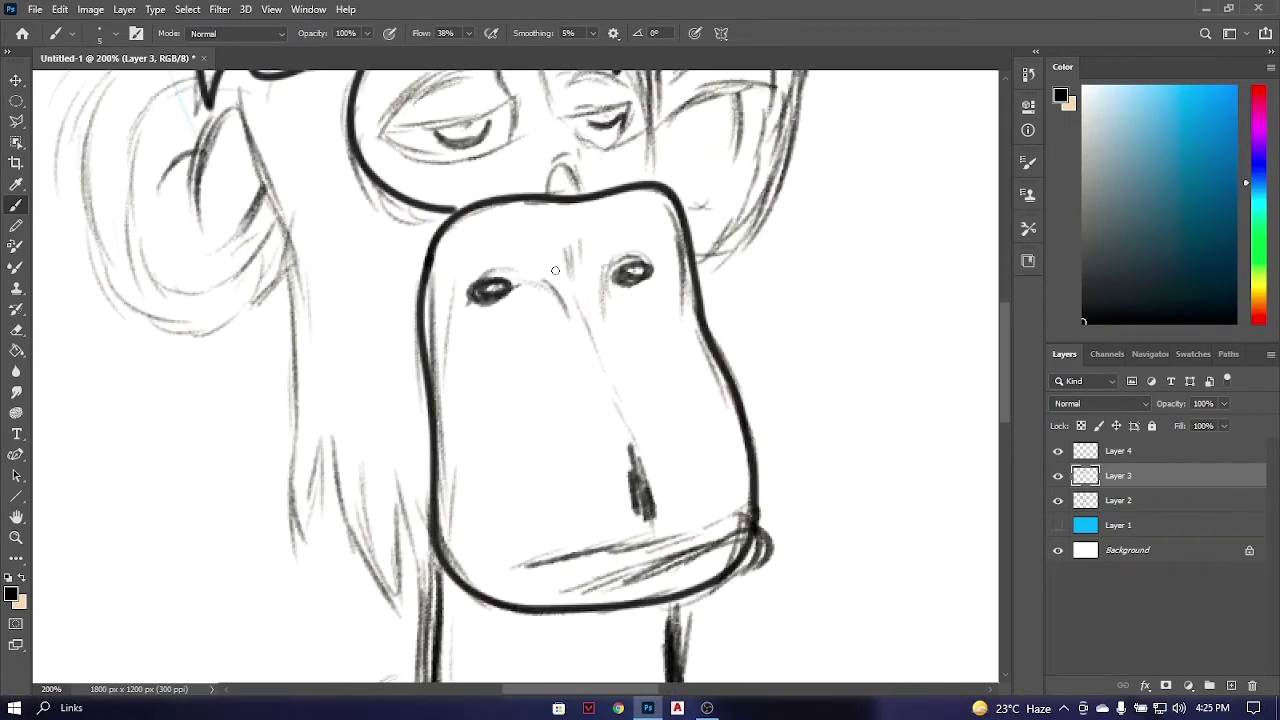
drag(514, 286, 474, 292)
key(ctrl+z)
key(ctrl+z)
mouse_move(427, 252)
mouse_down()
mouse_move(430, 304)
mouse_move(755, 512)
mouse_up()
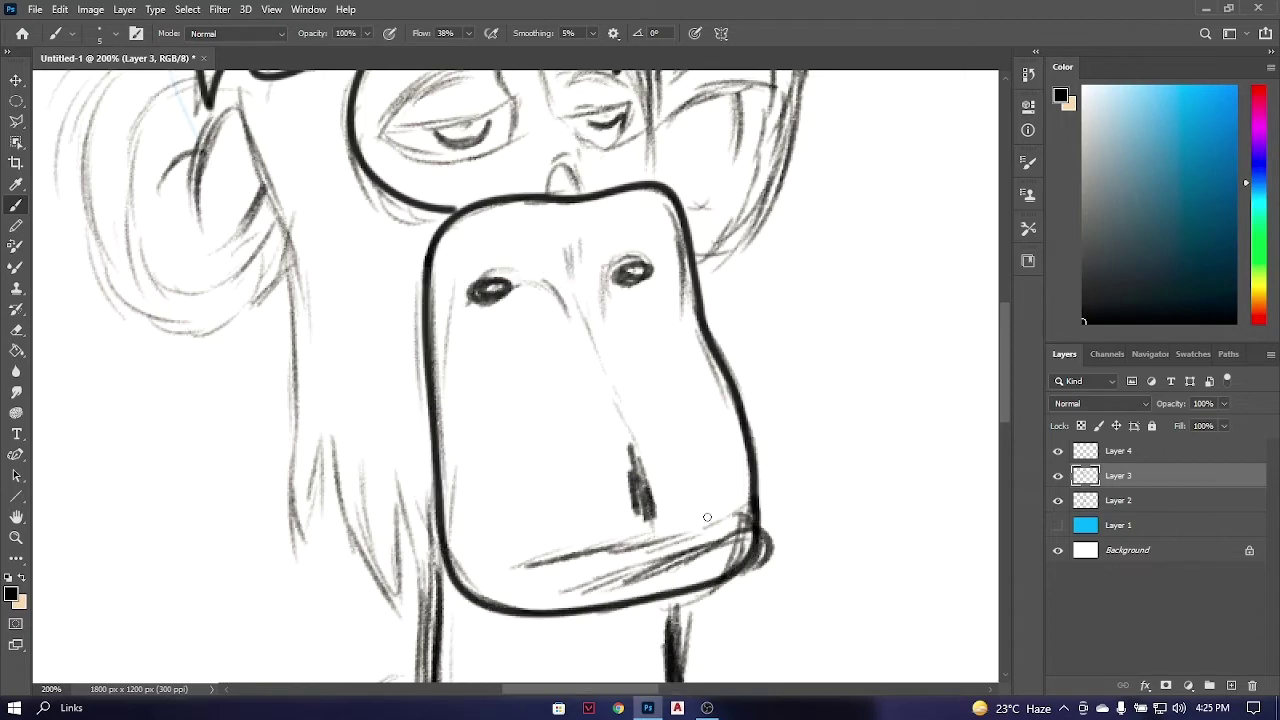
Ink the side of the face from the headband down to the cheek fur.
mouse_move(678, 538)
mouse_down()
mouse_move(948, 698)
mouse_move(926, 568)
mouse_up()
mouse_move(460, 88)
mouse_down()
mouse_move(545, 430)
mouse_move(540, 500)
mouse_up()
drag(540, 500, 548, 600)
key(ctrl+z)
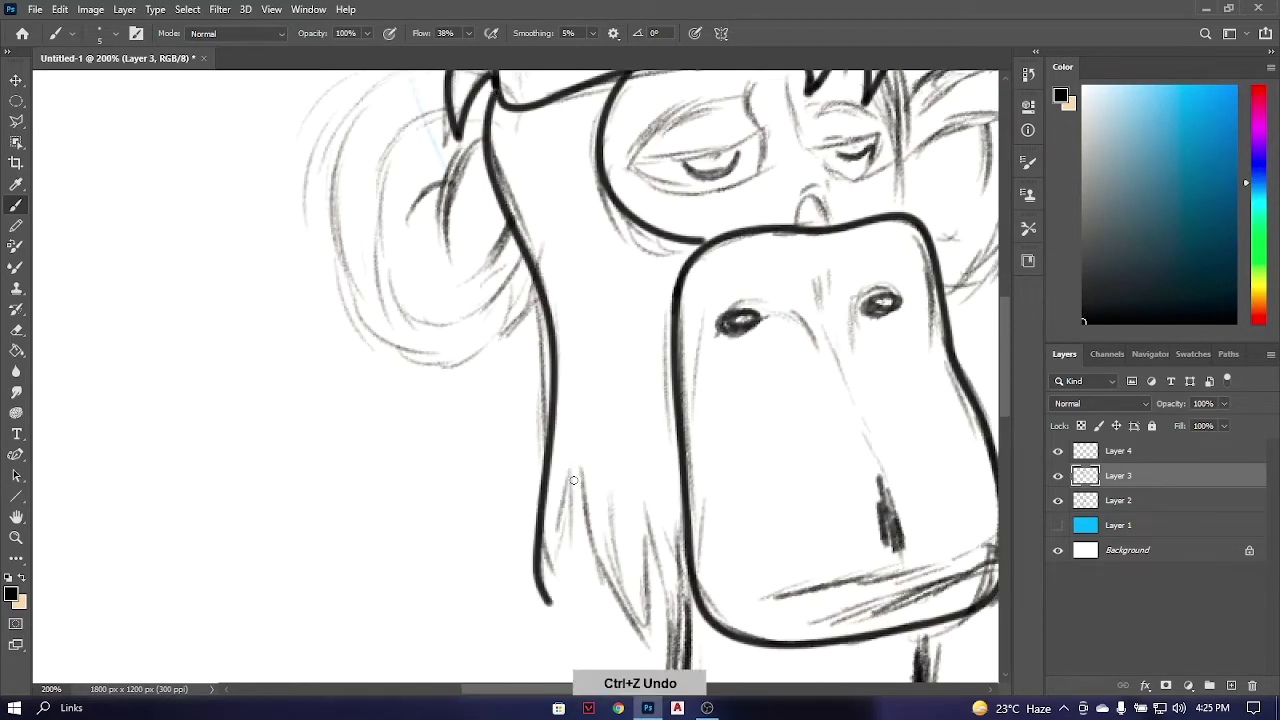
drag(545, 488, 560, 620)
key(ctrl+z)
mouse_move(543, 488)
mouse_down()
mouse_move(553, 622)
mouse_move(562, 437)
mouse_up()
Ink the outer and inner contours of the larger ear beside the cheek.
mouse_move(618, 480)
mouse_down()
mouse_move(608, 353)
mouse_move(640, 210)
mouse_move(576, 275)
mouse_up()
mouse_move(571, 230)
mouse_down()
mouse_move(506, 496)
mouse_move(660, 470)
mouse_up()
mouse_move(568, 257)
mouse_down()
mouse_move(497, 315)
mouse_move(630, 458)
mouse_up()
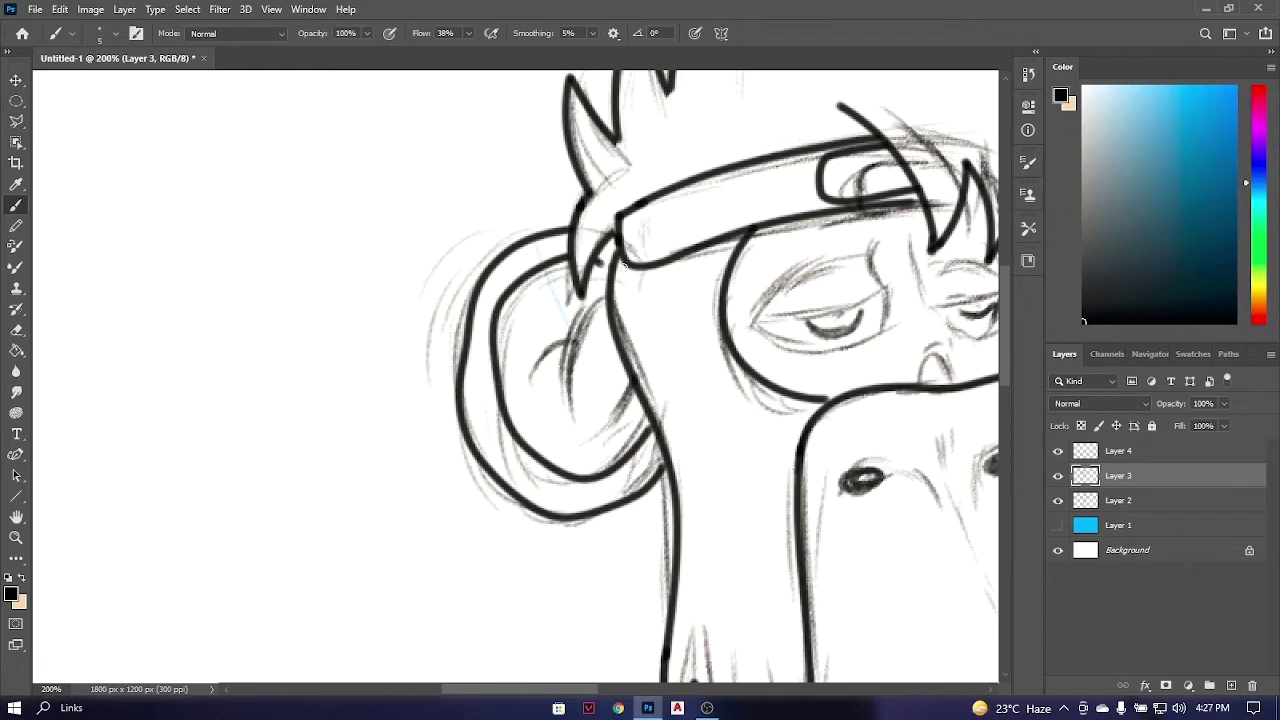
Ink the opposite ear's outer contour, inner rim and fold line.
drag(631, 377, 181, 437)
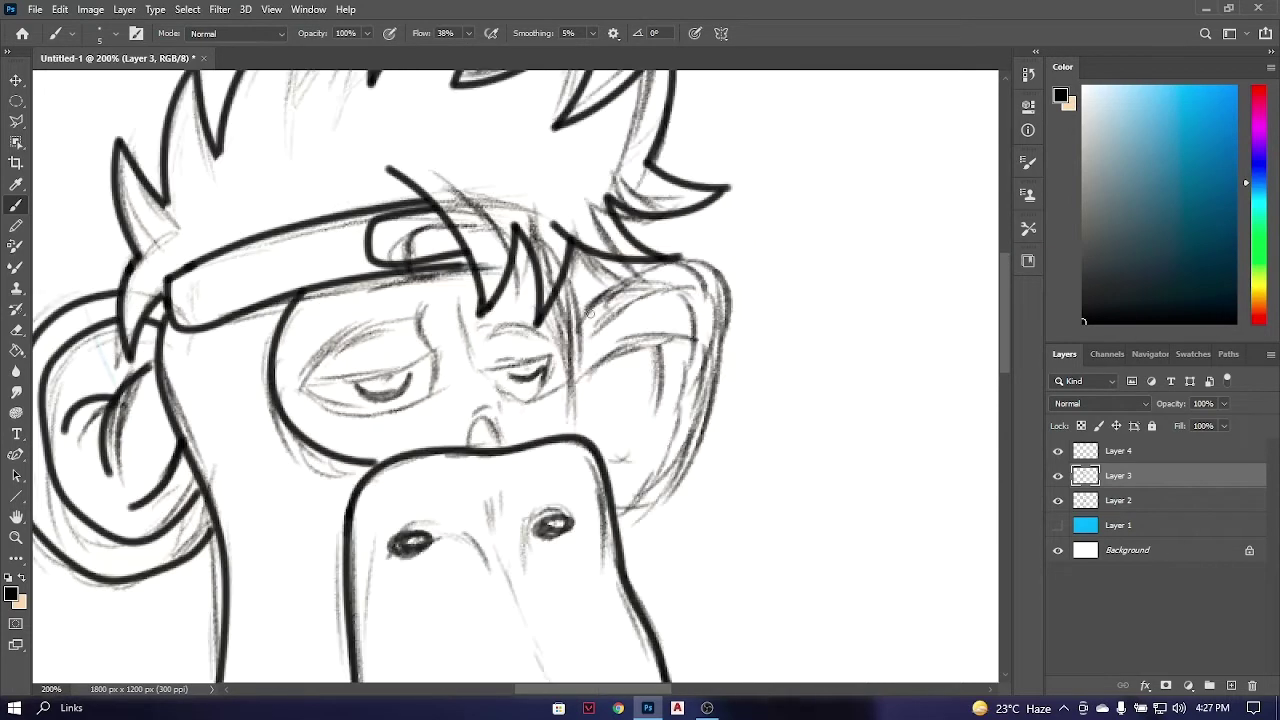
mouse_move(578, 322)
mouse_down()
mouse_move(618, 512)
mouse_move(680, 430)
mouse_up()
key(ctrl+z)
drag(598, 372, 701, 353)
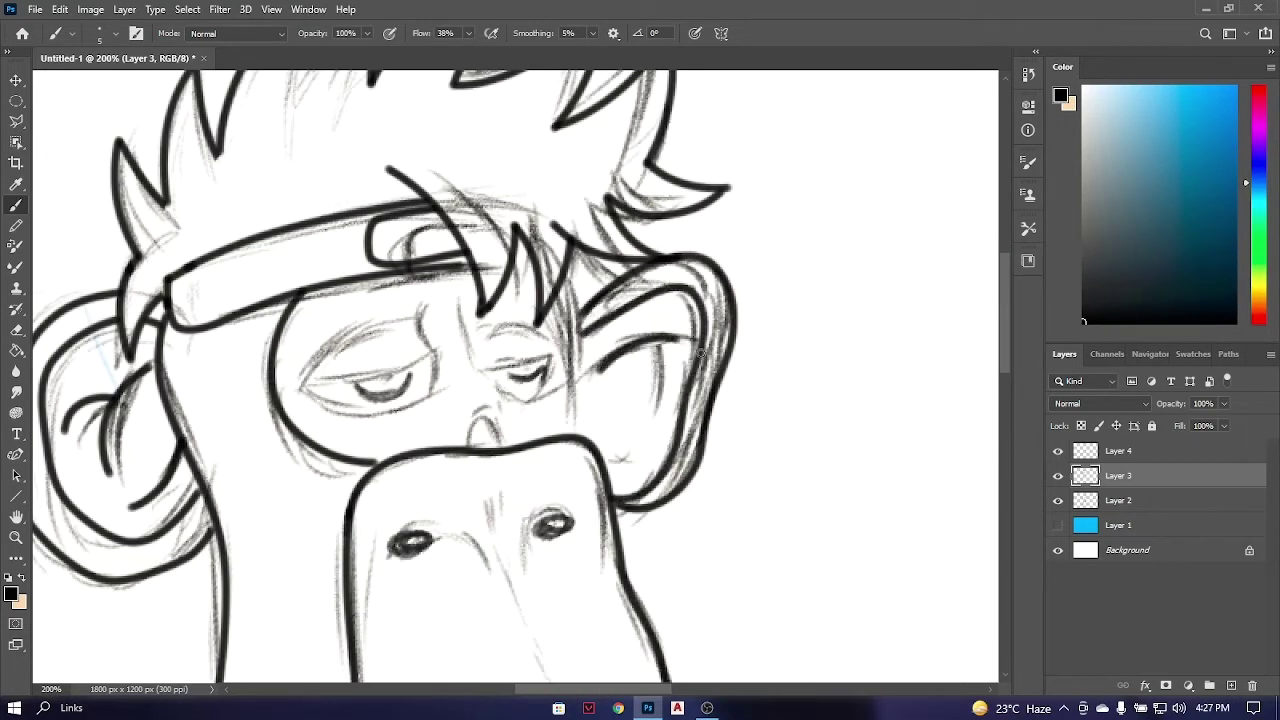
Ink the outline of the larger half-closed eye inside the eye patch.
drag(471, 417, 576, 429)
key(ctrl+z)
drag(409, 397, 529, 343)
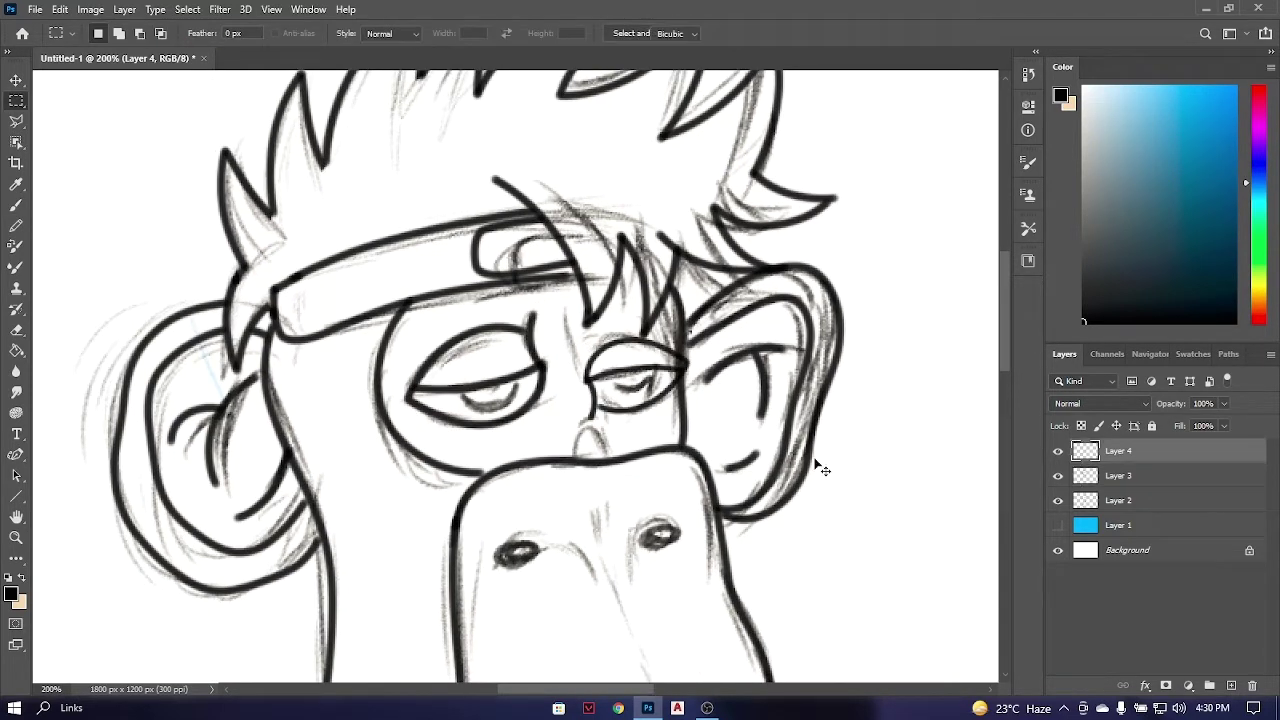
Rotate the smaller eye's linework slightly on Layer 4 and return to Layer 3 with the brush.
key(ctrl+t)
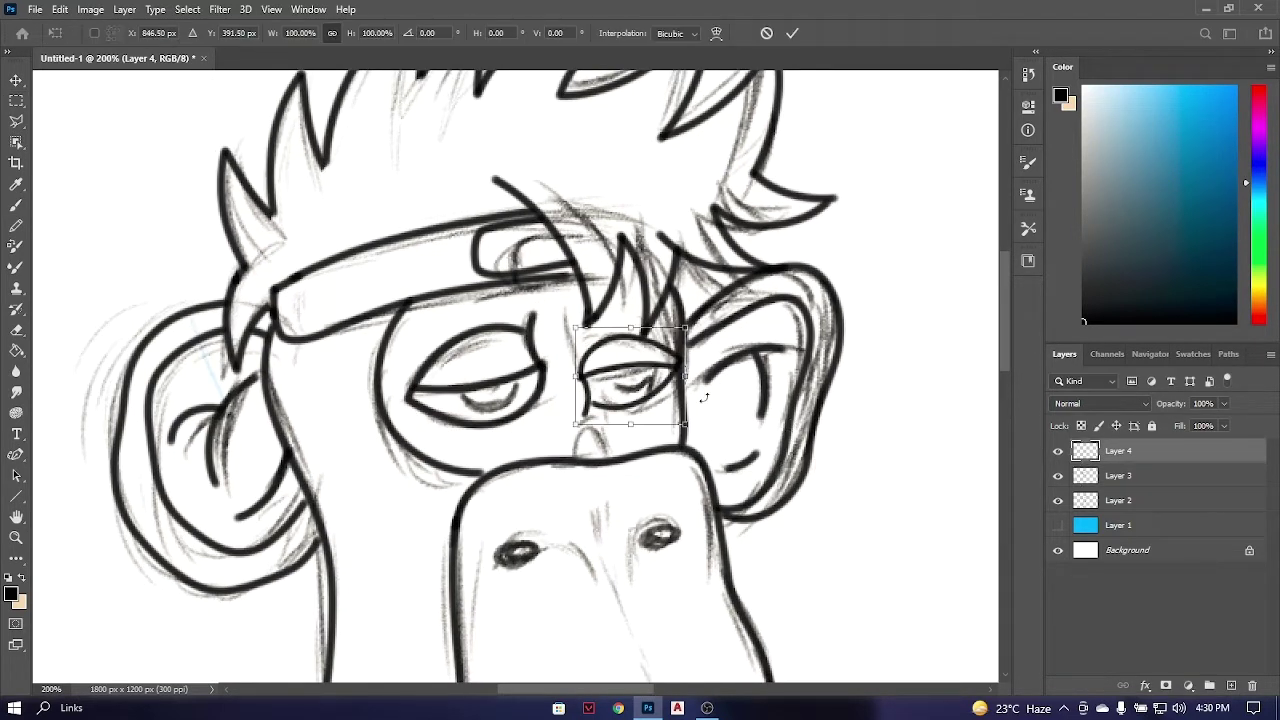
drag(704, 397, 702, 410)
key(Return)
key(alt+bracketleft)
key(b)
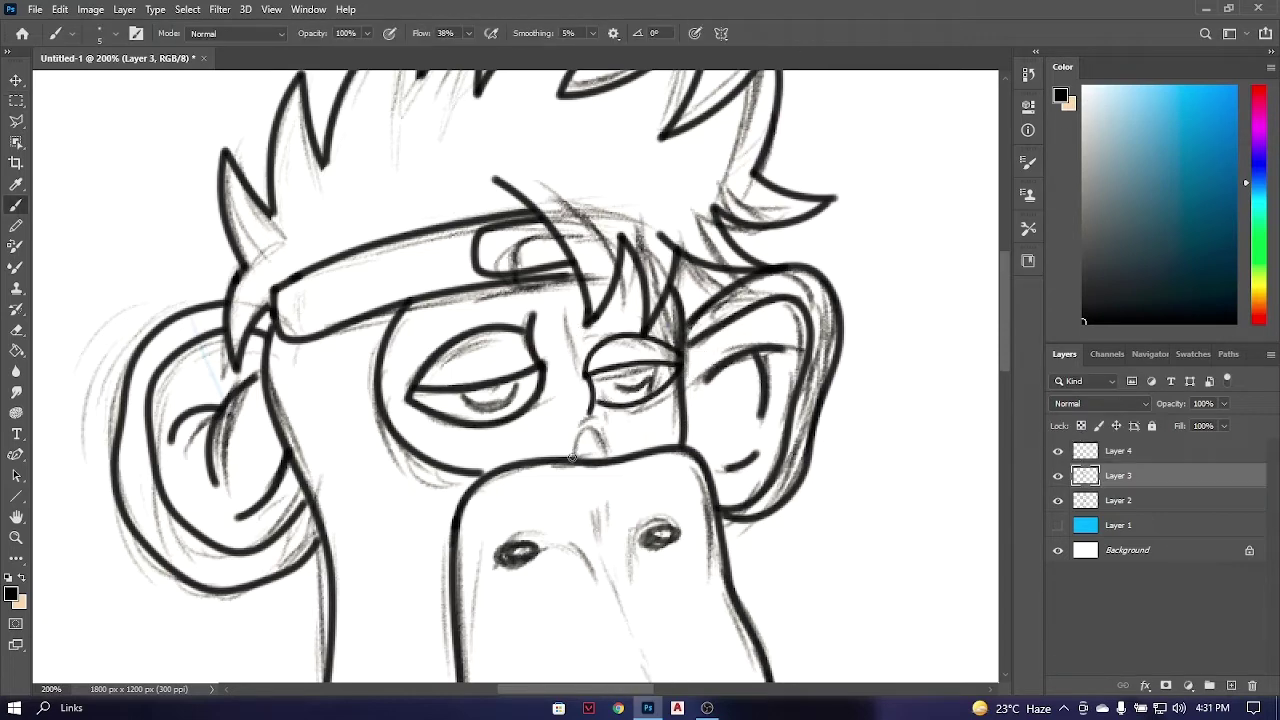
Ink the small nose bump above the muzzle between the eyes.
key(ctrl+z)
key(ctrl+minus)
key(ctrl+plus)
drag(560, 650, 593, 634)
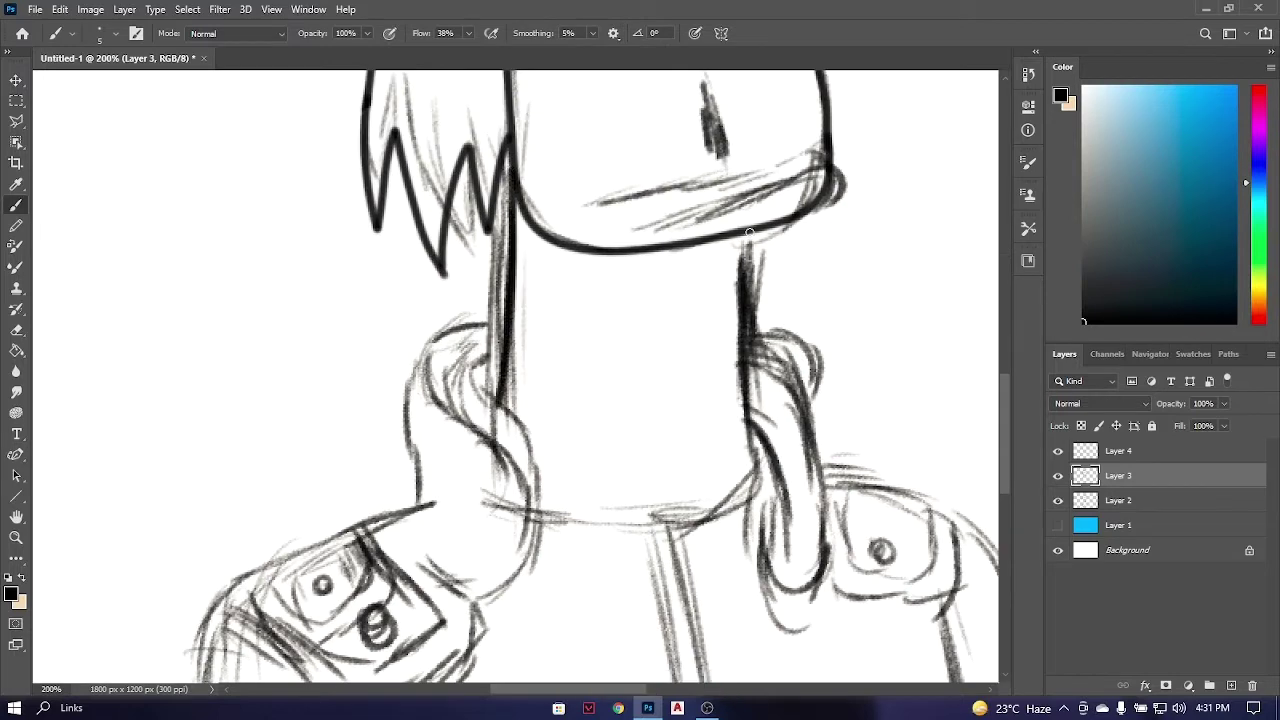
Reduce the opacity of the Layer 2 sketch to 43%.
key(alt+bracketleft)
drag(1165, 404, 1175, 405)
key(ctrl+minus)
key(ctrl+plus)
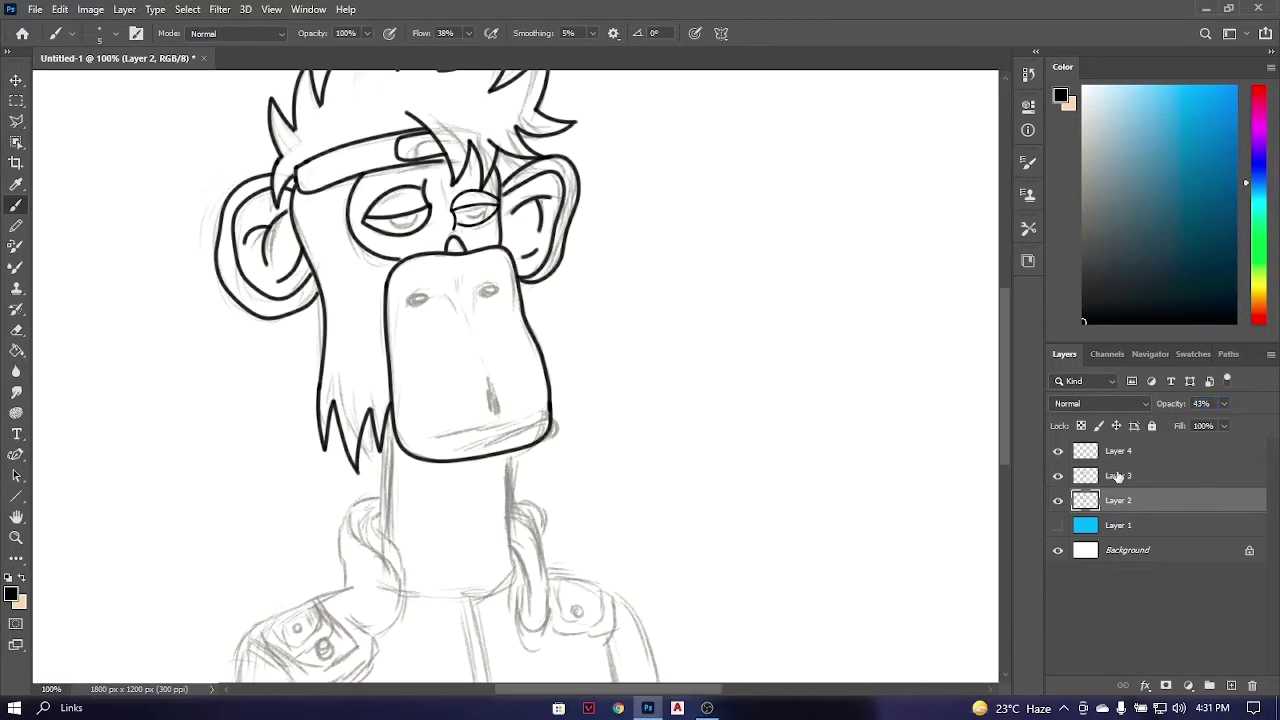
Merge the line art of Layer 3 and Layer 4 into a single layer.
click(1118, 451)
right_click(1070, 452)
click(975, 507)
Ink both sides of the neck from the jaw down to the collar.
scroll(430, 600, up, 2)
drag(572, 86, 534, 358)
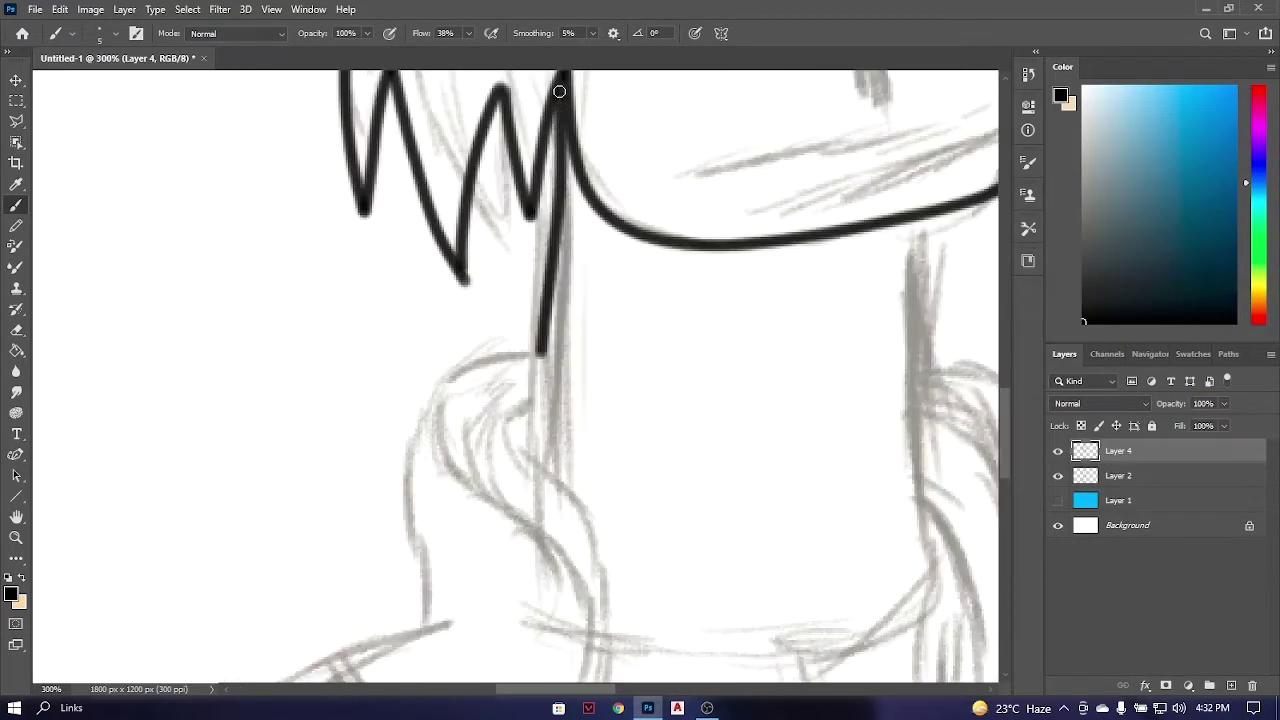
key(ctrl+z)
drag(575, 88, 553, 385)
mouse_move(696, 417)
mouse_down()
mouse_move(436, 497)
mouse_move(420, 430)
mouse_up()
key(ctrl+z)
drag(655, 250, 660, 590)
drag(600, 450, 785, 320)
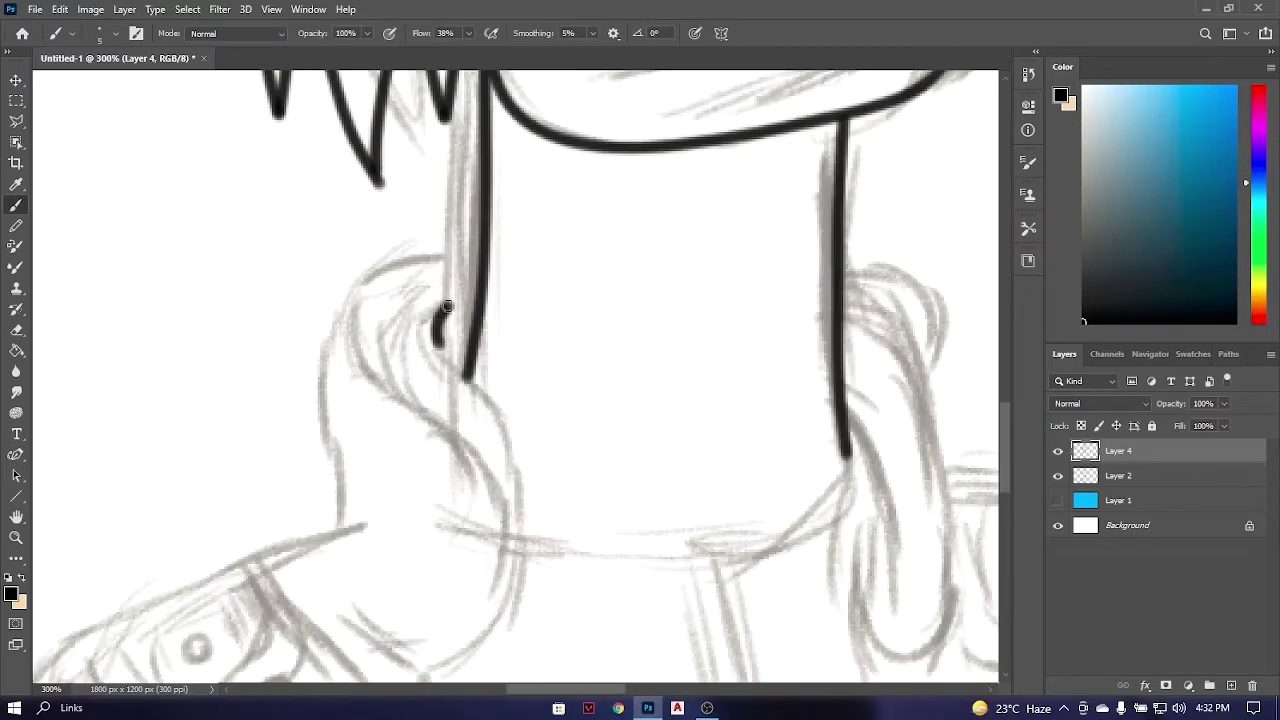
Try to ink the twisted collar fold beside the neck with two S-shaped curves.
drag(445, 305, 500, 572)
drag(440, 255, 330, 480)
key(ctrl+z)
key(ctrl+z)
mouse_move(487, 252)
mouse_down()
mouse_move(343, 318)
mouse_move(494, 608)
mouse_up()
drag(494, 608, 497, 458)
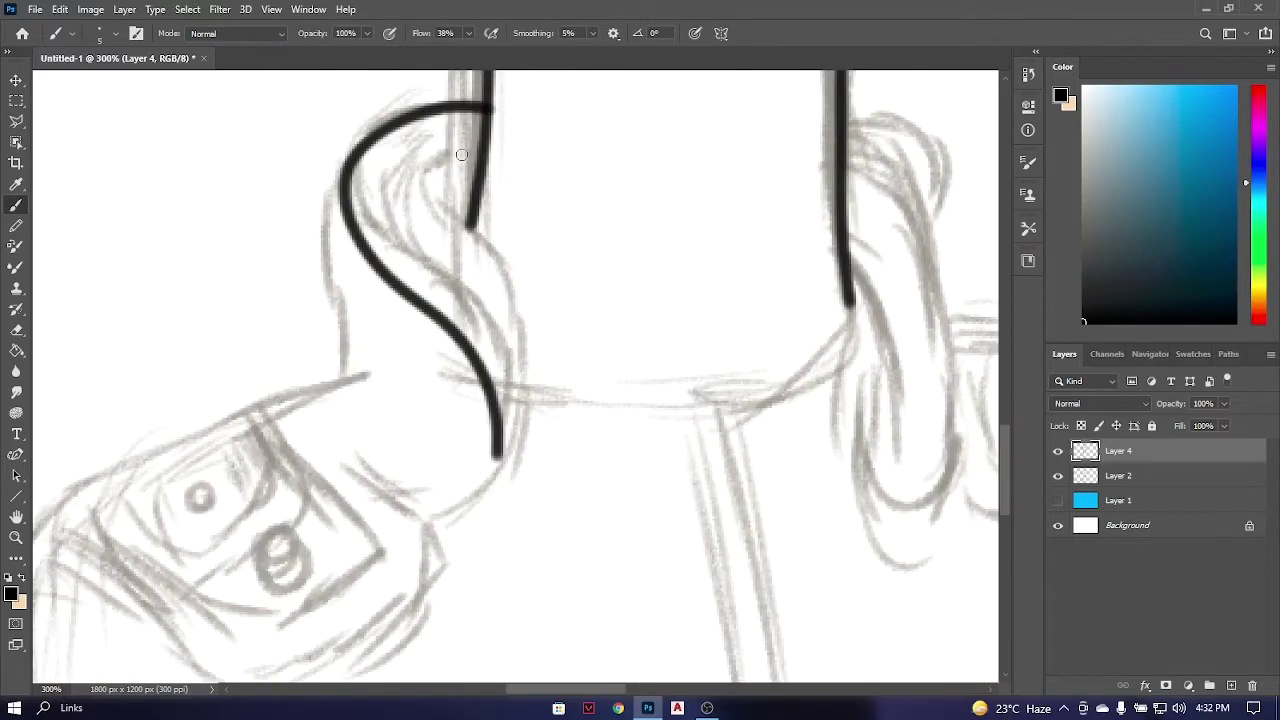
mouse_move(470, 158)
mouse_down()
mouse_move(450, 214)
mouse_move(545, 365)
mouse_move(480, 574)
mouse_move(380, 424)
mouse_up()
key(ctrl+z)
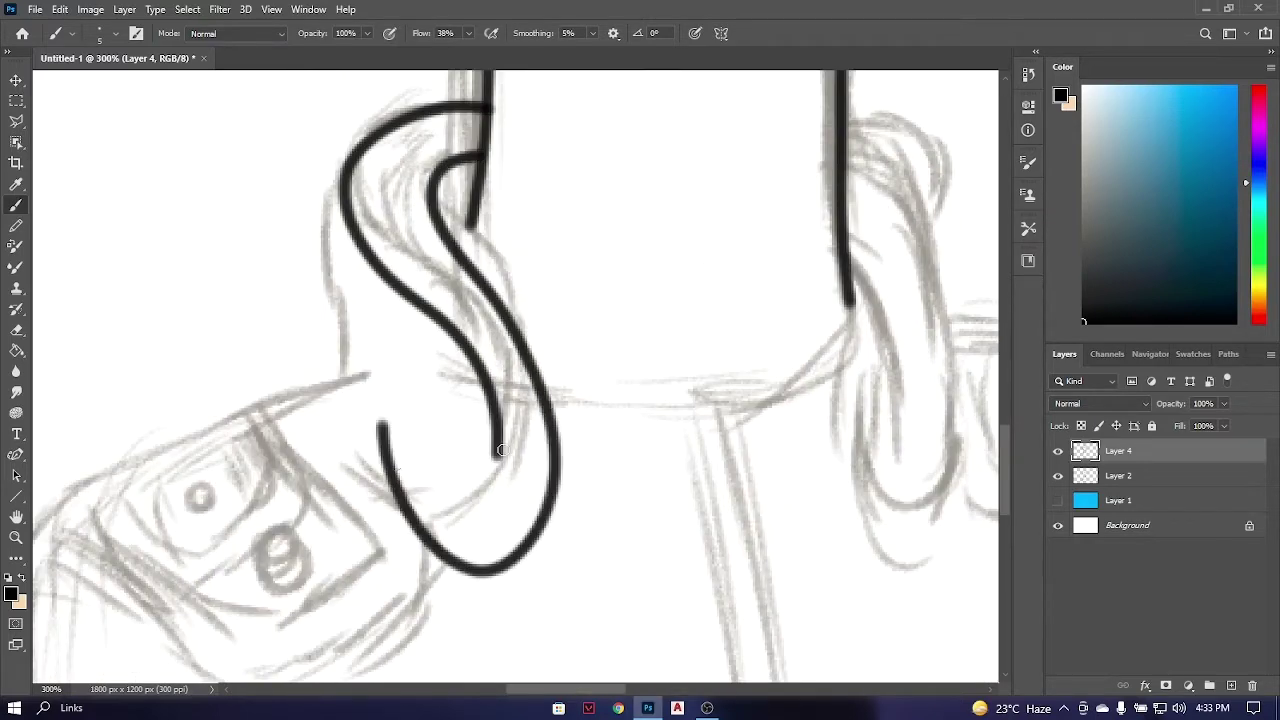
Set the brush smoothing to 2%.
drag(776, 220, 566, 360)
key(ctrl+minus)
key(ctrl+minus)
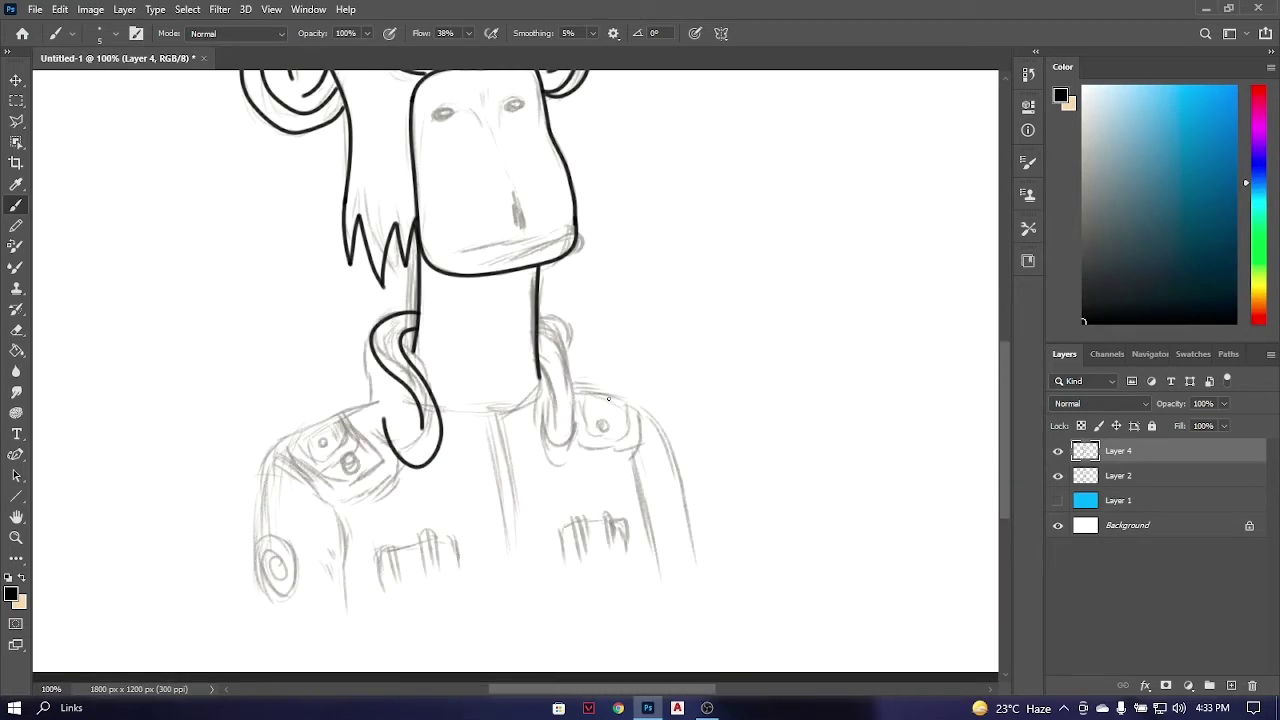
drag(548, 33, 536, 34)
key(ctrl+plus)
drag(571, 417, 651, 234)
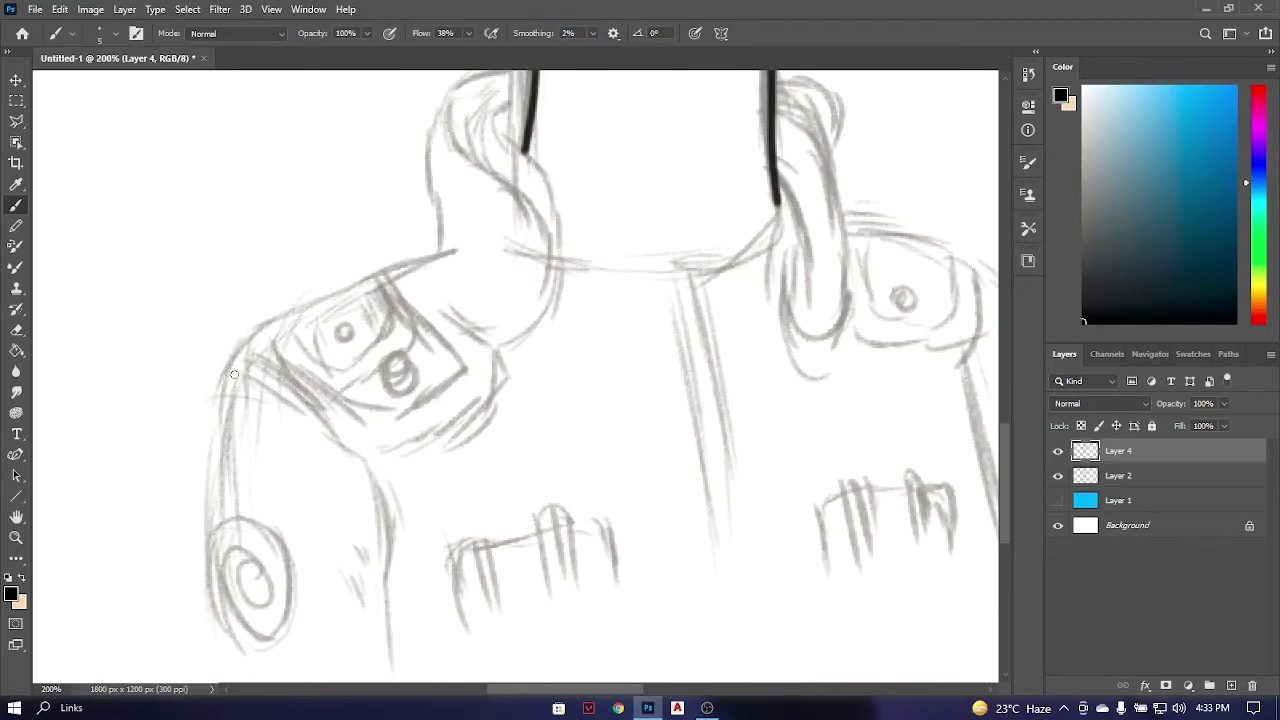
Ink the jacket sleeve's outer and inner edges and the shoulder piece's lower and pointed front edges.
mouse_move(210, 684)
mouse_down()
mouse_move(224, 374)
mouse_move(514, 404)
mouse_up()
drag(450, 306, 516, 410)
key(ctrl+z)
drag(450, 306, 514, 410)
scroll(449, 500, down, 3)
drag(400, 366, 428, 657)
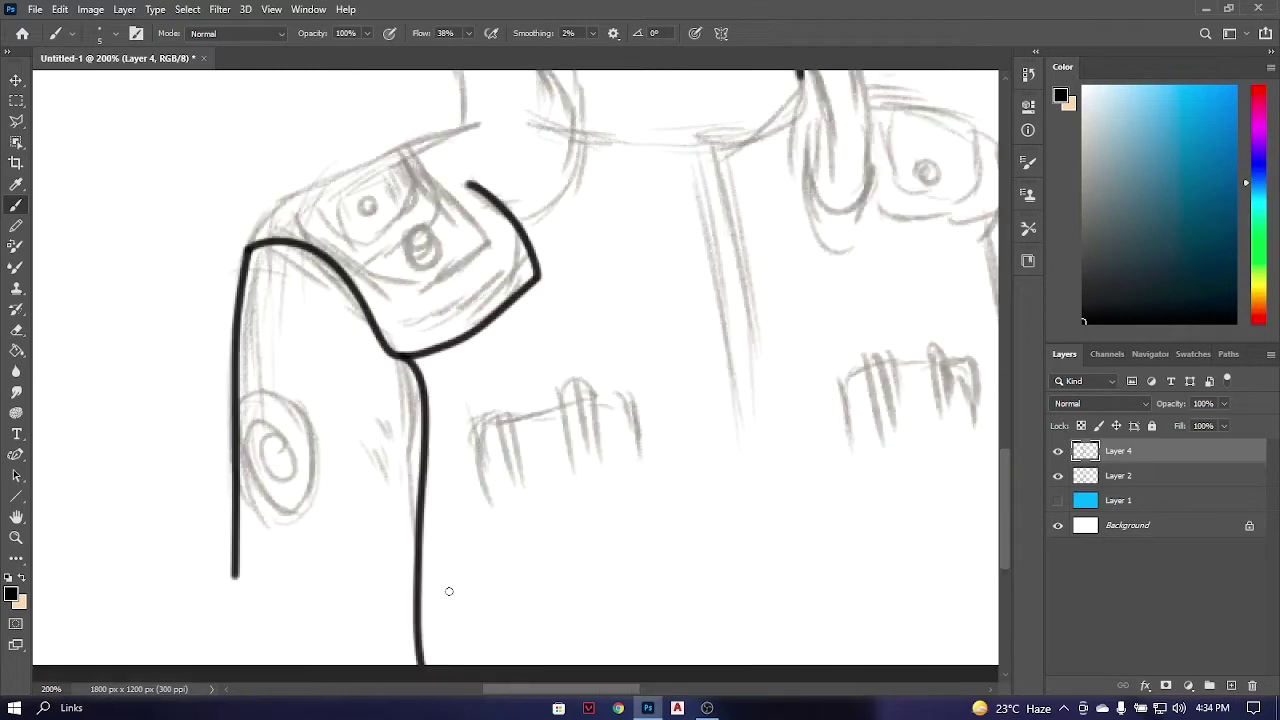
Ink the left shoulder's top edge from the sleeve to the collar and the shoulder flap's curved inner line.
scroll(449, 591, up, 3)
key(ctrl+z)
mouse_move(241, 391)
mouse_down()
mouse_move(470, 262)
mouse_move(447, 268)
mouse_up()
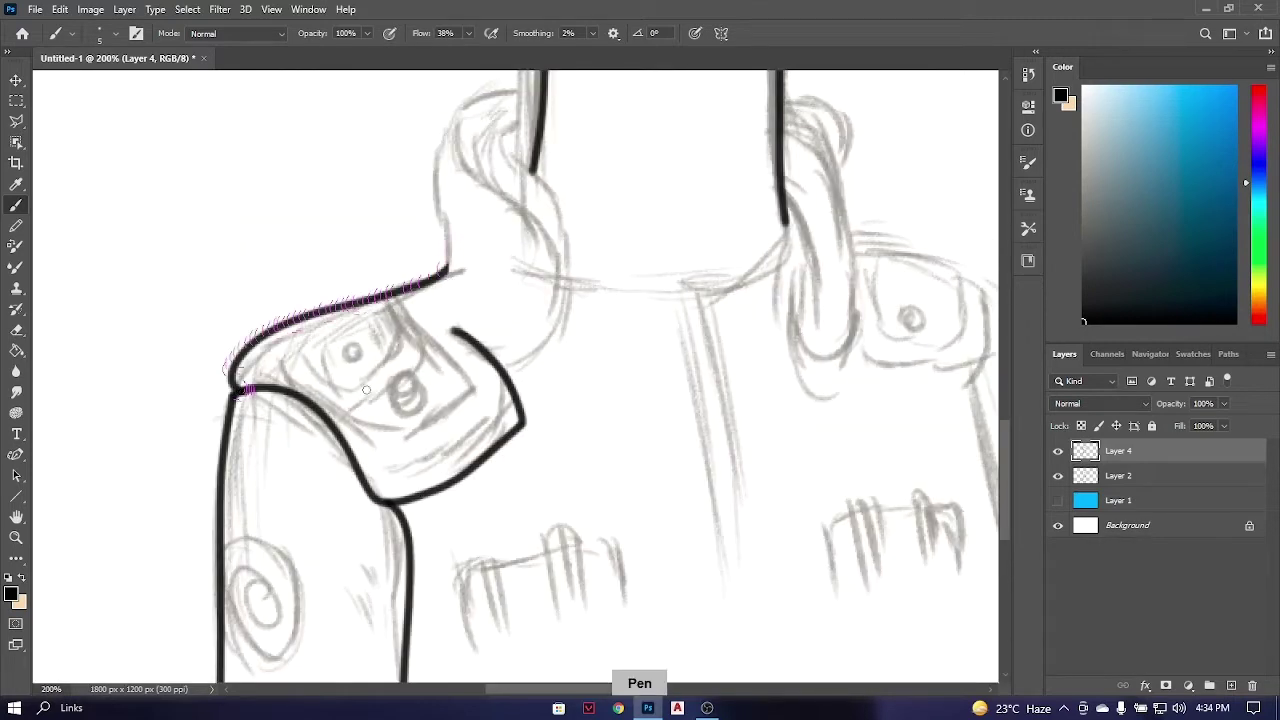
drag(395, 455, 246, 351)
mouse_move(490, 345)
mouse_down()
mouse_move(405, 465)
mouse_move(443, 360)
mouse_up()
key(ctrl+z)
key(ctrl+z)
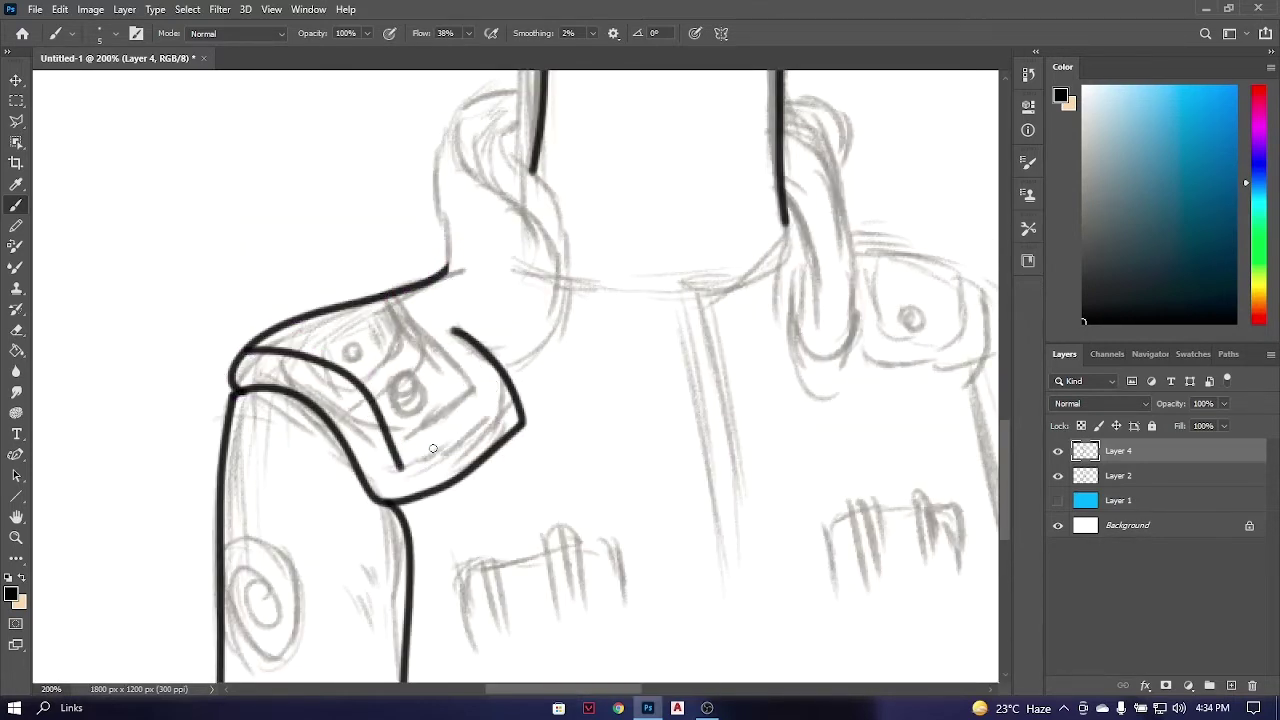
Redraw the left shoulder flap's front edge, adding a parallel inner border and a round button.
key(ctrl+z)
drag(484, 322, 522, 432)
drag(468, 342, 402, 478)
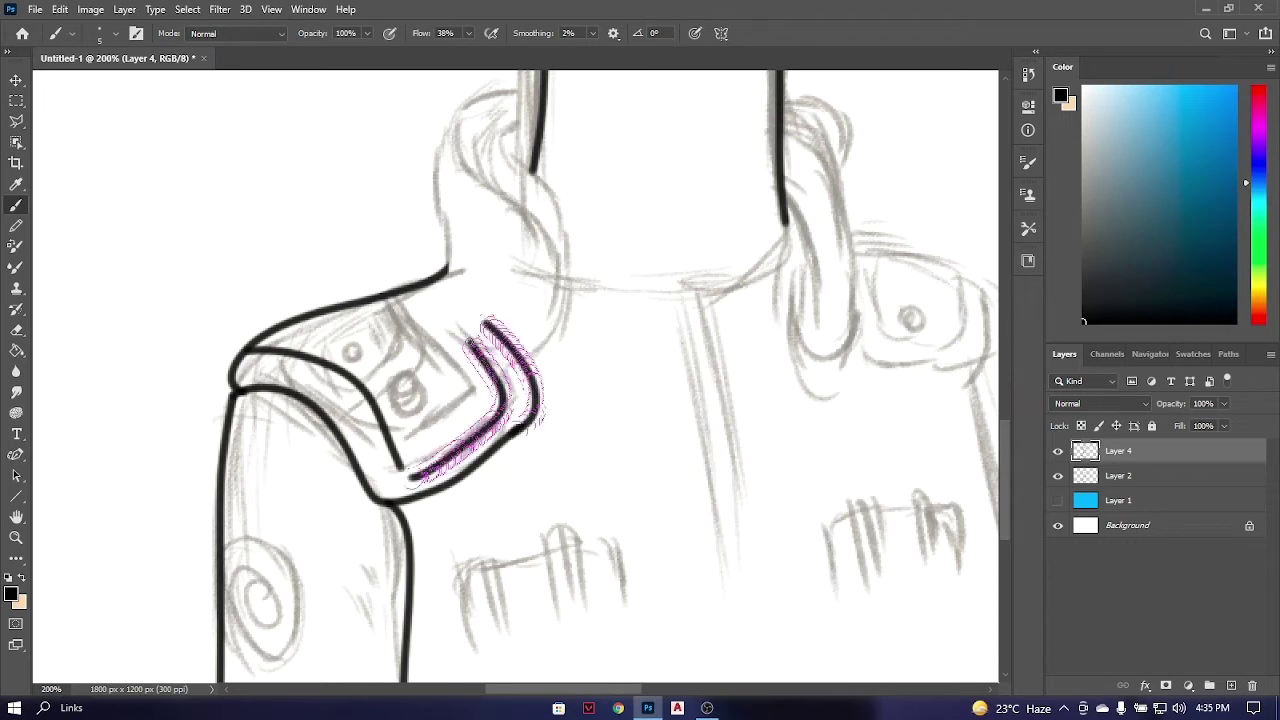
drag(450, 402, 447, 420)
Ink the left collar's outer edge, its S-shaped inner fold and the curved lower edge meeting the shoulder flap.
drag(518, 85, 447, 270)
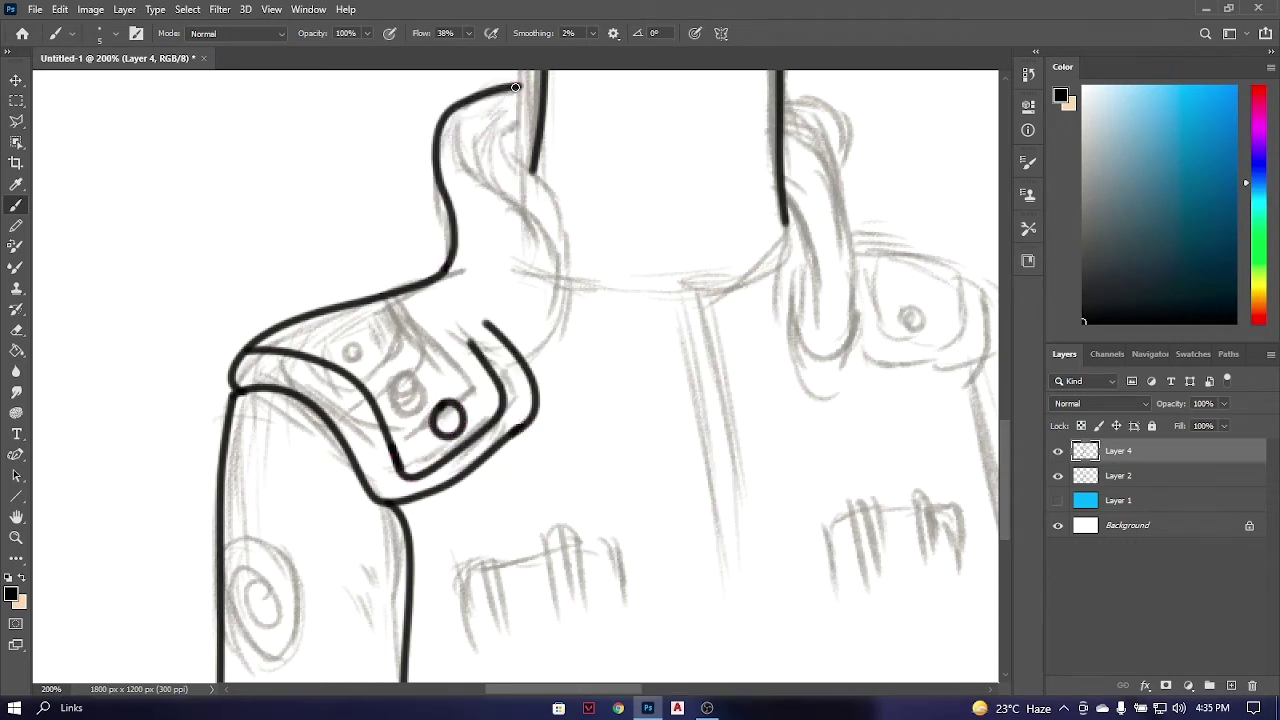
drag(460, 98, 556, 288)
key(ctrl+z)
drag(480, 92, 556, 278)
mouse_move(520, 150)
mouse_down()
mouse_move(543, 366)
mouse_move(525, 376)
mouse_up()
Ink the right collar's outer and inner S-curves, from the neck down to a narrow rounded tip.
mouse_move(636, 384)
mouse_down()
mouse_move(466, 474)
mouse_move(462, 492)
mouse_up()
drag(604, 212, 662, 402)
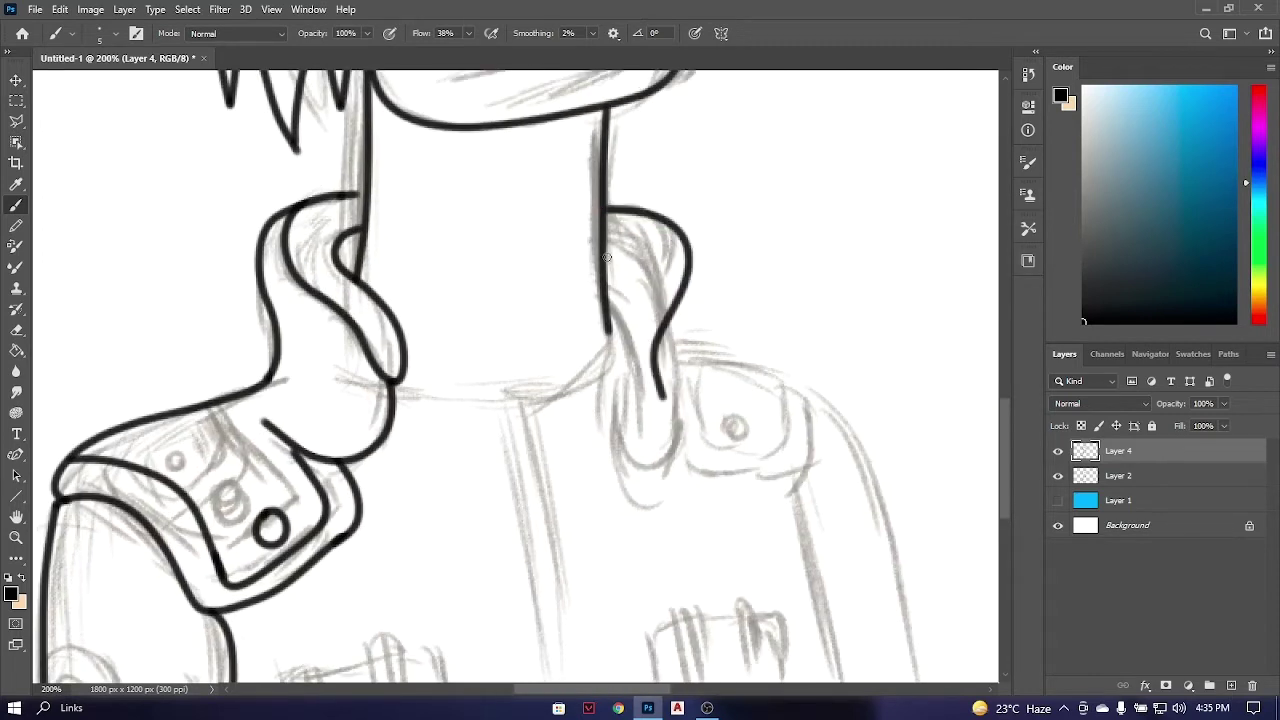
drag(604, 252, 660, 412)
drag(700, 370, 689, 274)
key(ctrl+z)
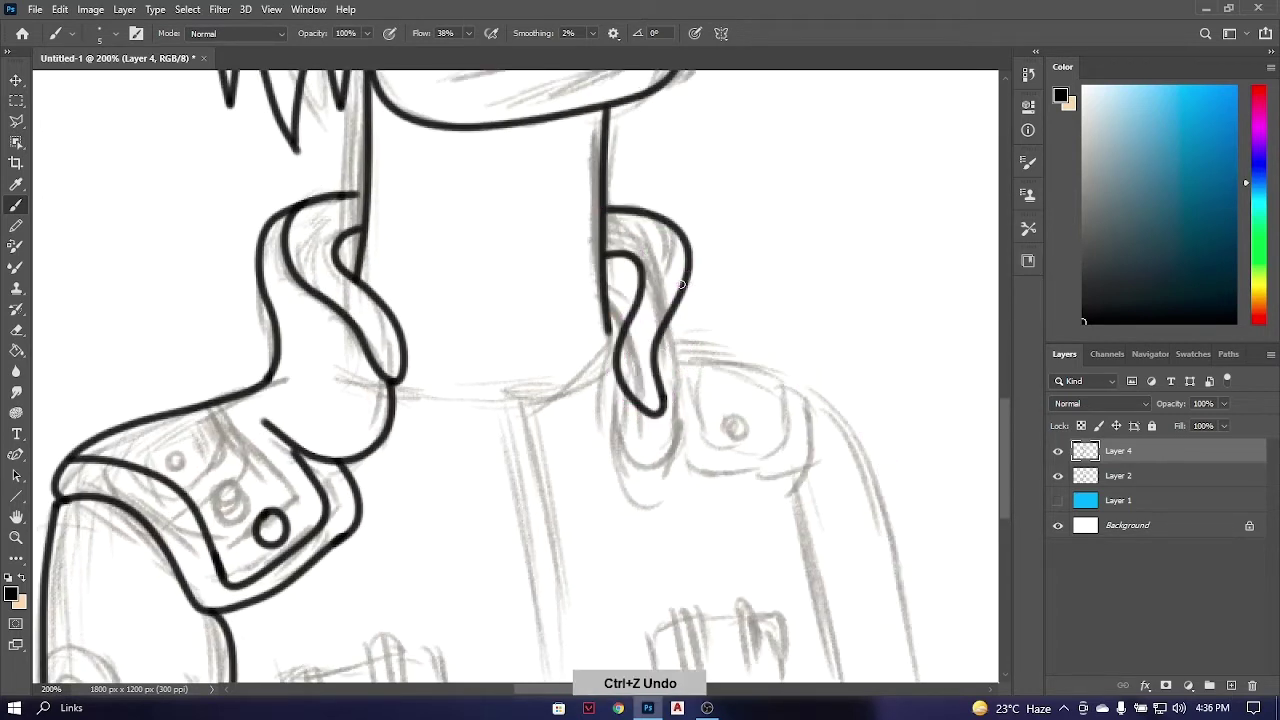
Ink the inner and outer edges of the jacket's right sleeve.
drag(795, 472, 801, 684)
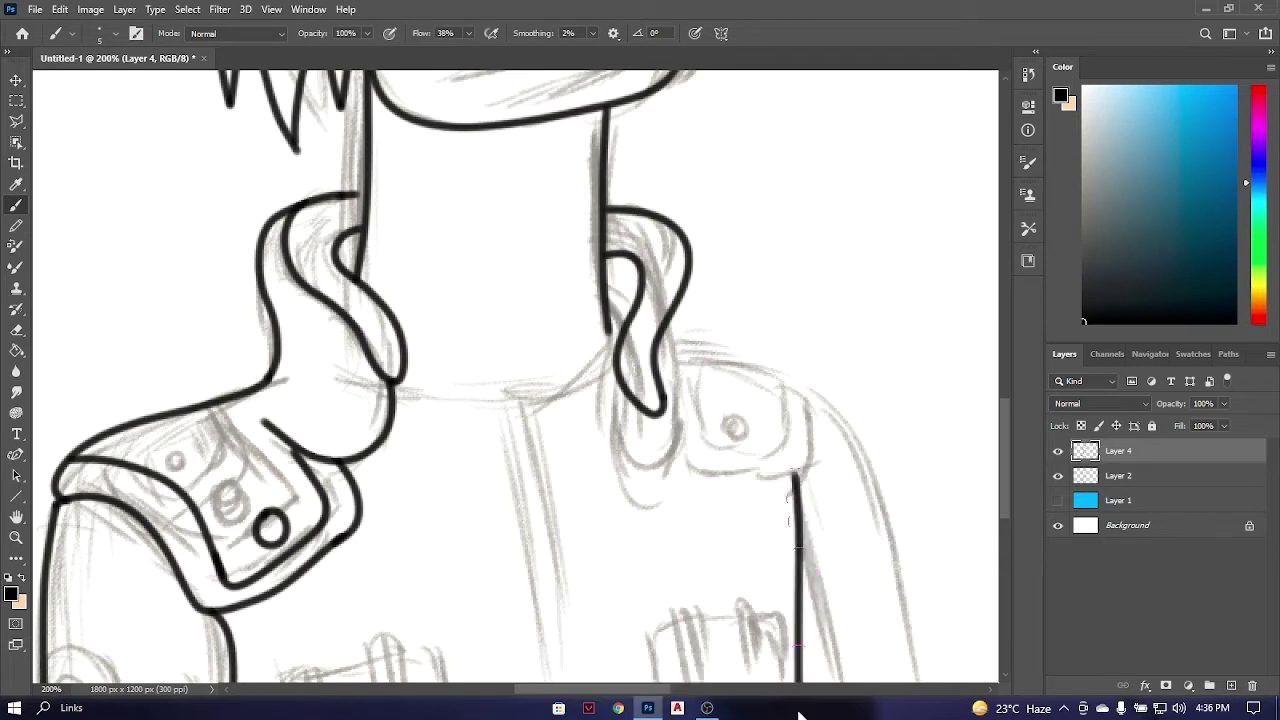
key(ctrl+z)
drag(795, 470, 801, 684)
mouse_move(813, 413)
mouse_down()
mouse_move(868, 516)
mouse_move(880, 684)
mouse_up()
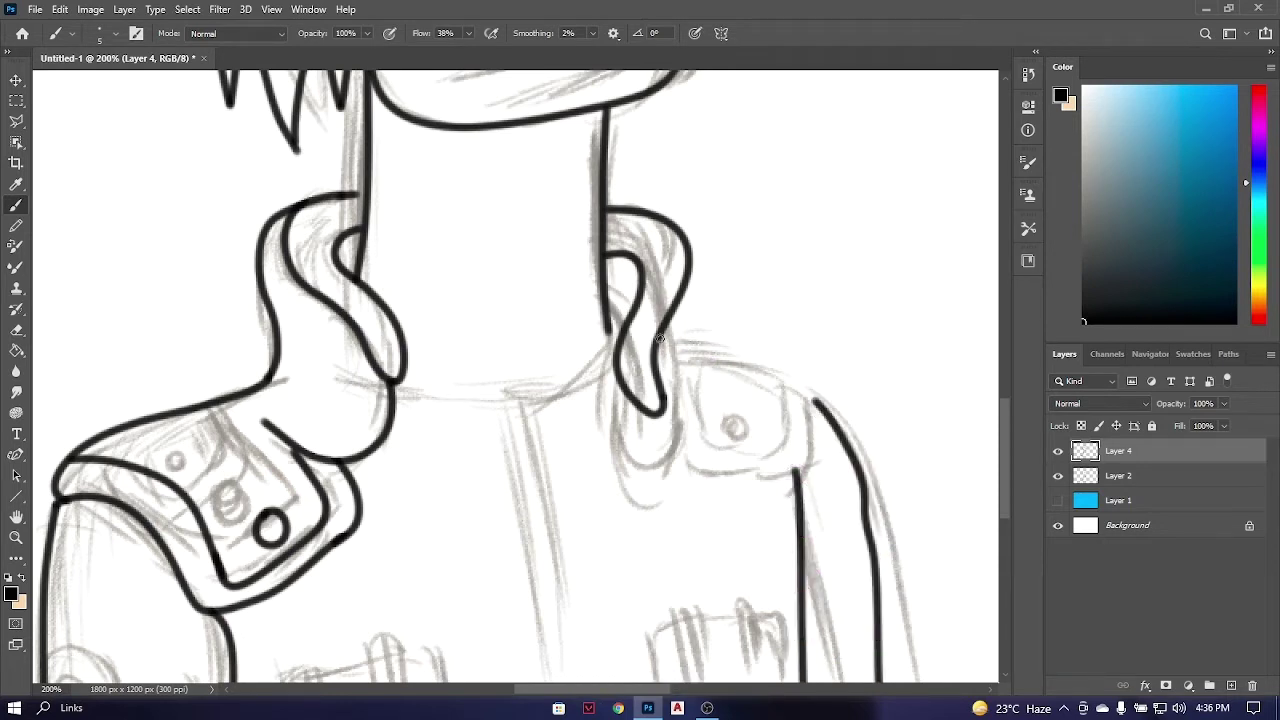
Try to ink a small right shoulder flap with an inner border and a button.
drag(660, 338, 770, 492)
key(ctrl+z)
drag(680, 365, 688, 468)
key(ctrl+z)
drag(688, 365, 792, 385)
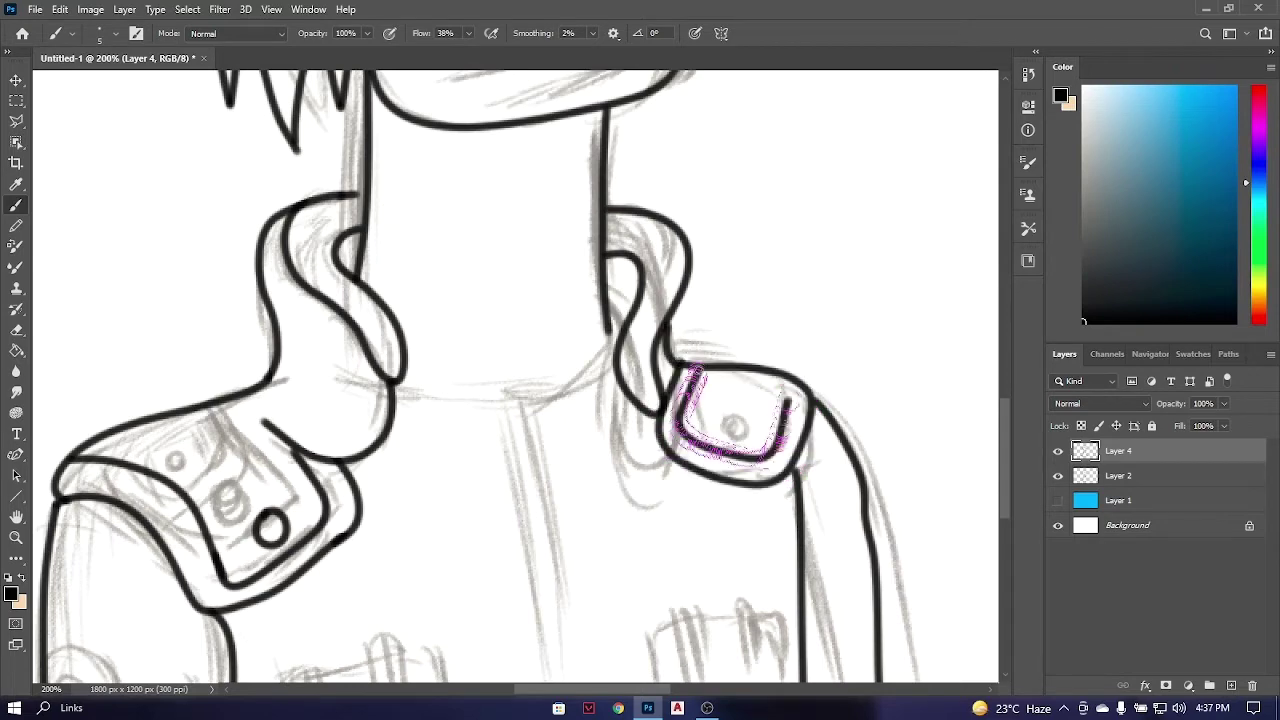
click(731, 424)
key(ctrl+minus)
key(ctrl+plus)
key(ctrl+z)
key(ctrl+z)
key(ctrl+z)
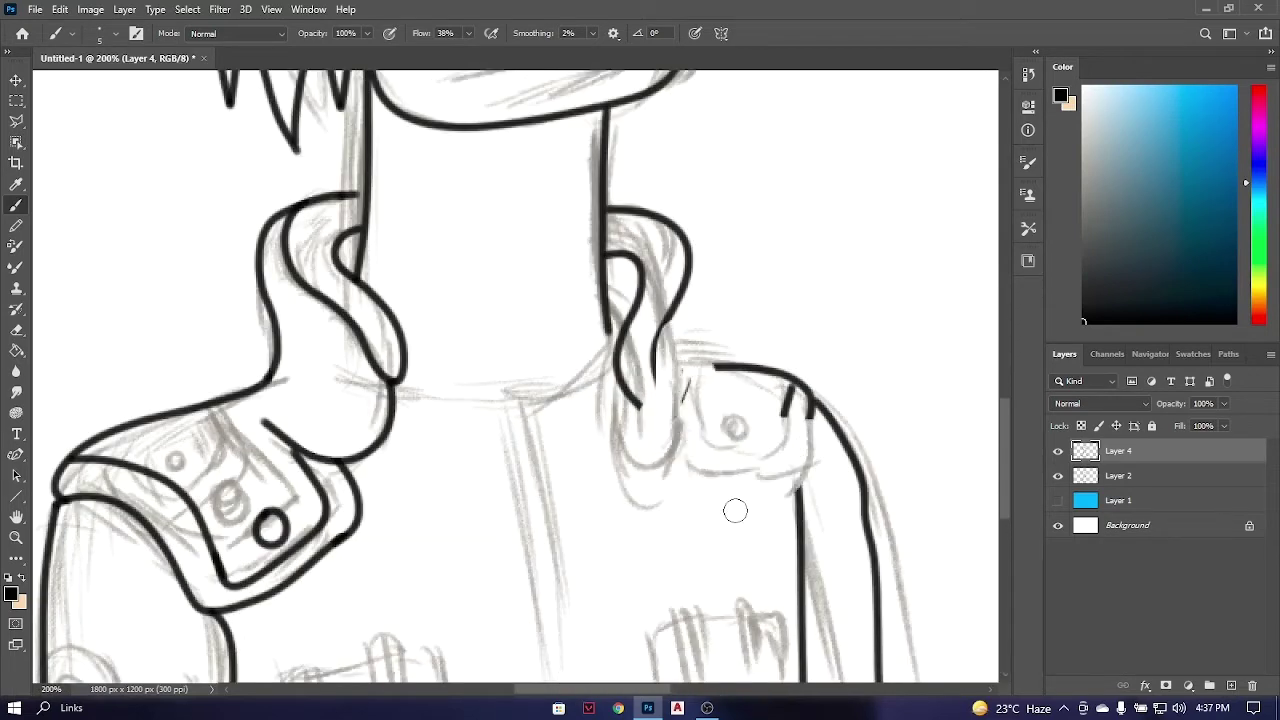
Ink a larger right shoulder flap reaching from the collar to the sleeve, with an inner border and round button.
drag(676, 370, 700, 540)
key(ctrl+z)
drag(672, 350, 615, 476)
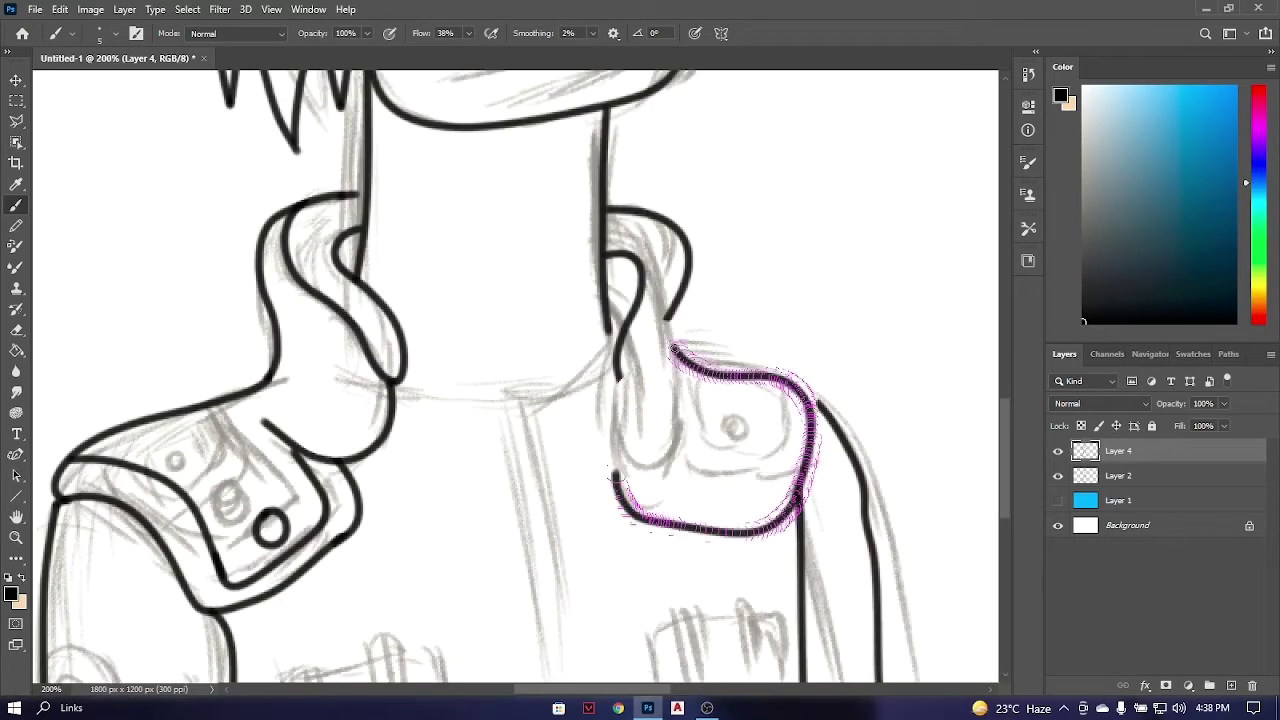
mouse_move(618, 375)
mouse_down()
mouse_move(745, 505)
mouse_move(776, 385)
mouse_up()
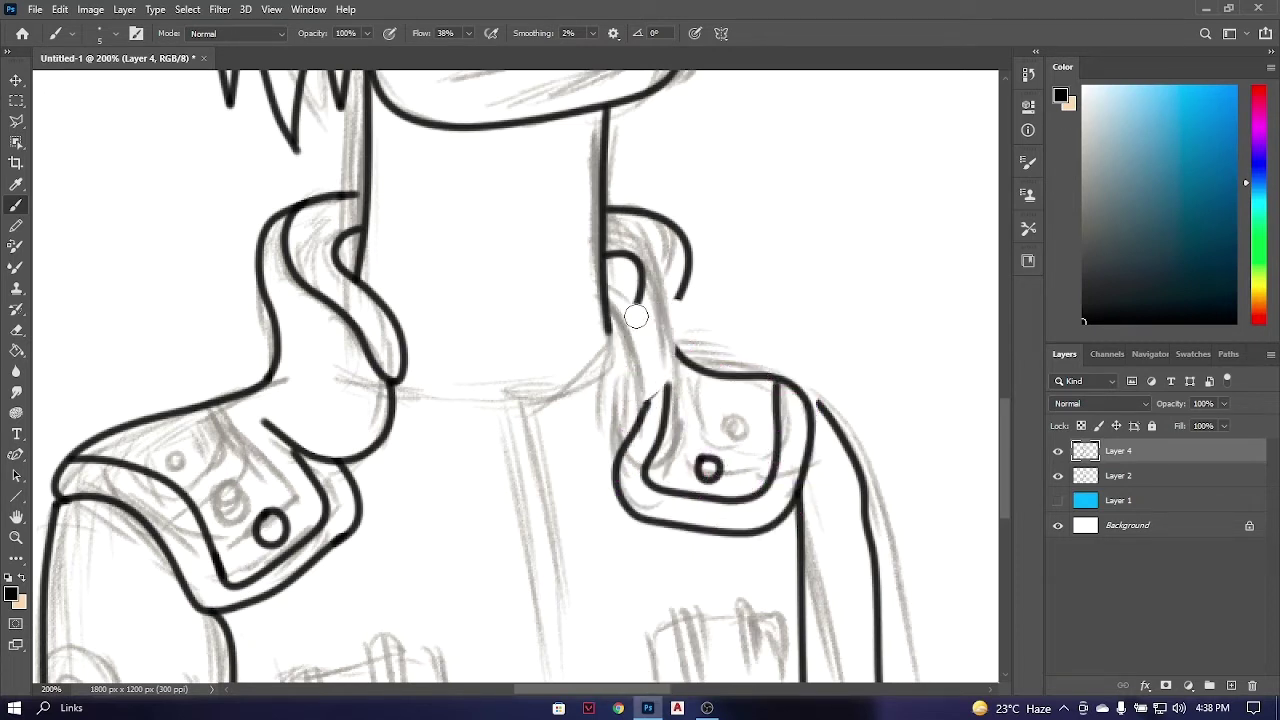
Redraw the right collar fold as a rounded loop meeting the shoulder and ink the collar's base beneath it.
mouse_move(637, 316)
mouse_down()
mouse_move(575, 420)
mouse_move(629, 286)
mouse_move(685, 325)
mouse_up()
key(ctrl+z)
key(ctrl+z)
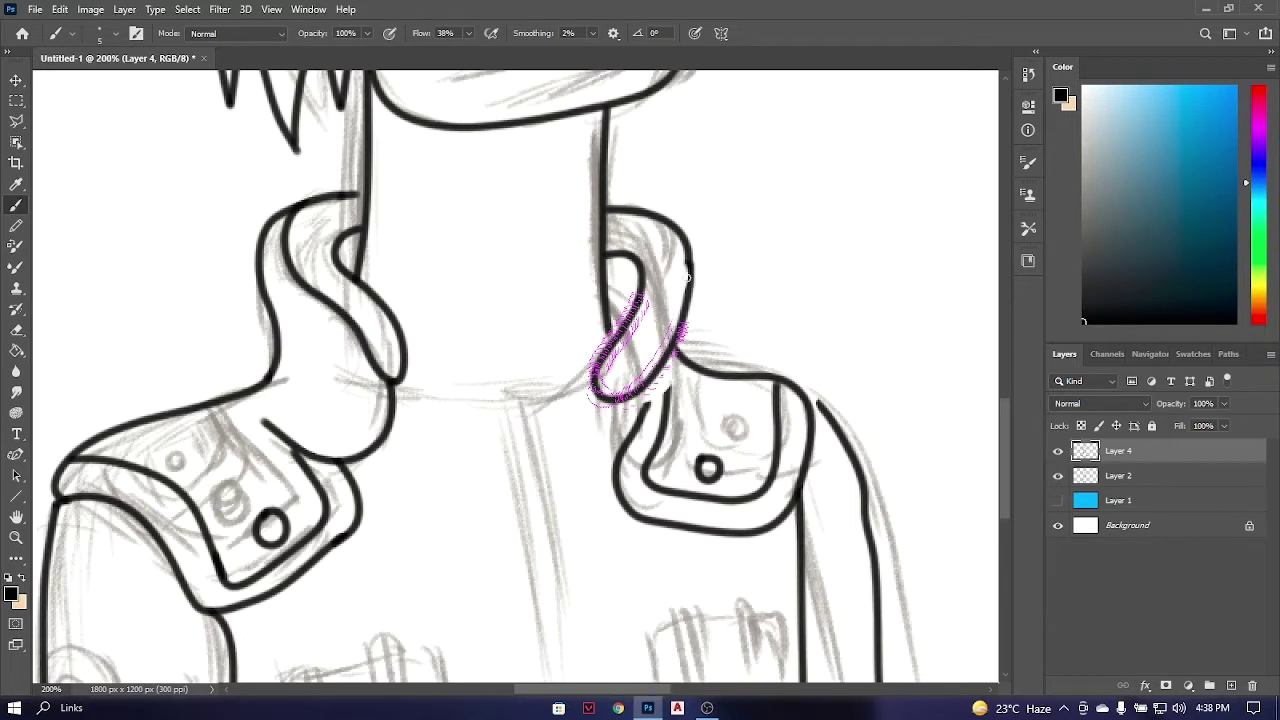
mouse_move(610, 398)
mouse_down()
mouse_move(612, 430)
mouse_move(690, 425)
mouse_up()
key(ctrl+z)
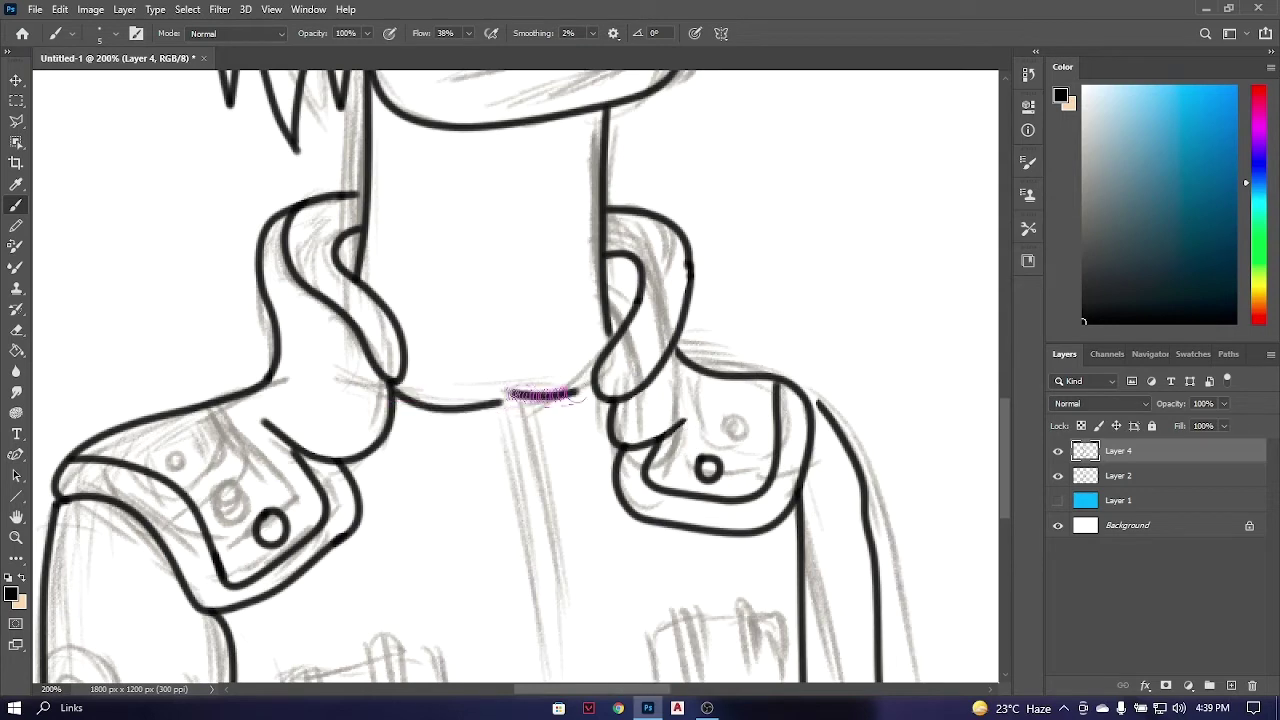
Ink the neckline between the collar folds and the two converging lines of the jacket's front opening.
drag(578, 395, 582, 237)
drag(570, 625, 516, 282)
mouse_move(497, 240)
mouse_down()
mouse_move(570, 632)
mouse_move(570, 545)
mouse_up()
Ink the left chest pocket's outline with two vertical straps and short horizontal lines crossing them.
drag(295, 510, 455, 480)
key(ctrl+z)
drag(402, 388, 415, 493)
mouse_move(380, 493)
mouse_down()
mouse_move(364, 397)
mouse_move(314, 510)
mouse_up()
drag(333, 500, 322, 405)
drag(360, 470, 442, 464)
drag(362, 488, 442, 480)
drag(280, 448, 345, 442)
drag(282, 468, 348, 462)
drag(286, 494, 350, 488)
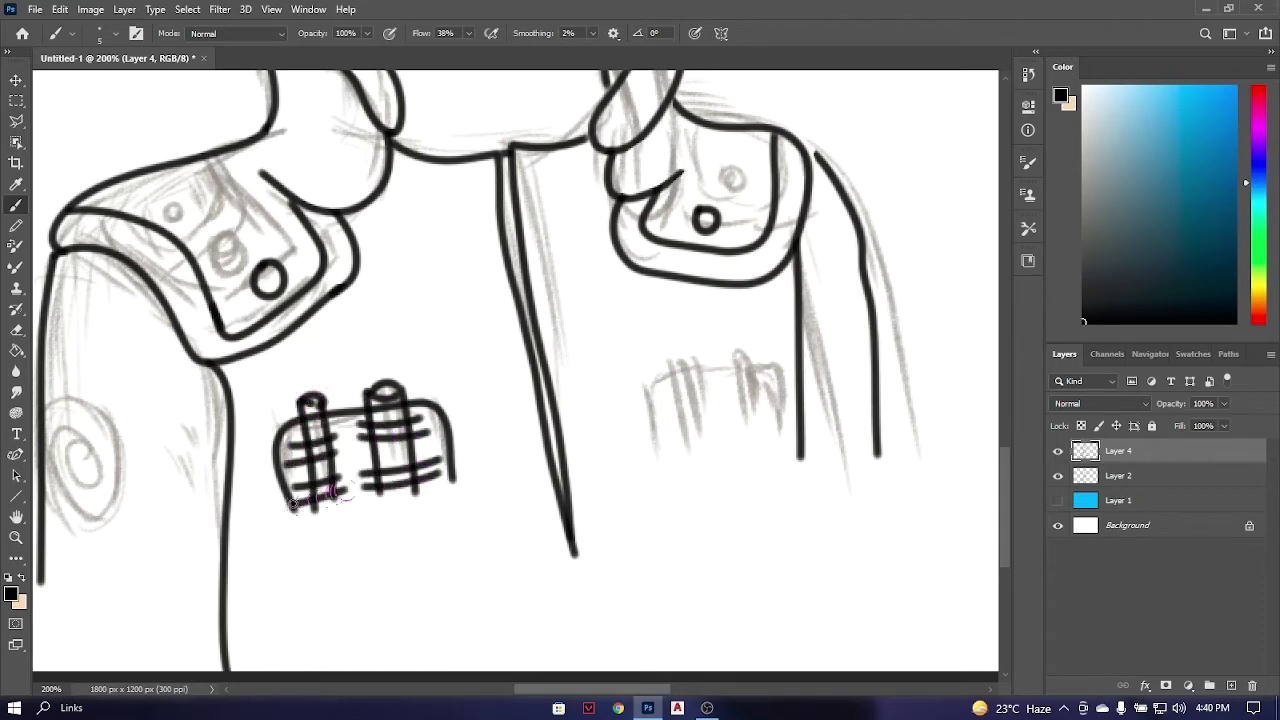
Ink the right chest pocket with its two vertical straps and crossing lines.
drag(655, 455, 772, 452)
key(ctrl+minus)
key(ctrl+minus)
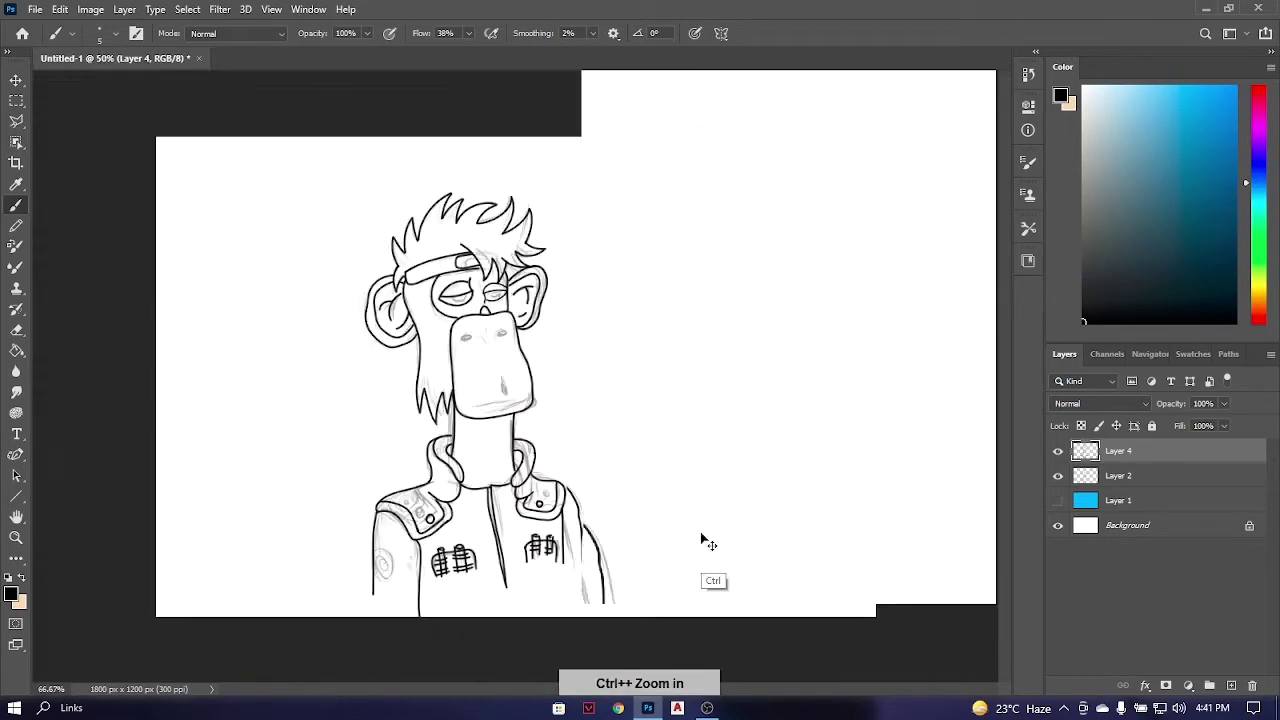
Ink the left nostril's curved outline on the muzzle and fill it with black.
key(ctrl+plus)
key(ctrl+plus)
drag(400, 292, 485, 246)
mouse_move(548, 340)
mouse_down()
mouse_move(492, 255)
mouse_move(421, 285)
mouse_up()
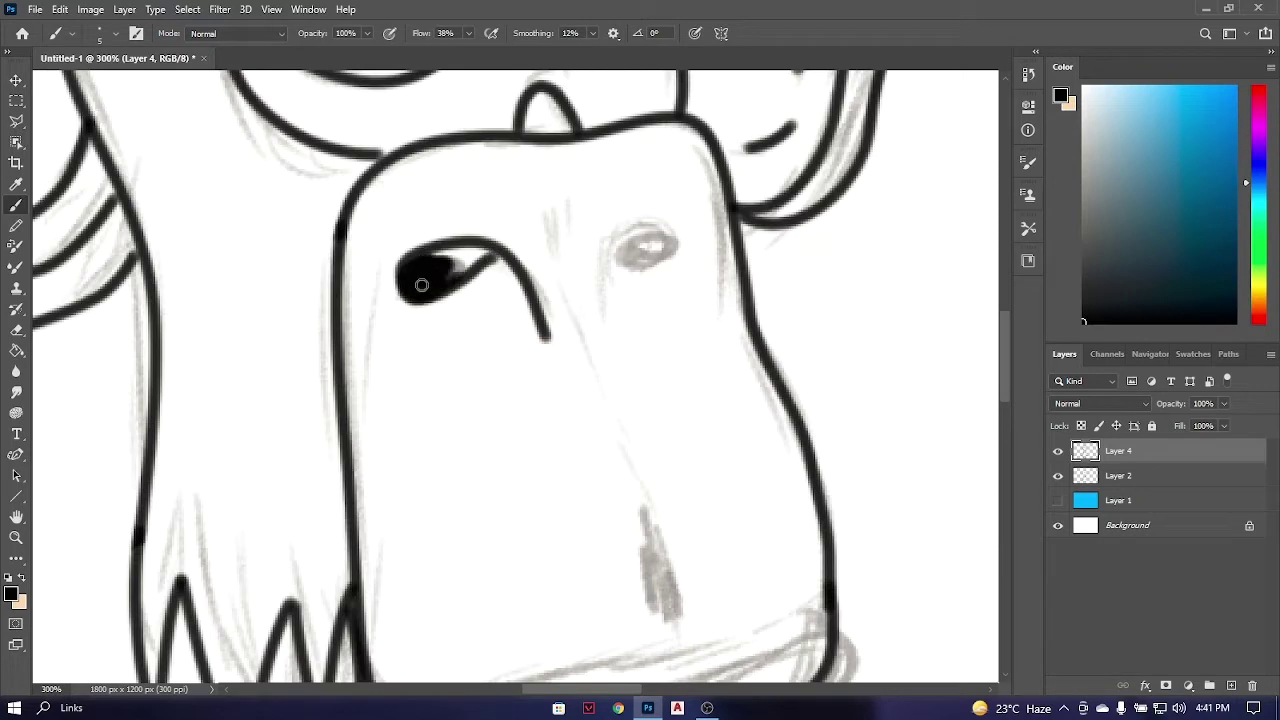
With a 4 px brush, ink two short creases on the nose and a black-filled right nostril.
right_click(566, 214)
key(Escape)
key(ctrl+z)
drag(547, 205, 553, 250)
mouse_move(567, 198)
mouse_down()
mouse_move(563, 225)
mouse_move(606, 314)
mouse_up()
drag(612, 248, 607, 264)
drag(576, 312, 650, 495)
key(ctrl+z)
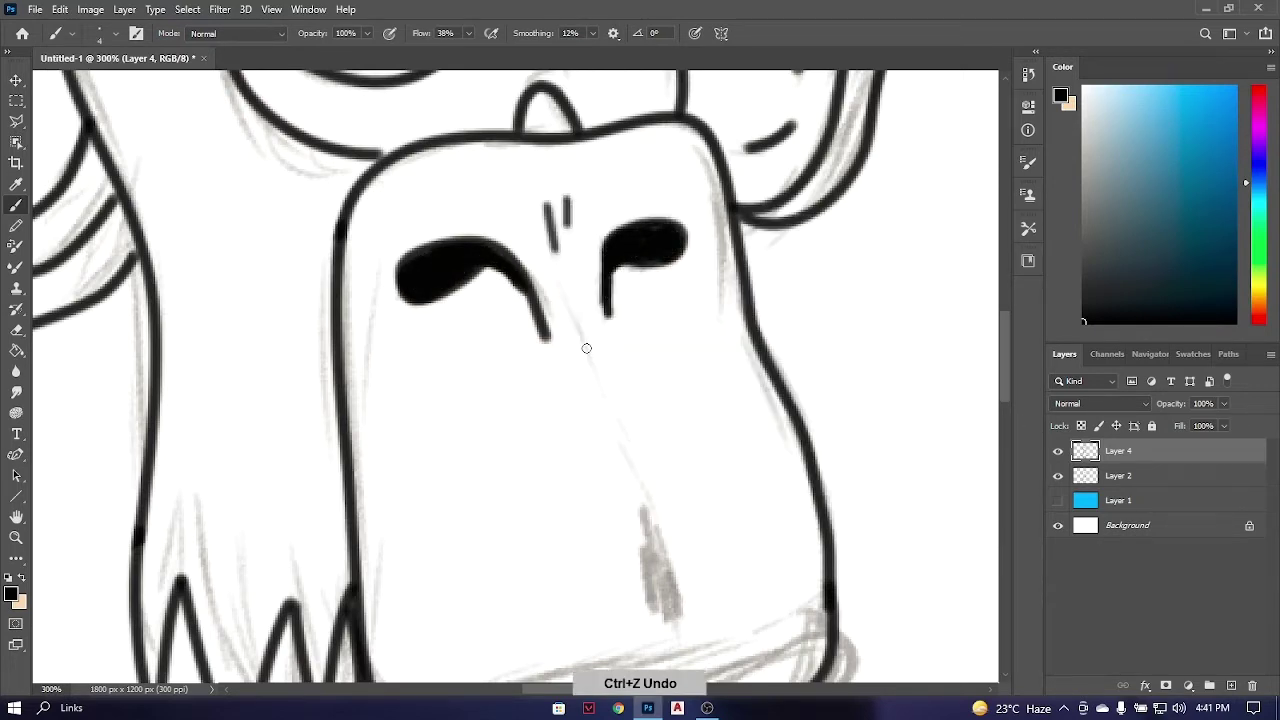
Ink the two curved lip lines and the rounded lip corner along the muzzle's lower edge.
drag(586, 343, 556, 168)
drag(447, 510, 537, 545)
key(ctrl+z)
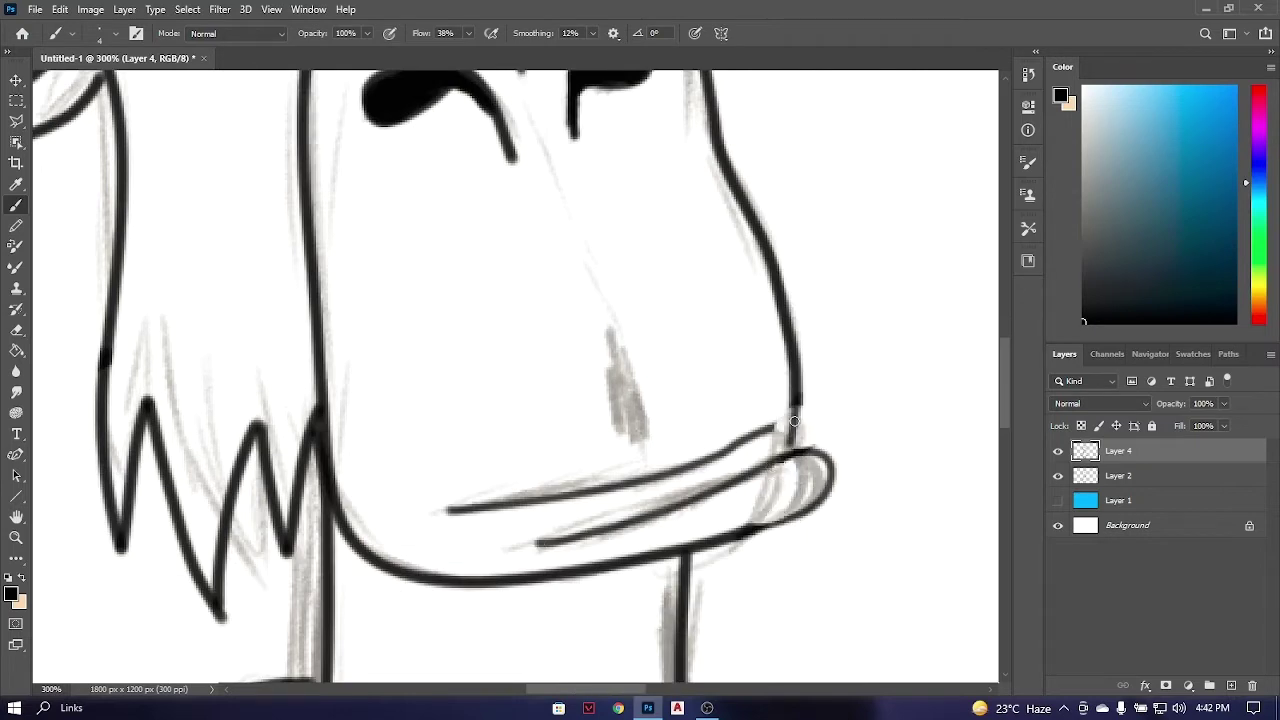
drag(770, 432, 801, 403)
mouse_move(607, 375)
mouse_down()
mouse_move(638, 435)
mouse_move(602, 563)
mouse_move(540, 380)
mouse_move(513, 510)
mouse_move(800, 70)
mouse_up()
Try to ink the spiral and its surrounding curve on the left sleeve.
key(ctrl+minus)
key(ctrl+plus)
drag(328, 412, 272, 360)
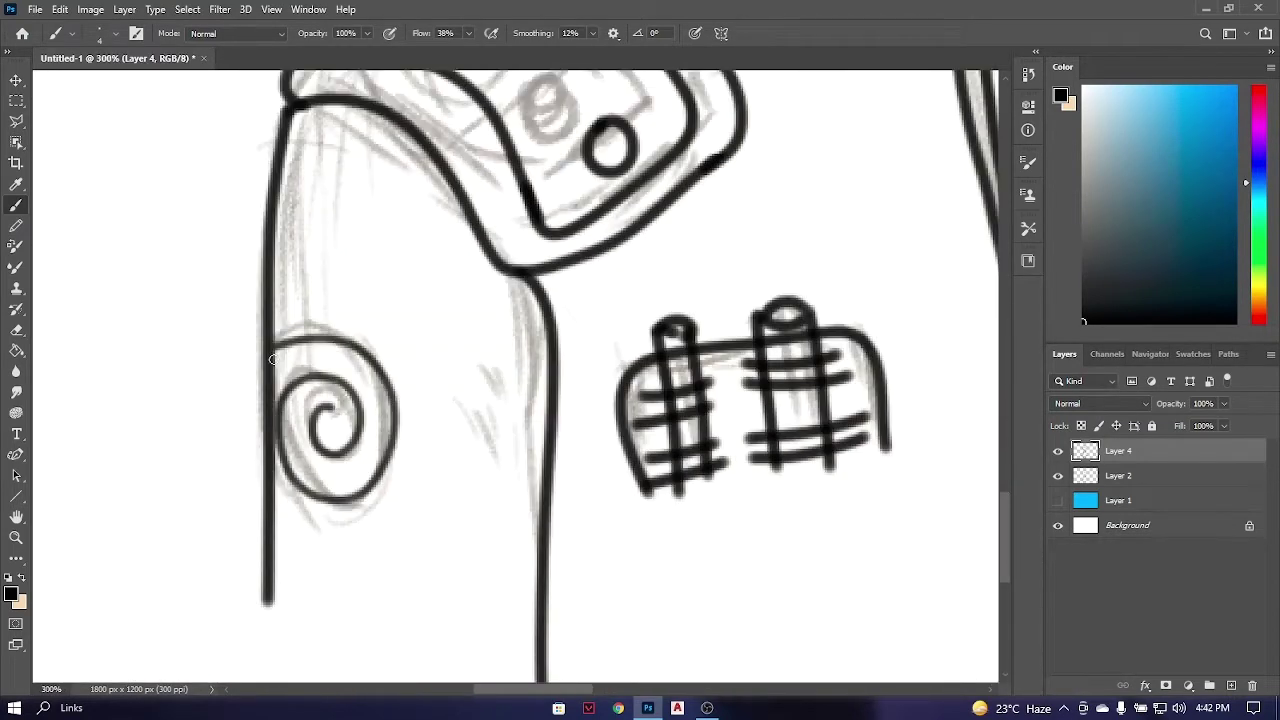
key(ctrl+z)
key(ctrl+z)
key(ctrl+z)
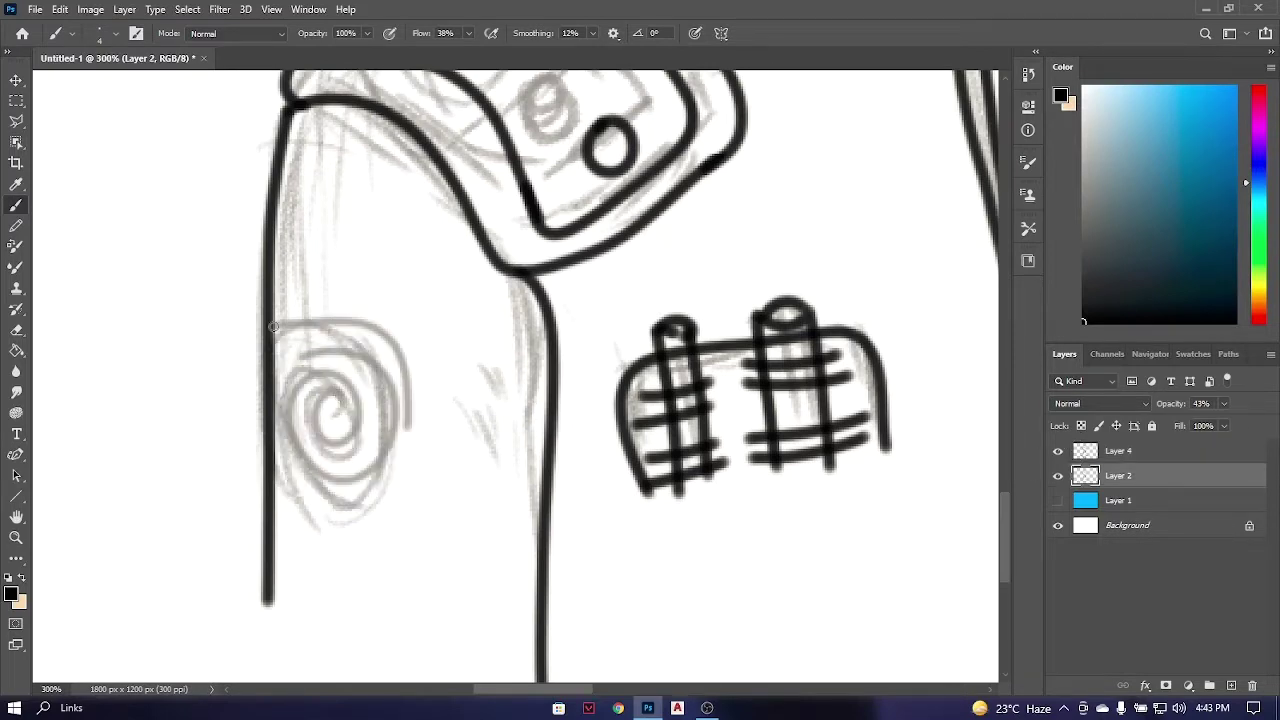
Sketch a rounded square patch around the sleeve's spiral on Layer 2 and return to Layer 4.
drag(980, 360, 295, 497)
key(ctrl+0)
click(1118, 451)
key(ctrl+plus)
key(ctrl+plus)
key(ctrl+plus)
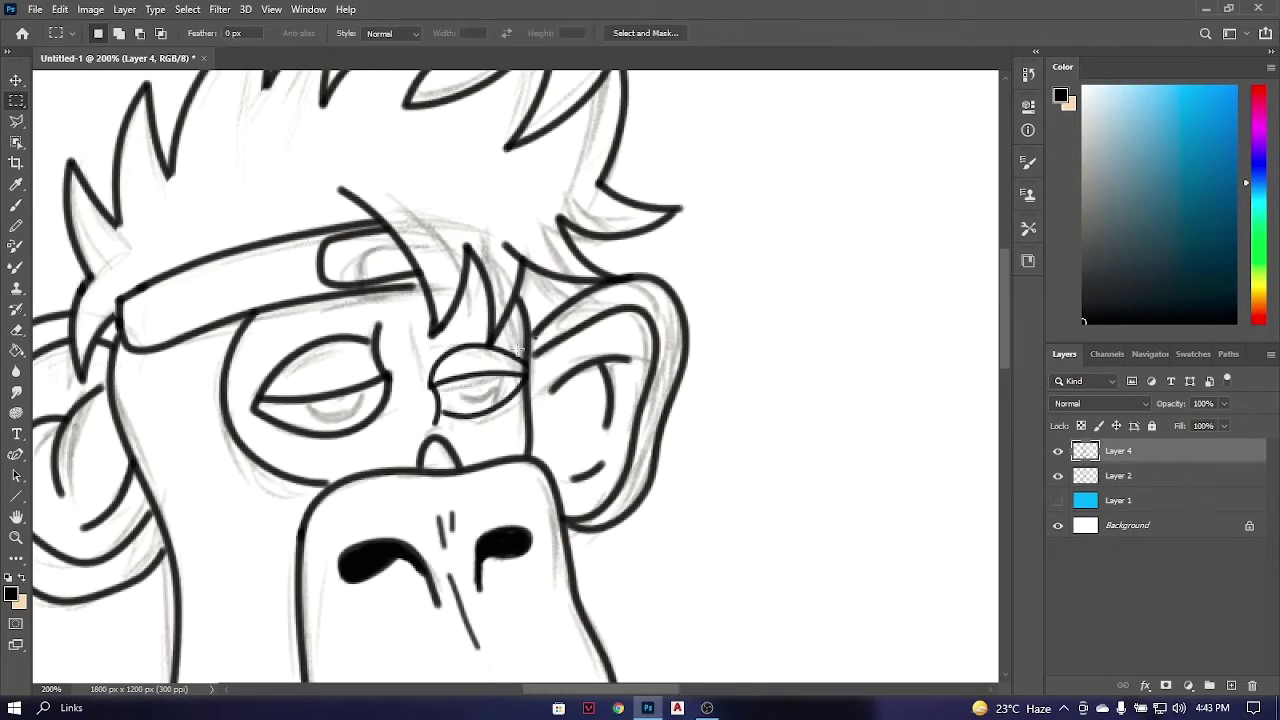
key(ctrl+t)
click(792, 33)
key(ctrl+minus)
key(ctrl+minus)
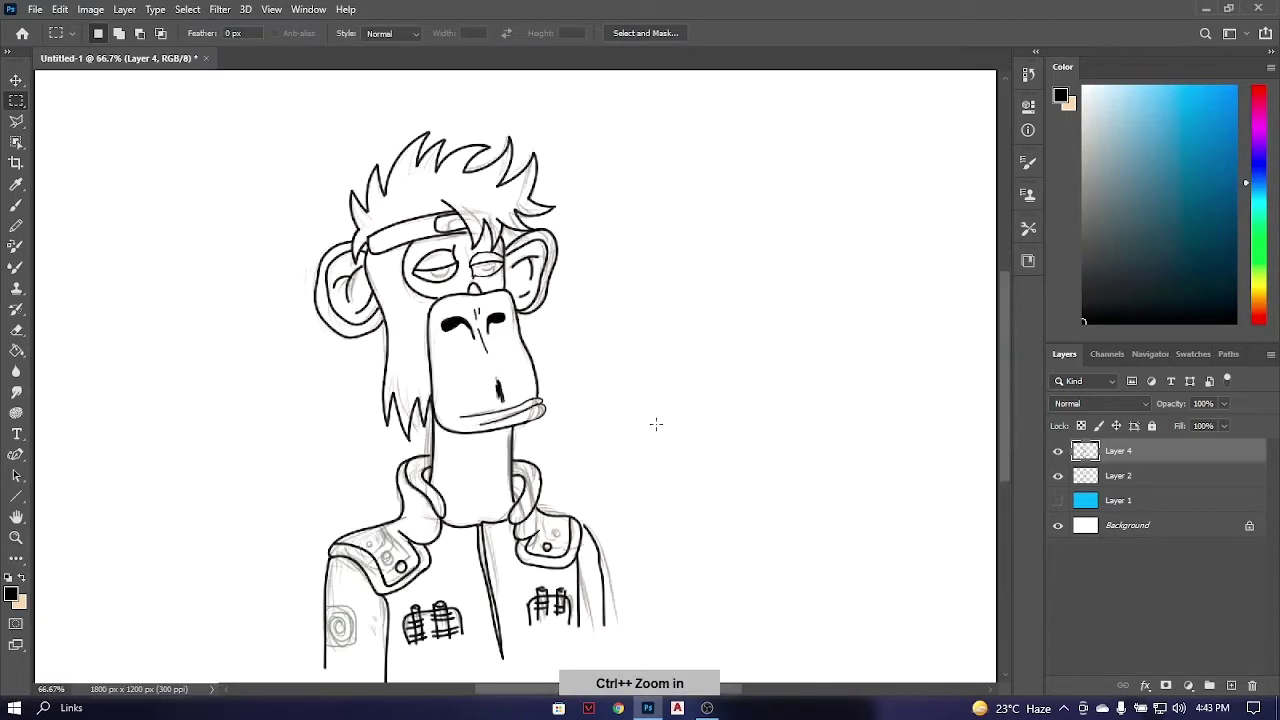
Ink the irises and pupils under both eyelids and hide the rough sketch on Layer 2.
key(ctrl+plus)
key(ctrl+plus)
key(ctrl+plus)
key(b)
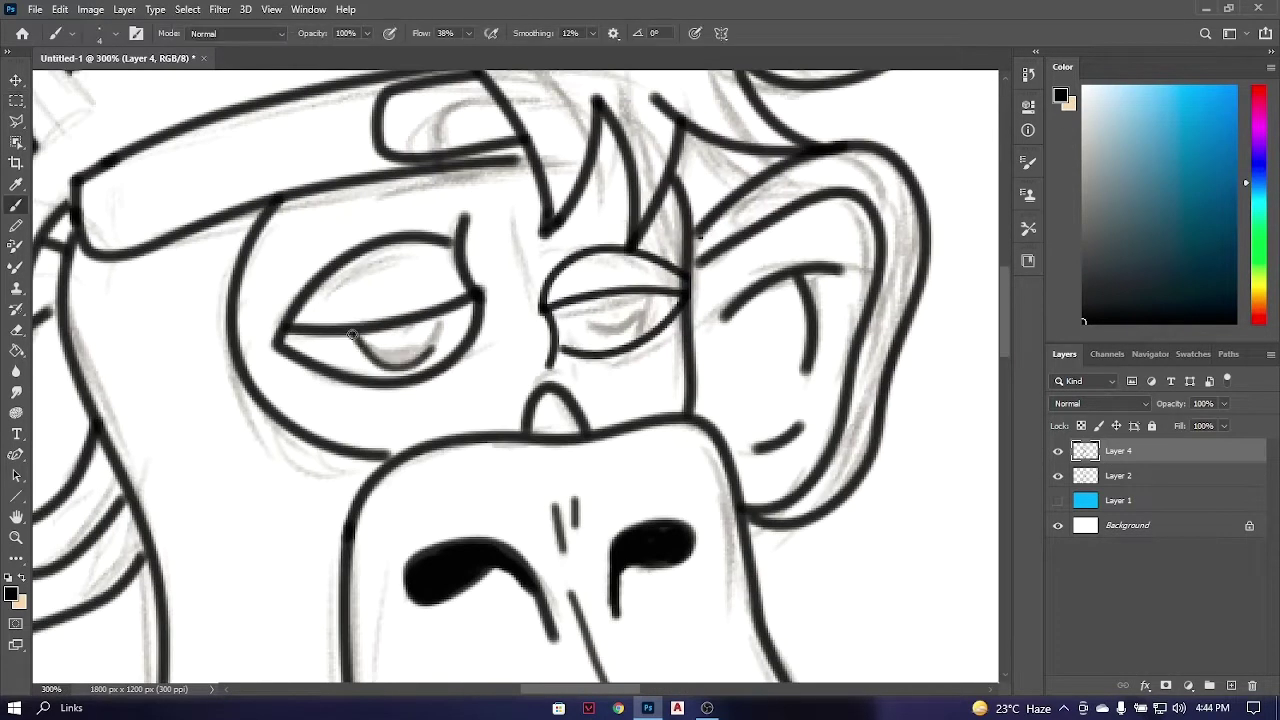
key(ctrl+0)
click(1058, 476)
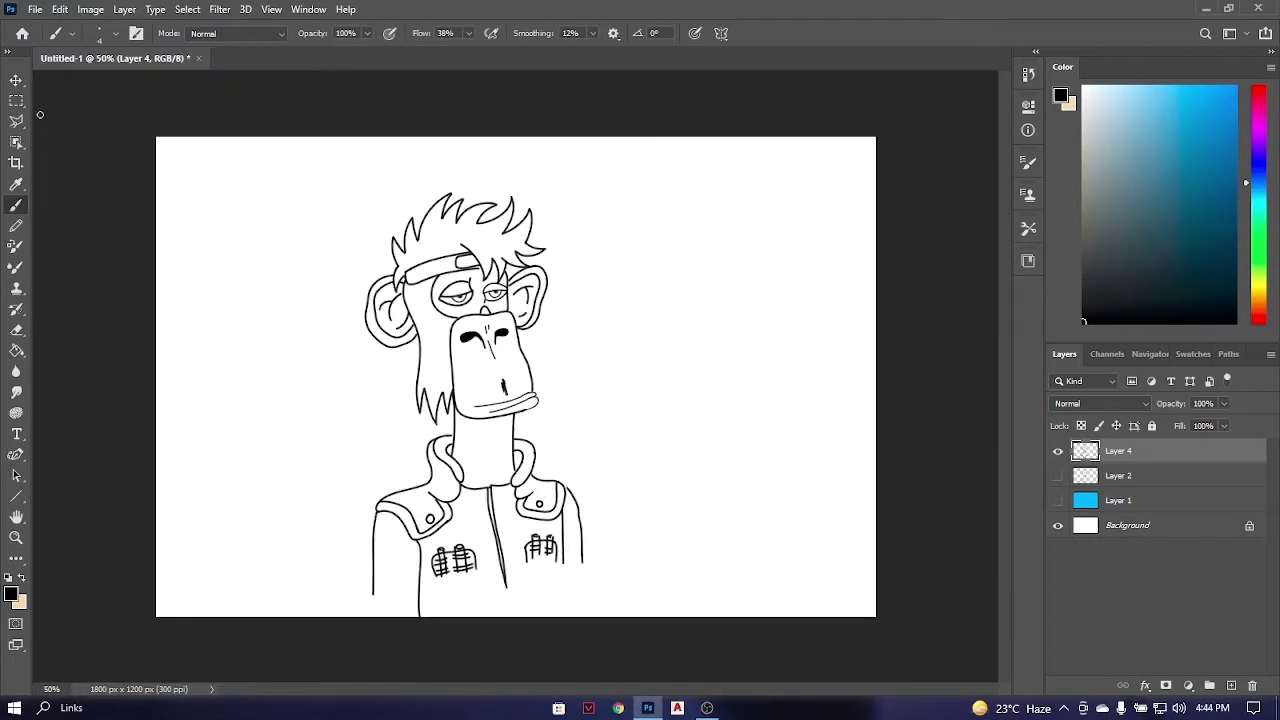
Create a new layer beneath the line art on Layer 4 and show the blue Layer 1 background.
key(c)
key(b)
click(1231, 685)
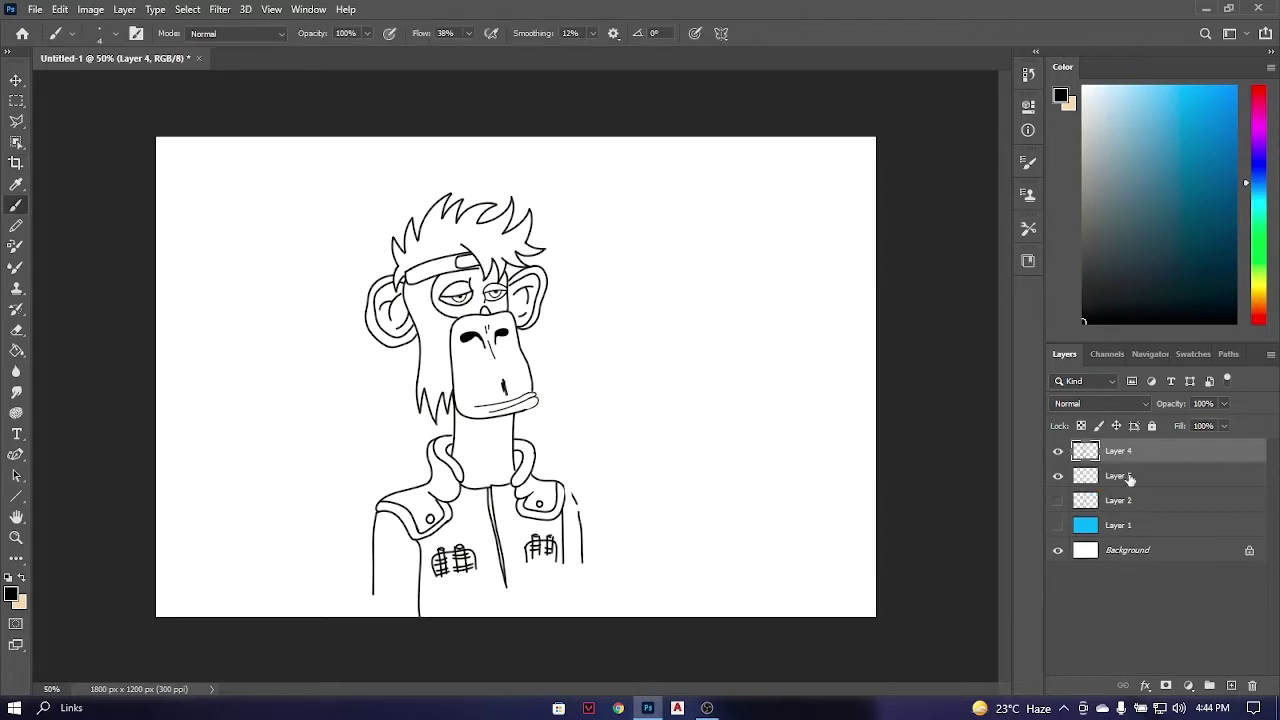
key(ctrl+bracketleft)
click(1058, 500)
Set up a white Kyle's Drawing brush with 100% flow and 0% smoothing for colouring on Layer 5.
key(ctrl+plus)
key(ctrl+plus)
key(Return)
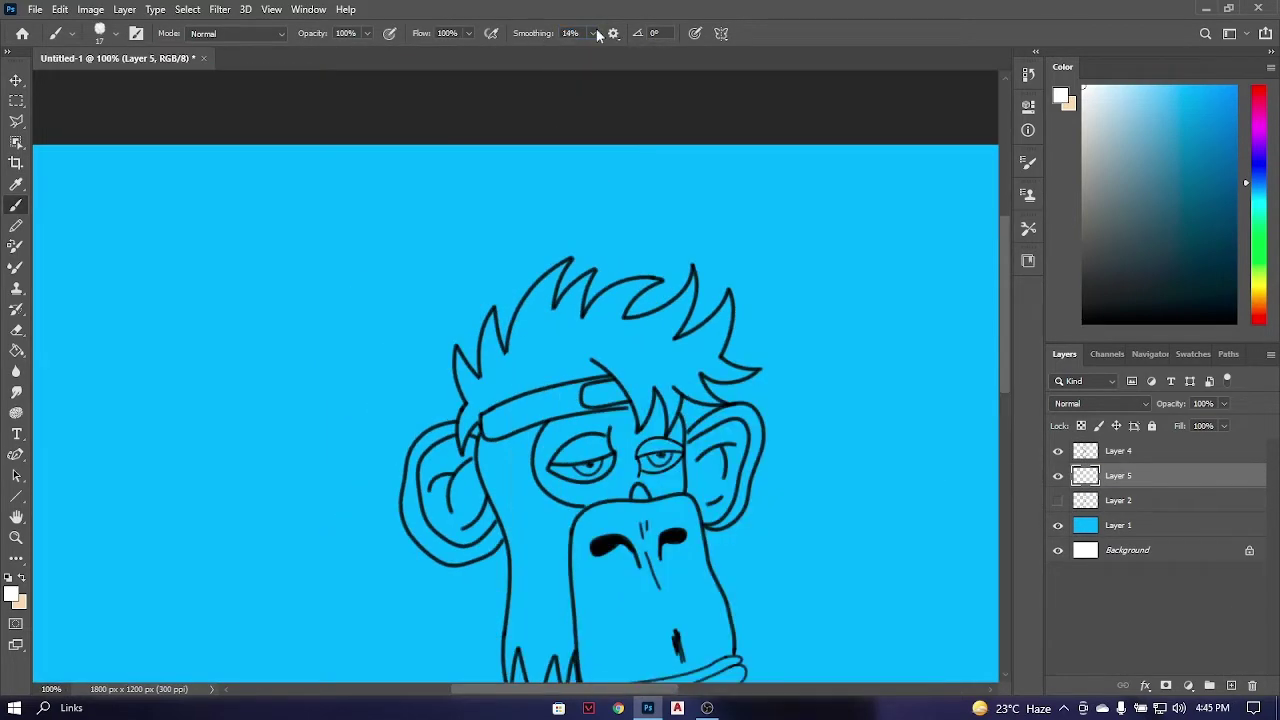
drag(580, 33, 600, 52)
scroll(580, 330, up, 2)
click(1058, 476)
right_click(210, 262)
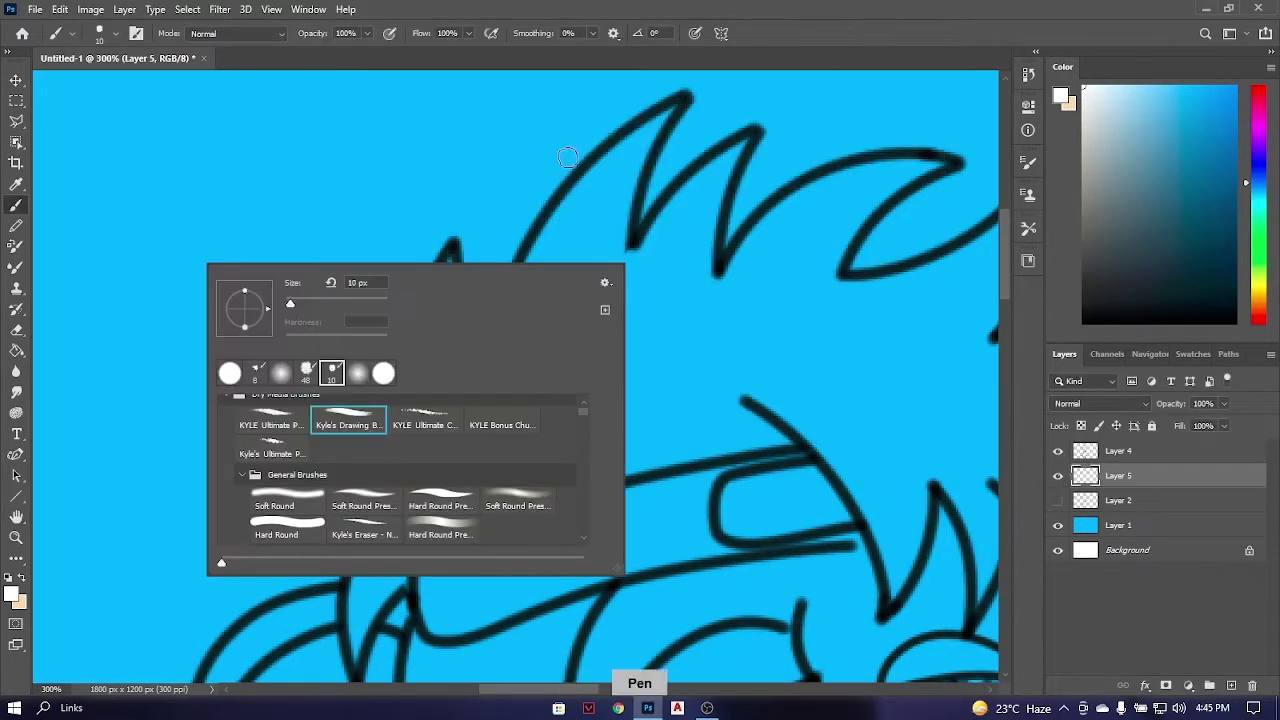
double_click(340, 420)
Paint white inside the hair's left spikes, the large front tuft and along the headband's upper edge.
drag(570, 235, 609, 308)
scroll(463, 428, down, 2)
scroll(463, 428, left, 2)
drag(462, 436, 436, 500)
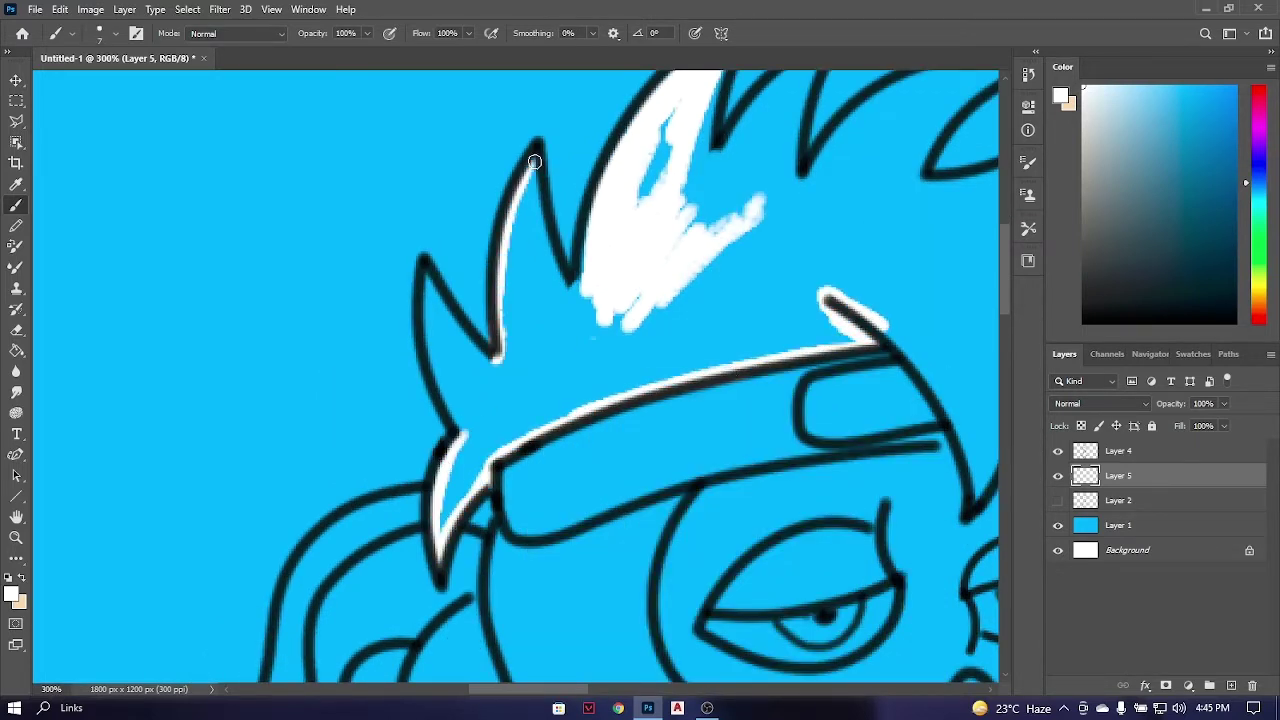
drag(436, 288, 495, 372)
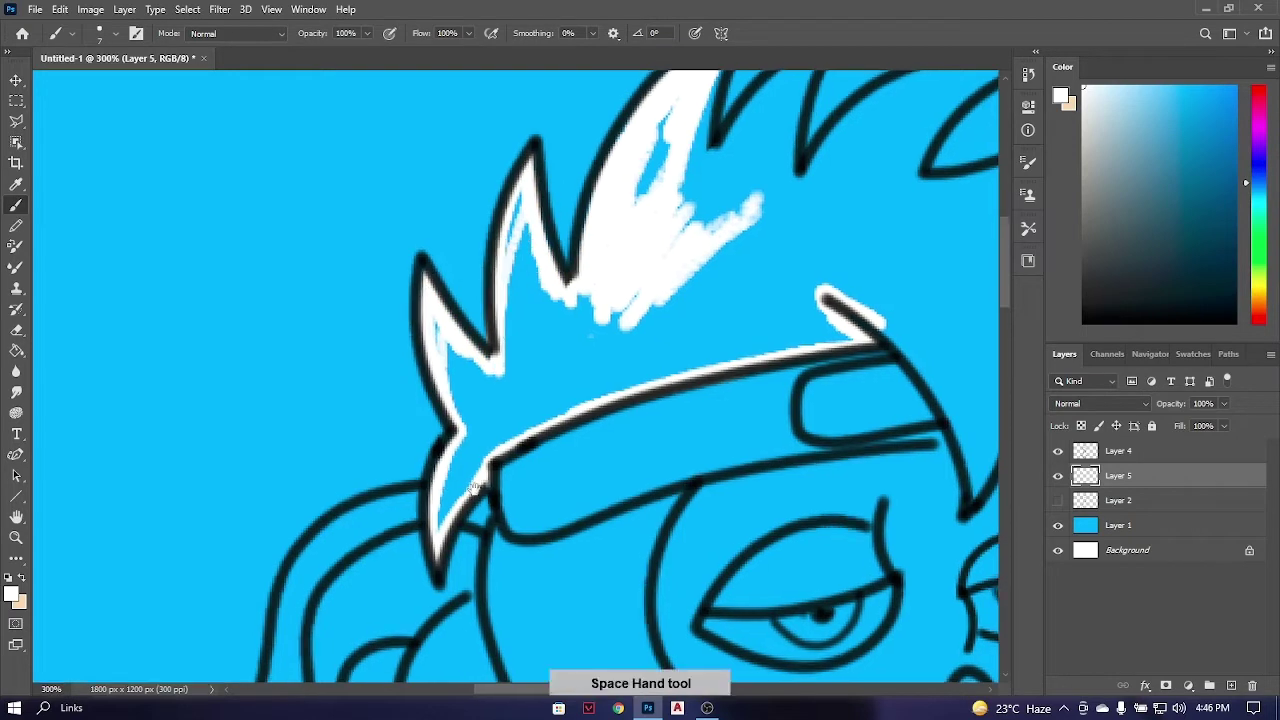
Trace the inside edges of the hair's upper spikes in white.
drag(700, 160, 500, 360)
drag(500, 360, 515, 260)
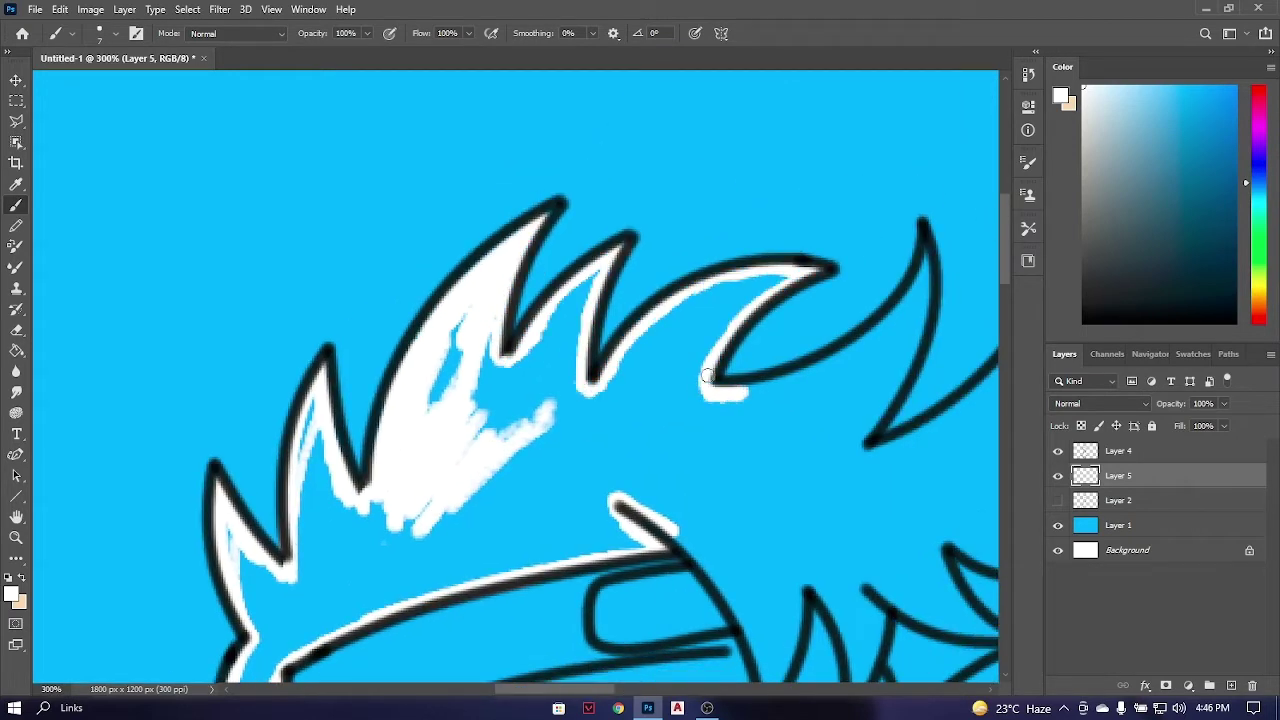
drag(896, 438, 856, 456)
mouse_move(682, 466)
mouse_down()
mouse_move(571, 500)
mouse_move(372, 498)
mouse_up()
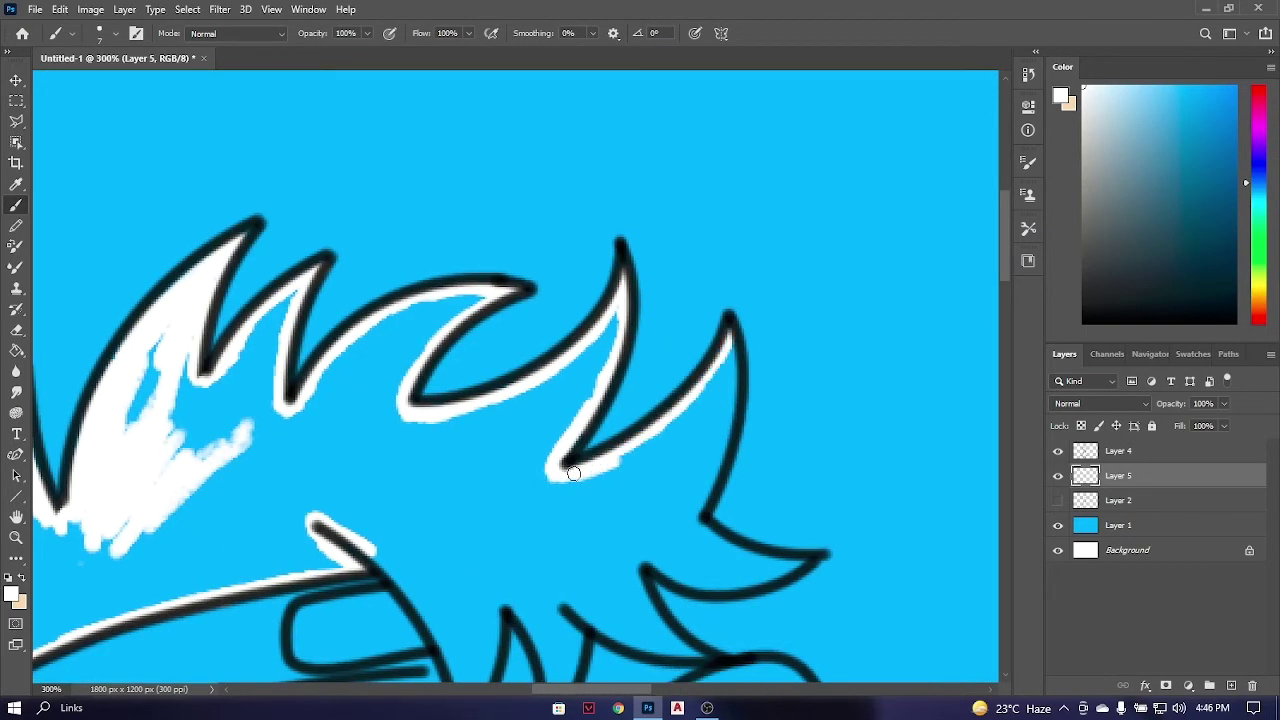
Trace the inside edges of the hair's right tips and the fringe over the forehead in white.
scroll(645, 450, down, 3)
mouse_move(735, 335)
mouse_down()
mouse_move(700, 445)
mouse_move(678, 406)
mouse_up()
drag(543, 458, 530, 510)
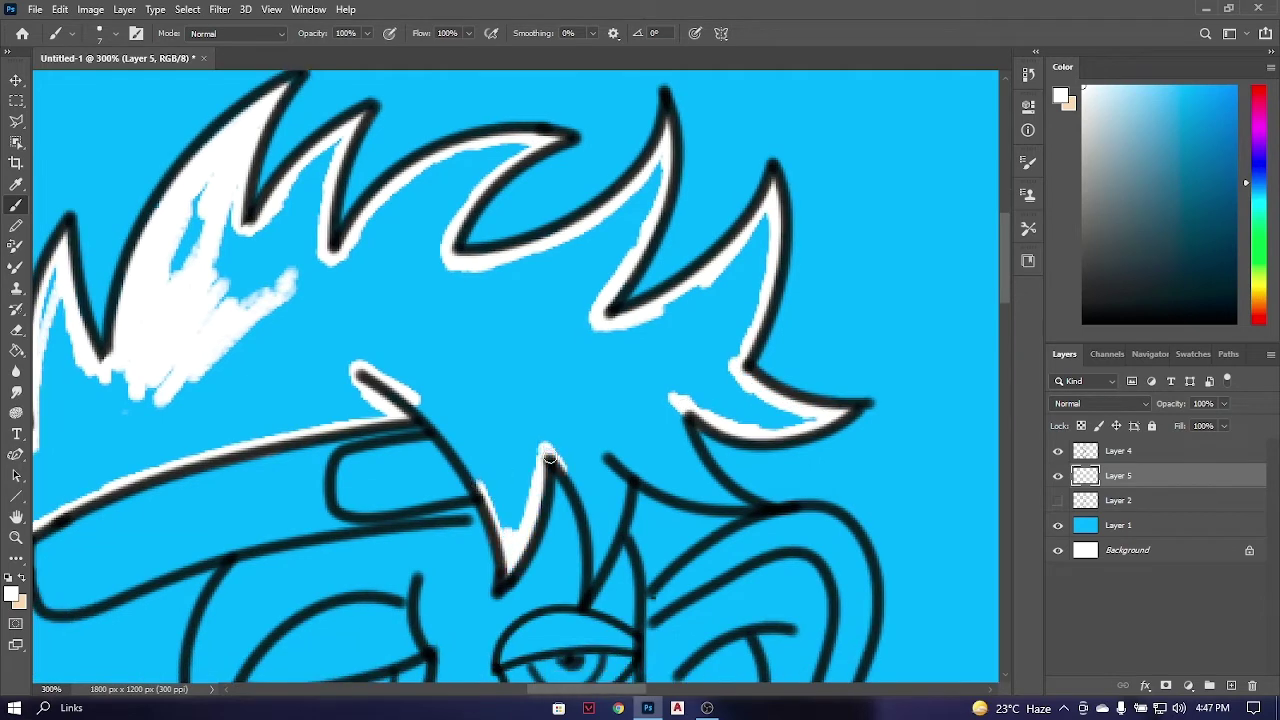
key(ctrl+minus)
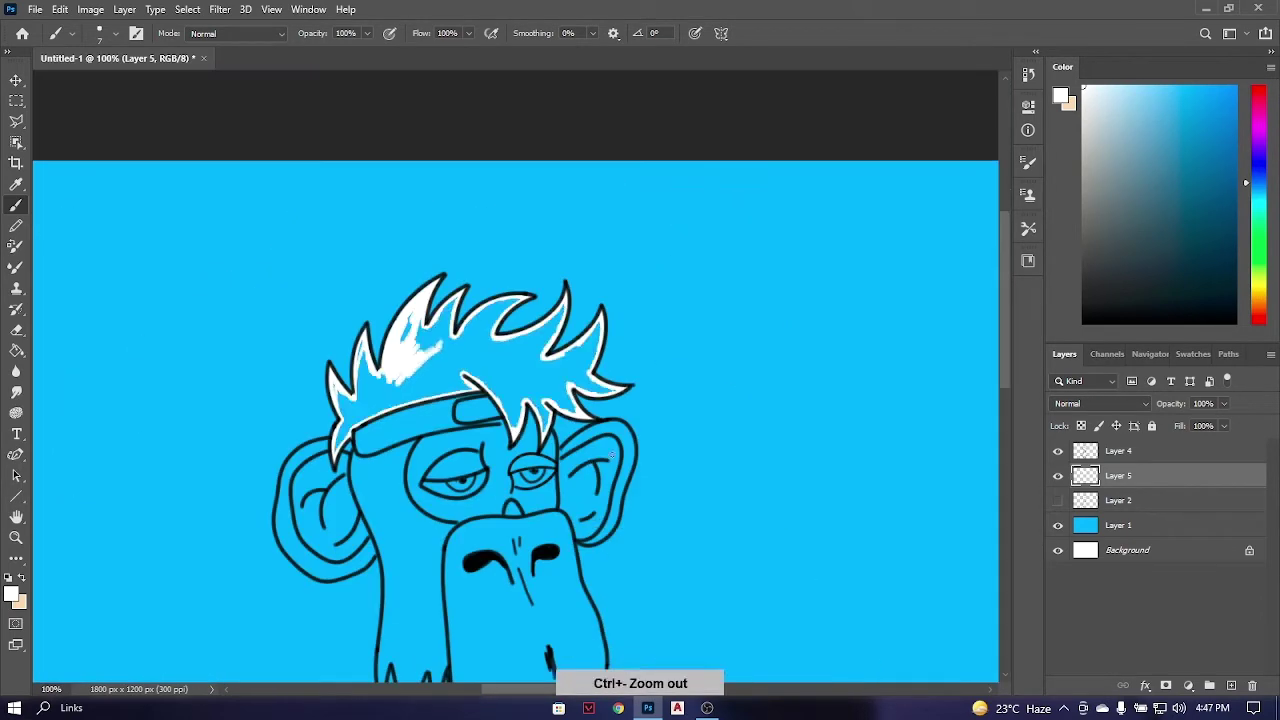
Fill the traced hair shape with white and set the brush size to 18 px for touching up gaps.
key(g)
click(439, 413)
key(b)
key(ctrl+plus)
right_click(458, 370)
key(Return)
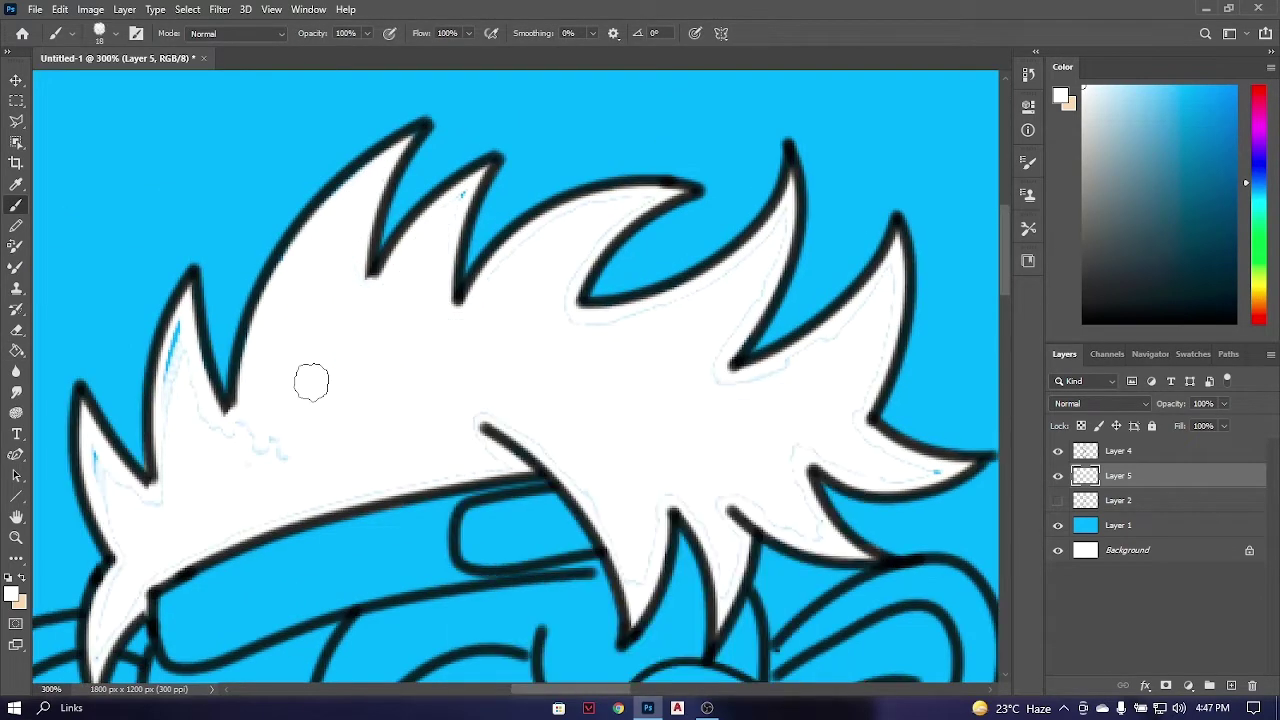
Touch up the remaining gaps inside the white hair with a 9 px brush.
scroll(311, 382, down, 1)
scroll(318, 340, left, 2)
key(bracketleft)
key(bracketleft)
scroll(287, 460, right, 3)
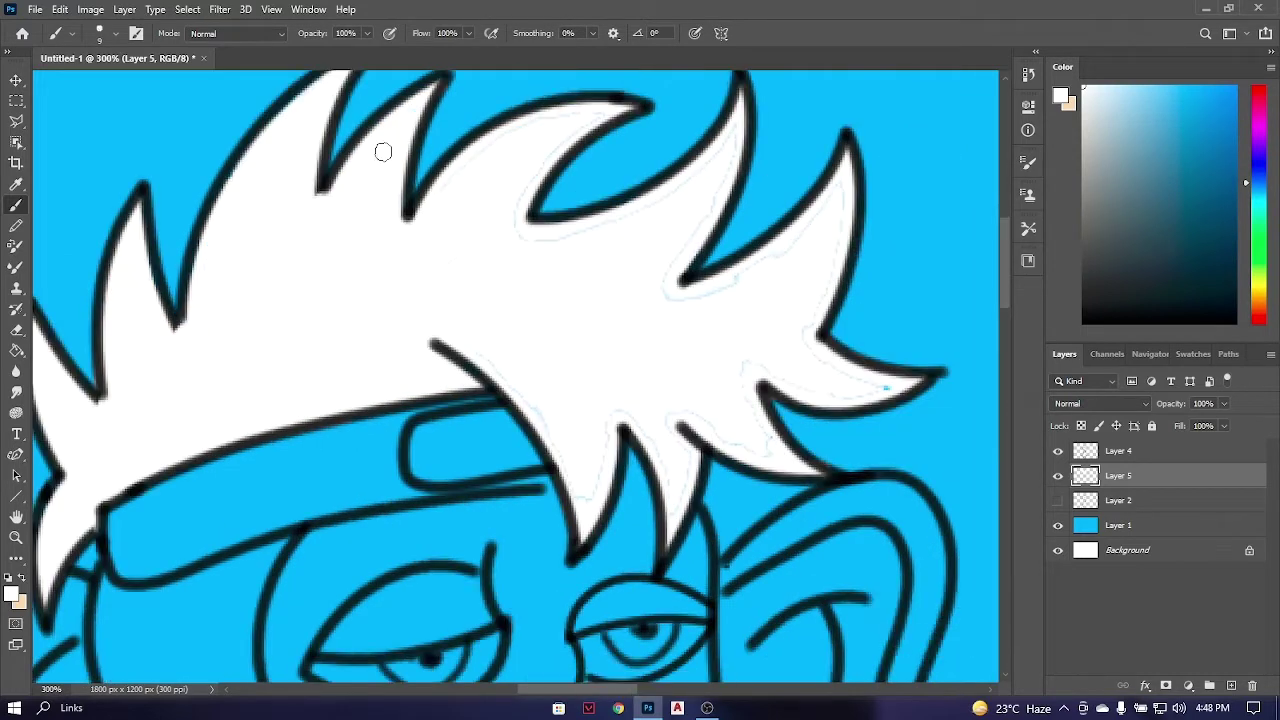
scroll(409, 333, up, 1)
scroll(409, 333, down, 1)
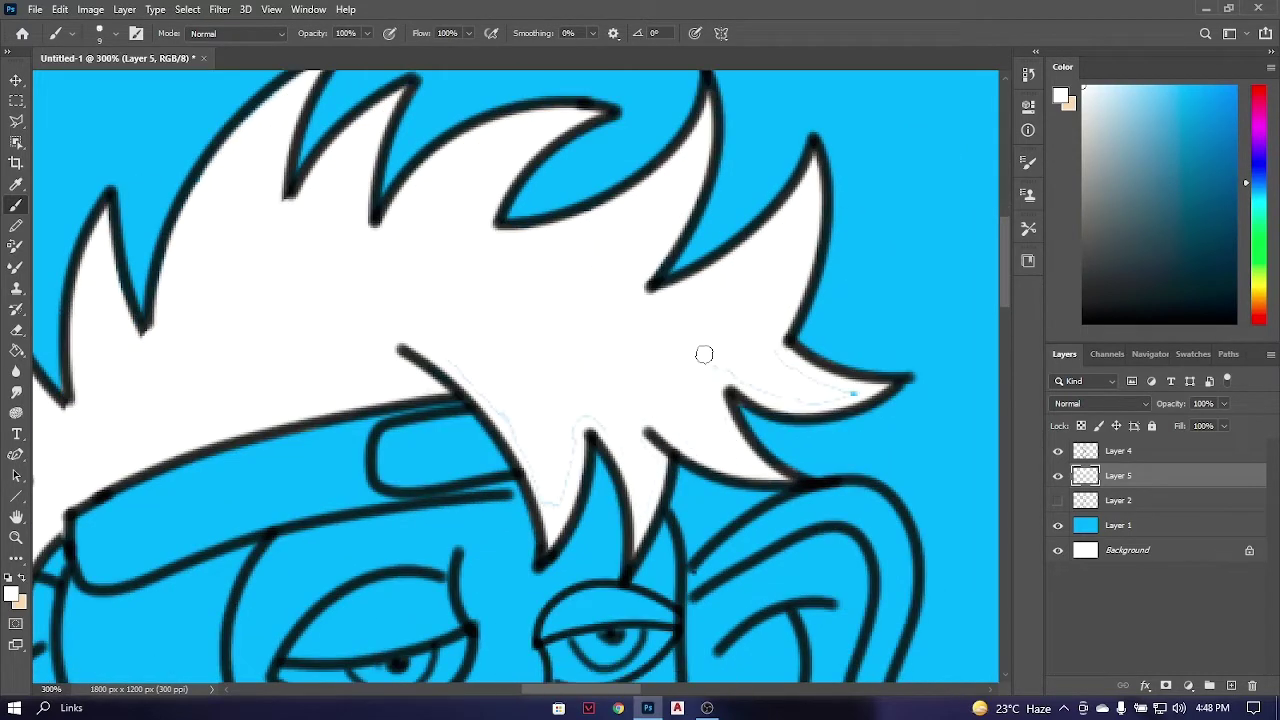
Add a new layer, pick a reddish brown and begin painting the cheek fur beside the muzzle.
key(ctrl+minus)
key(ctrl+minus)
key(ctrl+minus)
key(ctrl+plus)
click(1231, 686)
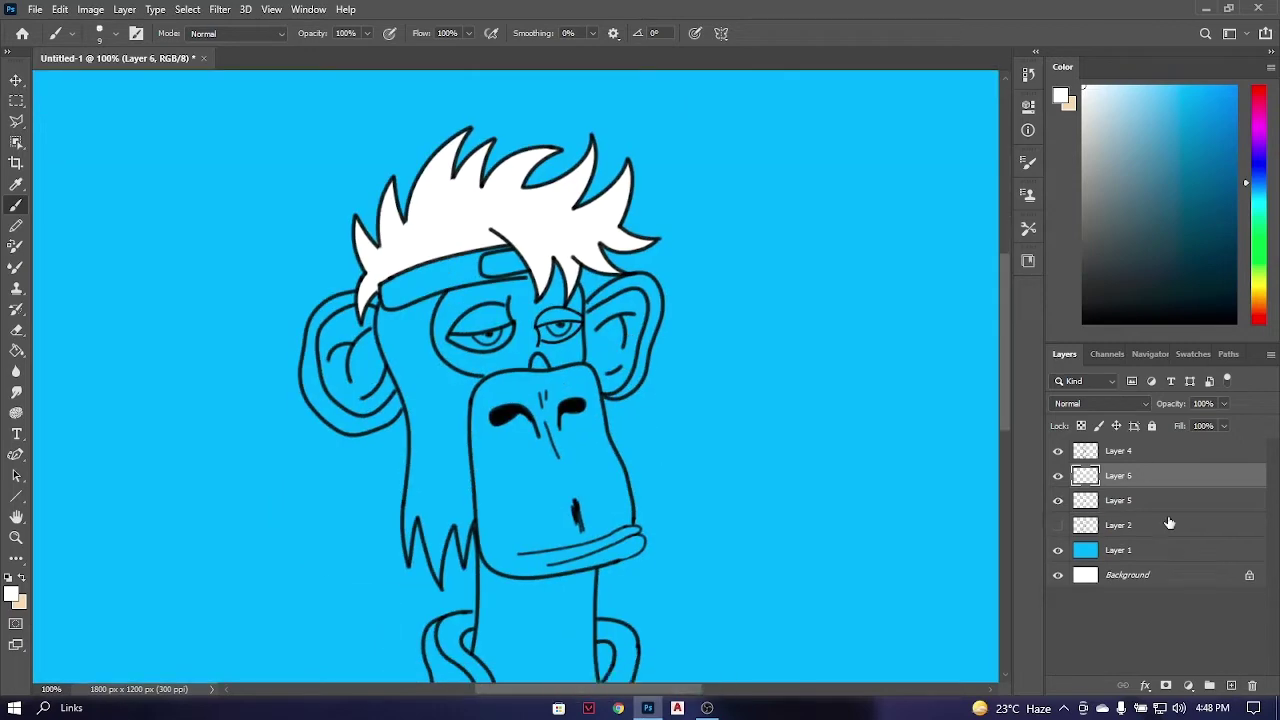
click(1258, 310)
click(1163, 223)
drag(807, 275, 792, 382)
key(ctrl+plus)
key(ctrl+plus)
drag(529, 325, 531, 445)
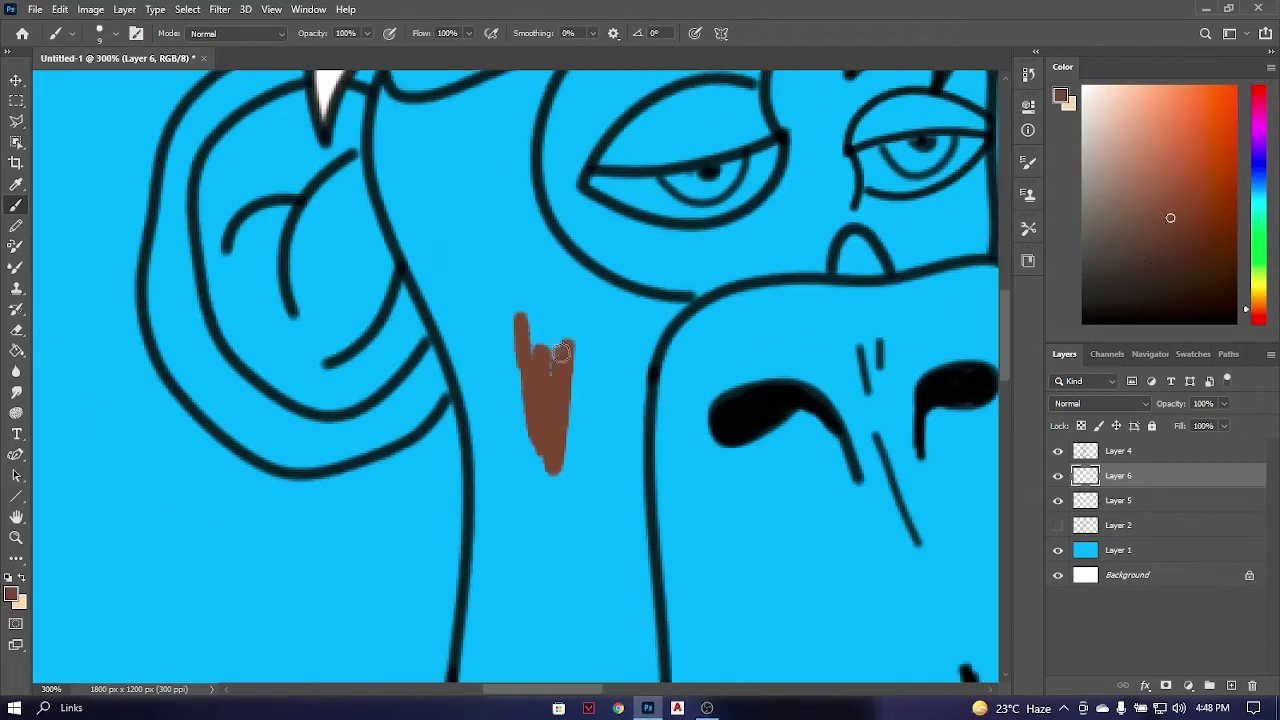
Paint the outer rim of the left ear brown.
scroll(531, 363, up, 3)
mouse_move(290, 285)
mouse_down()
mouse_move(335, 255)
mouse_move(323, 297)
mouse_up()
scroll(323, 297, down, 3)
drag(285, 350, 344, 232)
mouse_move(295, 300)
mouse_down()
mouse_move(290, 400)
mouse_move(315, 495)
mouse_up()
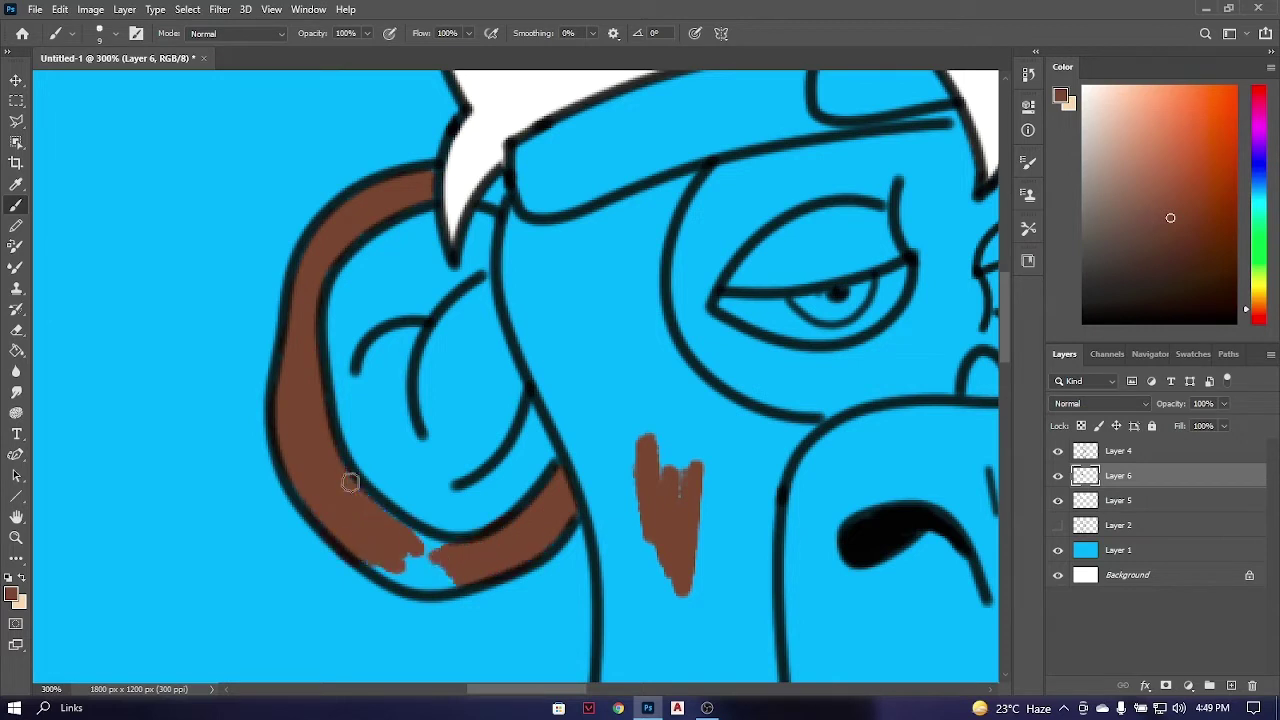
Paint brown under the headband and along the curved edge around the eye area.
drag(635, 480, 612, 295)
drag(520, 215, 545, 375)
drag(690, 175, 513, 255)
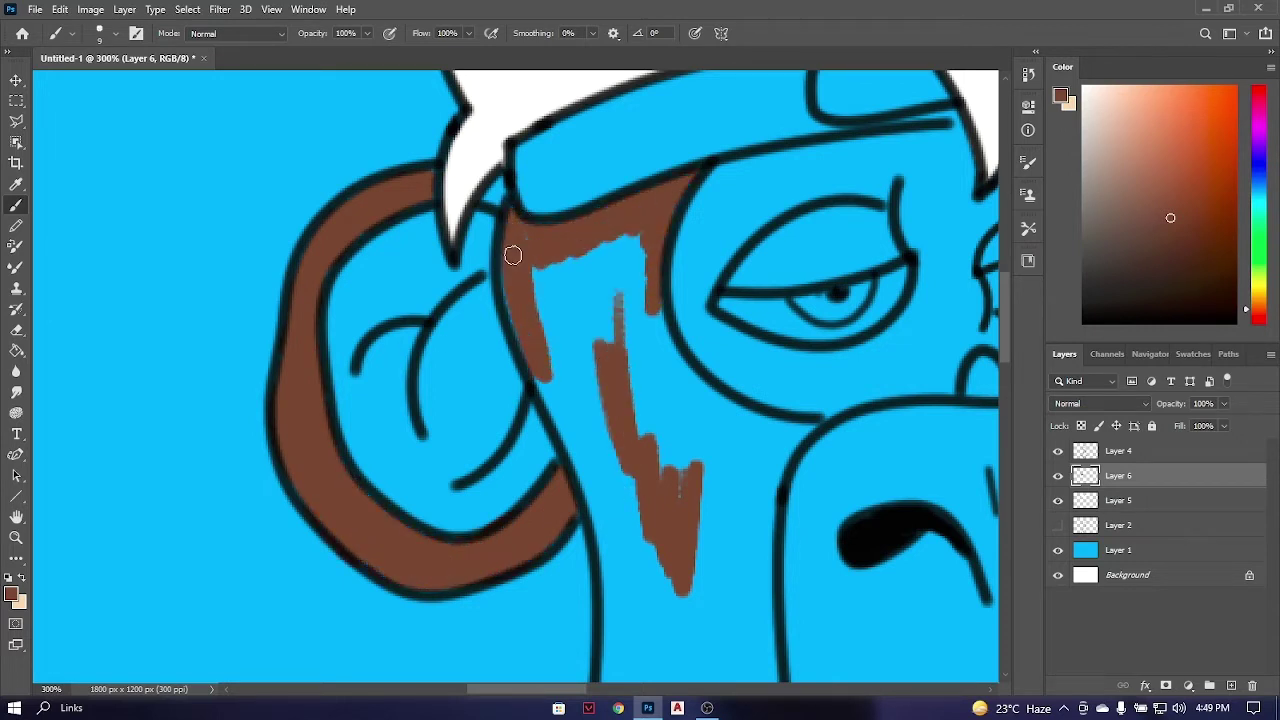
drag(615, 410, 600, 340)
mouse_move(610, 350)
mouse_down()
mouse_move(557, 194)
mouse_move(640, 260)
mouse_up()
drag(700, 290, 594, 251)
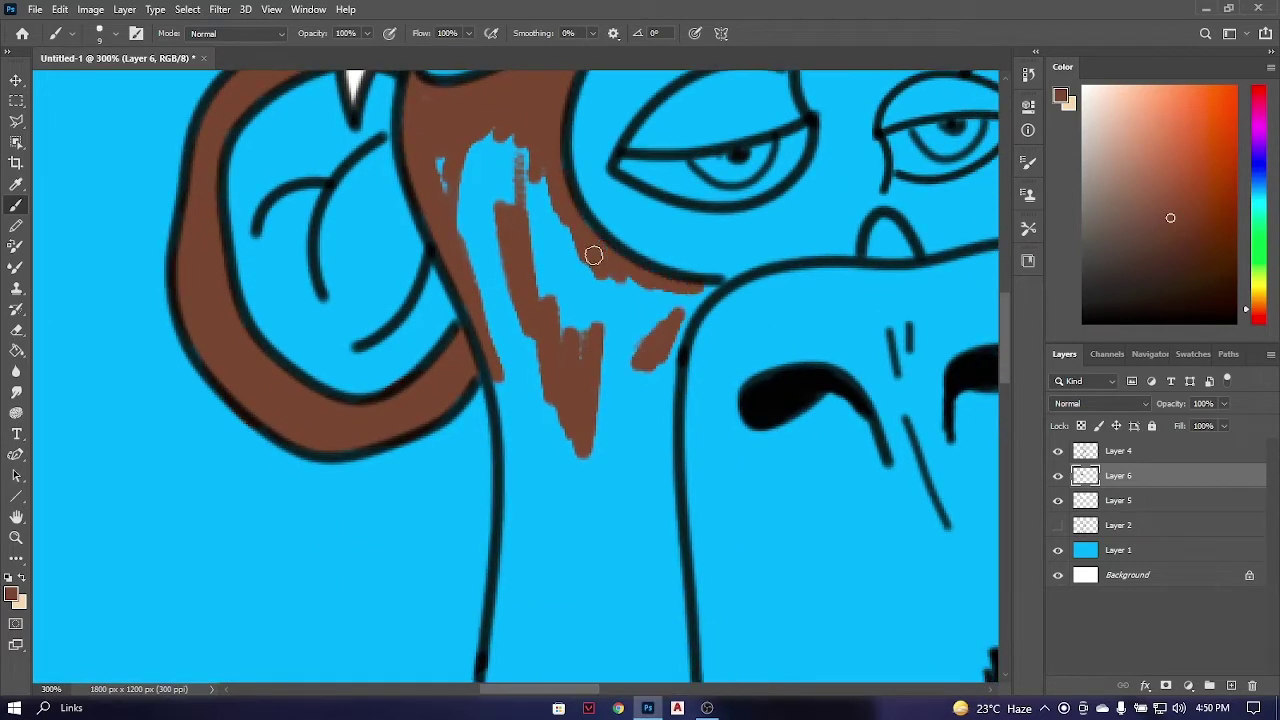
Paint brown down the cheek fur's inner edges, from the upper face to the first pointed tip.
mouse_move(665, 500)
mouse_down()
mouse_move(709, 283)
mouse_move(470, 140)
mouse_up()
drag(440, 162, 432, 118)
drag(495, 250, 515, 395)
drag(520, 420, 540, 280)
drag(505, 330, 525, 500)
drag(530, 520, 514, 434)
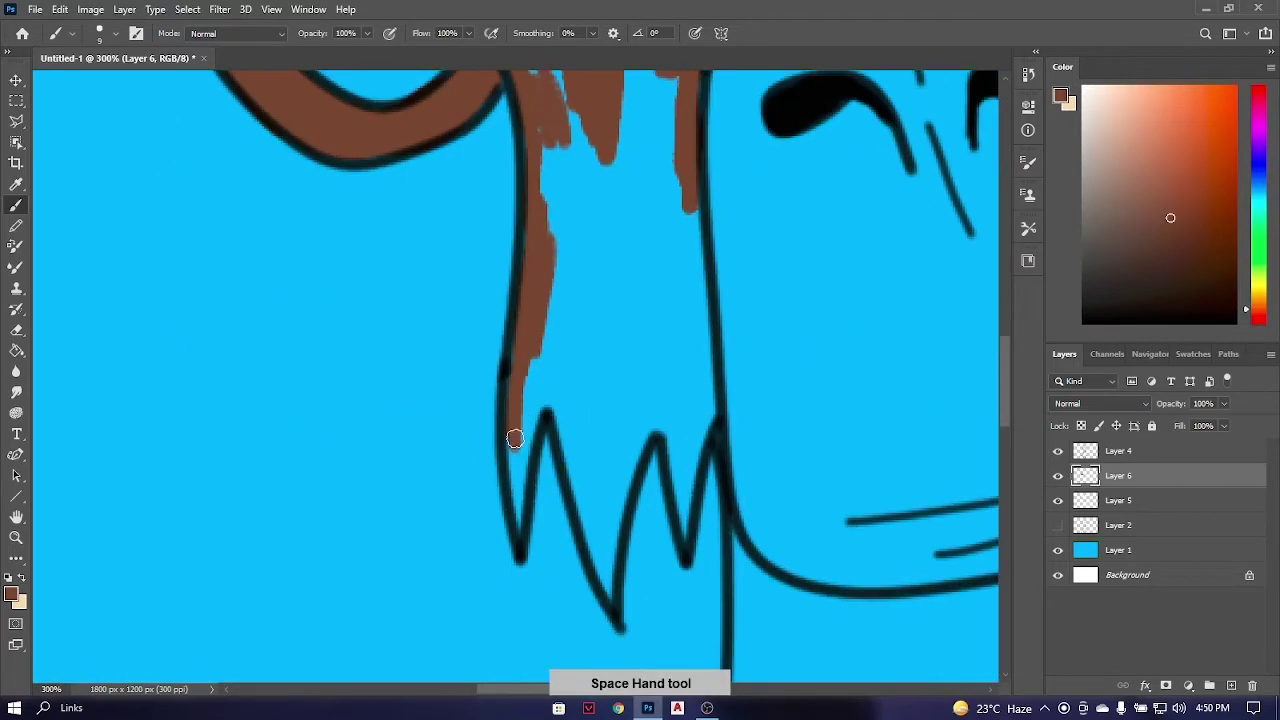
Paint the pointed fur tips and the lower cheek brown.
drag(520, 310, 514, 437)
drag(550, 260, 575, 435)
mouse_move(590, 510)
mouse_down()
mouse_move(650, 408)
mouse_move(700, 530)
mouse_up()
mouse_move(686, 206)
mouse_down()
mouse_move(611, 286)
mouse_move(610, 500)
mouse_up()
drag(610, 380, 525, 525)
drag(580, 440, 510, 250)
drag(470, 185, 540, 440)
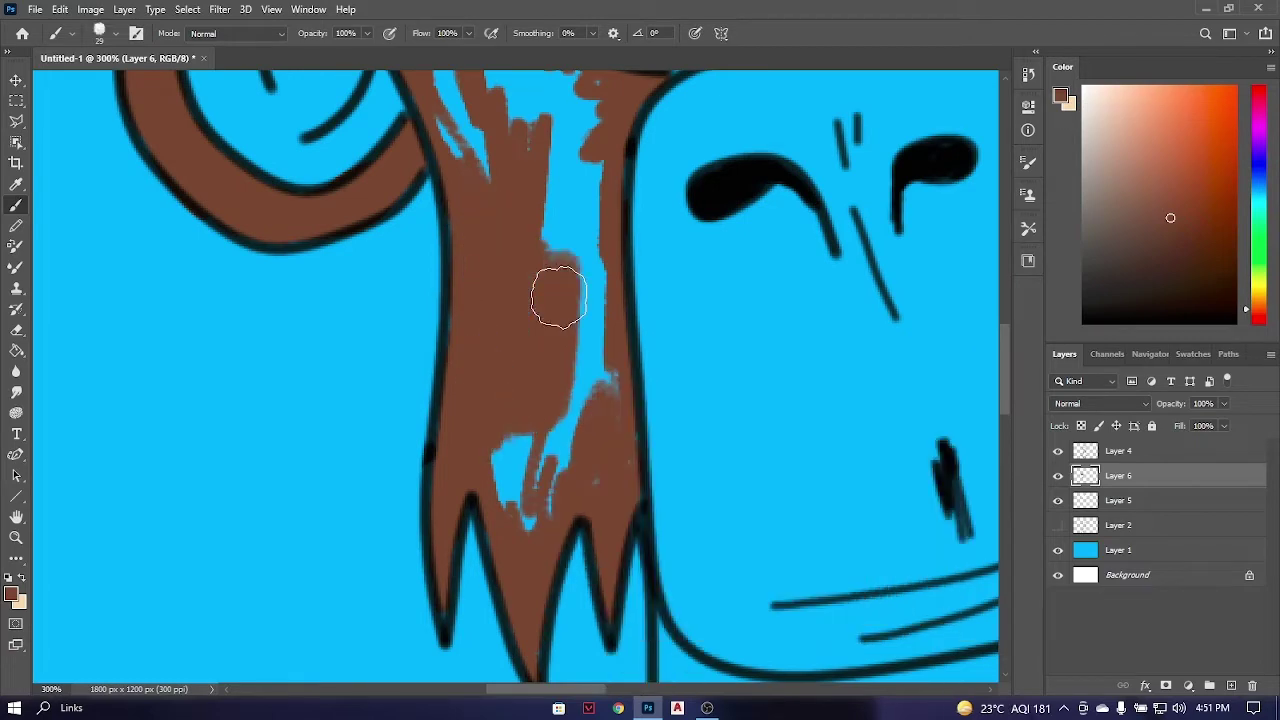
Fill the remaining blue gaps in the cheek fur with brown using a 29 px brush.
drag(558, 297, 520, 520)
mouse_move(600, 390)
mouse_down()
mouse_move(557, 291)
mouse_move(570, 100)
mouse_up()
drag(790, 250, 528, 443)
drag(450, 170, 460, 370)
drag(500, 250, 529, 446)
key(ctrl+minus)
key(ctrl+minus)
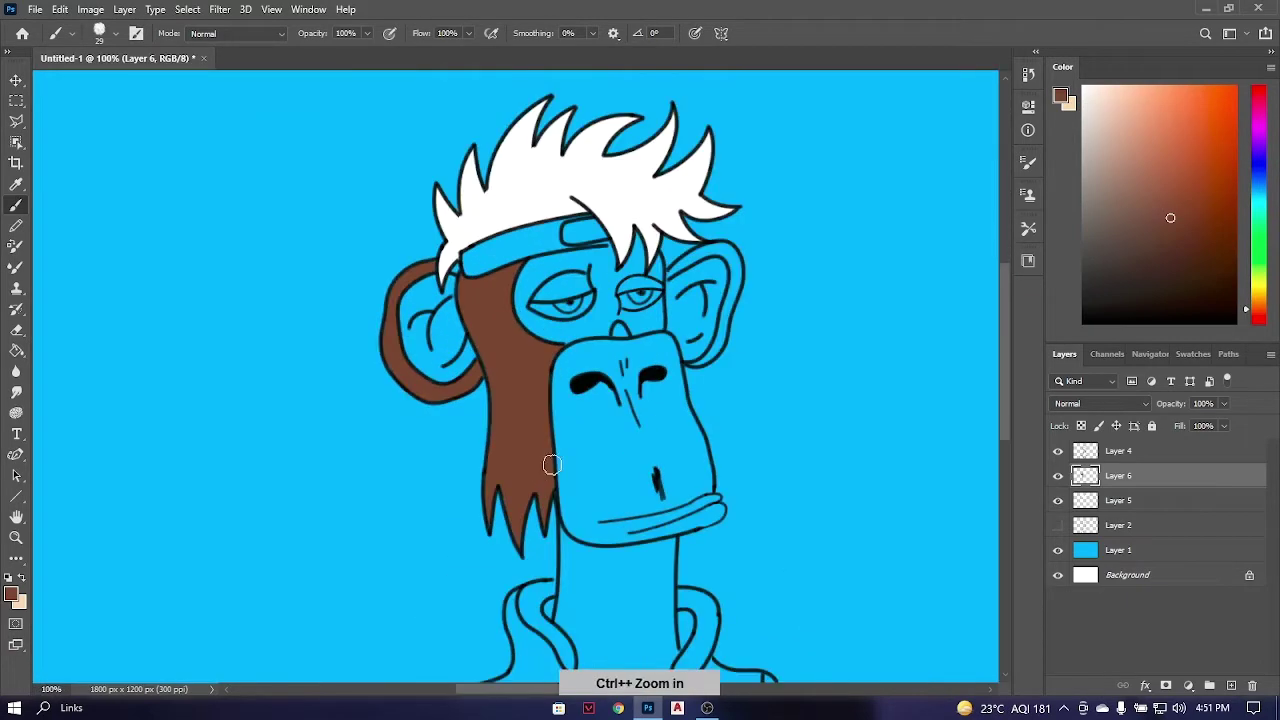
click(90, 9)
click(300, 175)
drag(969, 213, 975, 254)
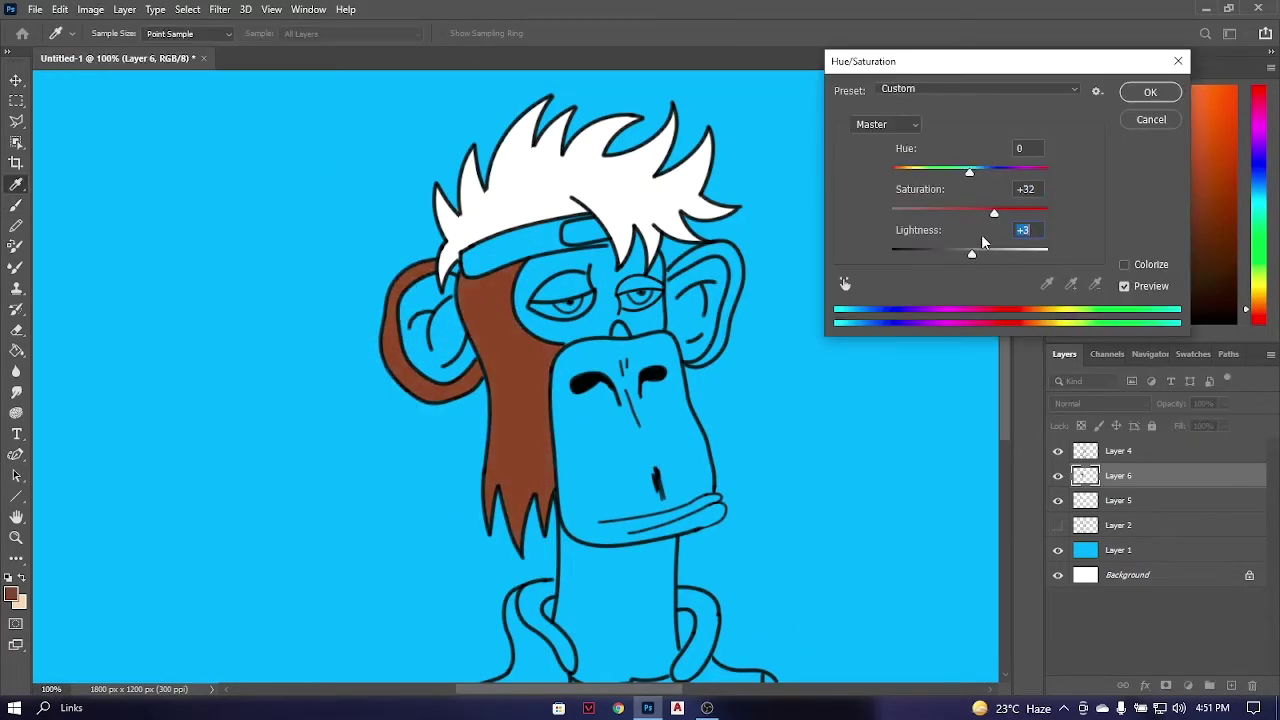
drag(969, 172, 1005, 213)
drag(972, 254, 967, 254)
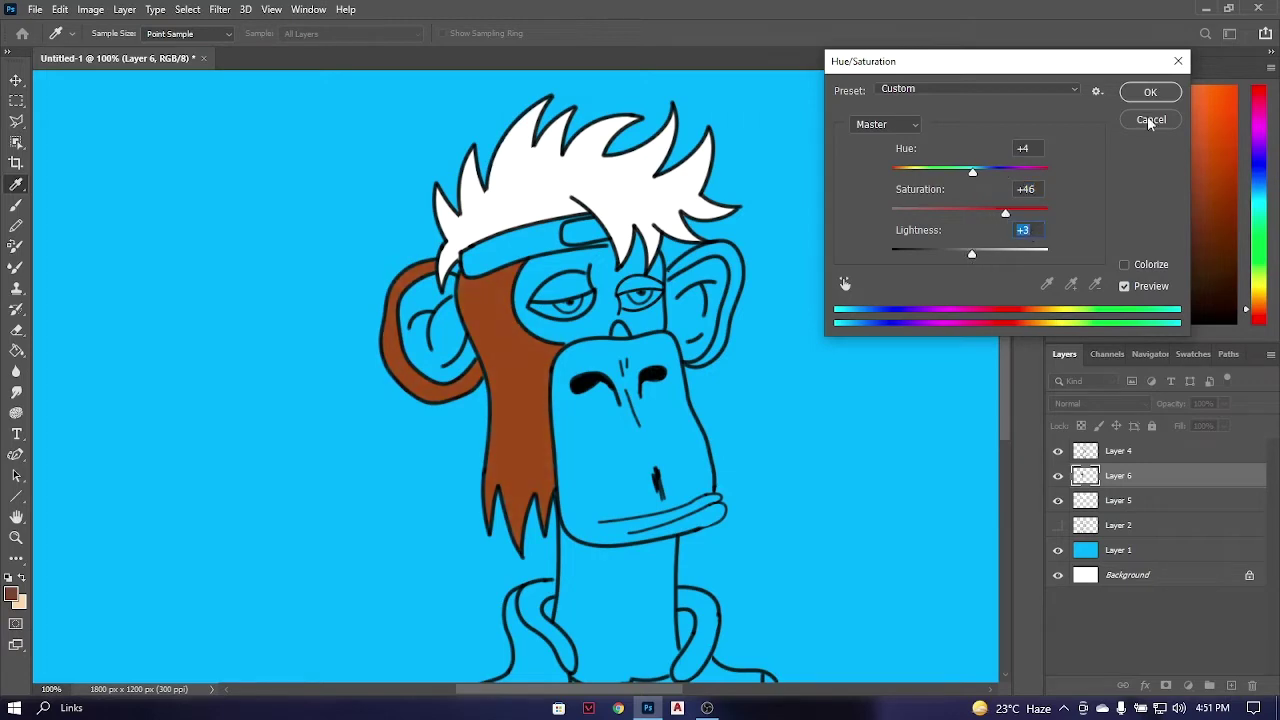
click(1150, 120)
Raise the brown fur layer's saturation to +43 with a Hue/Saturation adjustment.
click(90, 9)
click(300, 175)
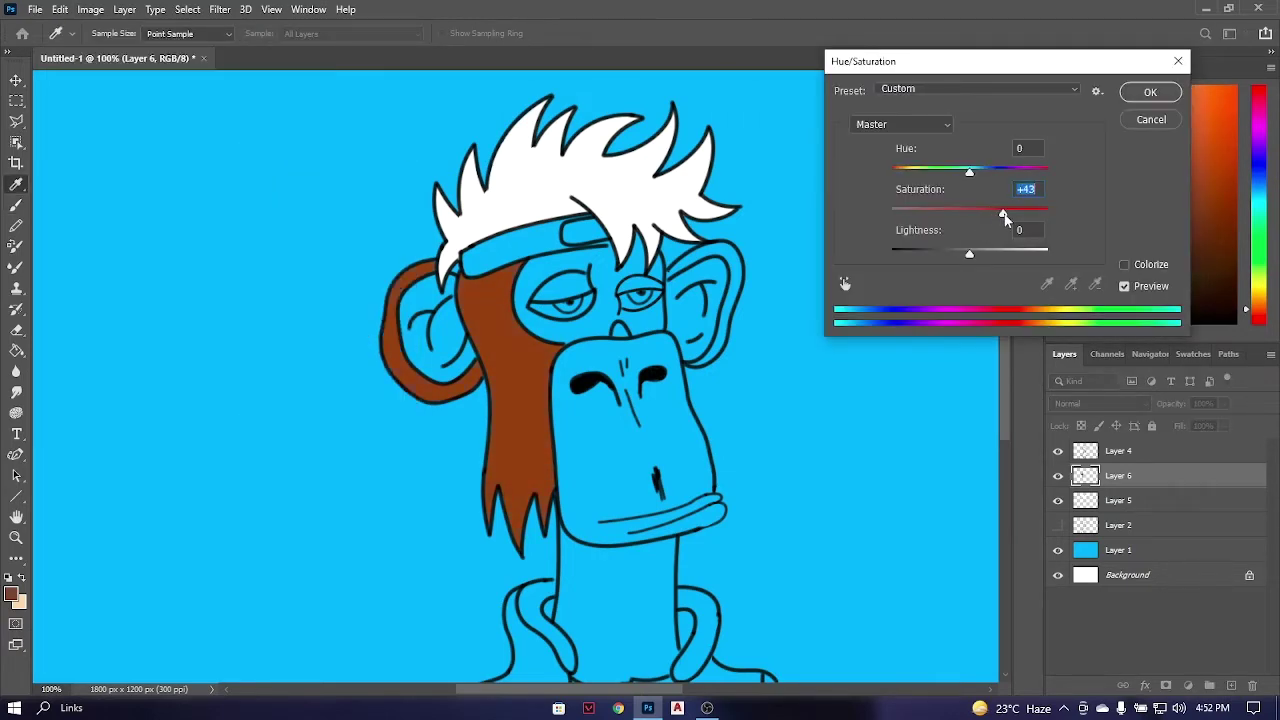
key(Return)
Paint the outer rim of the right ear in the fur's reddish brown.
right_click(580, 386)
key(Escape)
scroll(667, 347, up, 2)
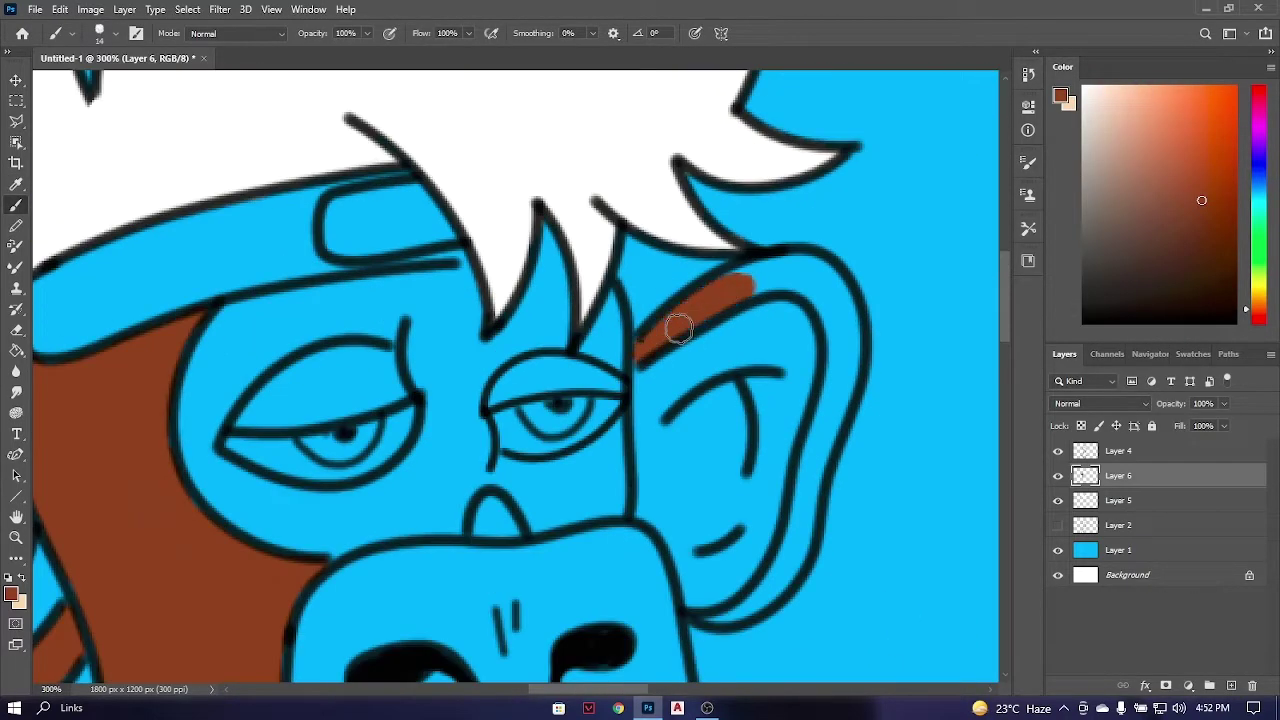
drag(679, 330, 766, 279)
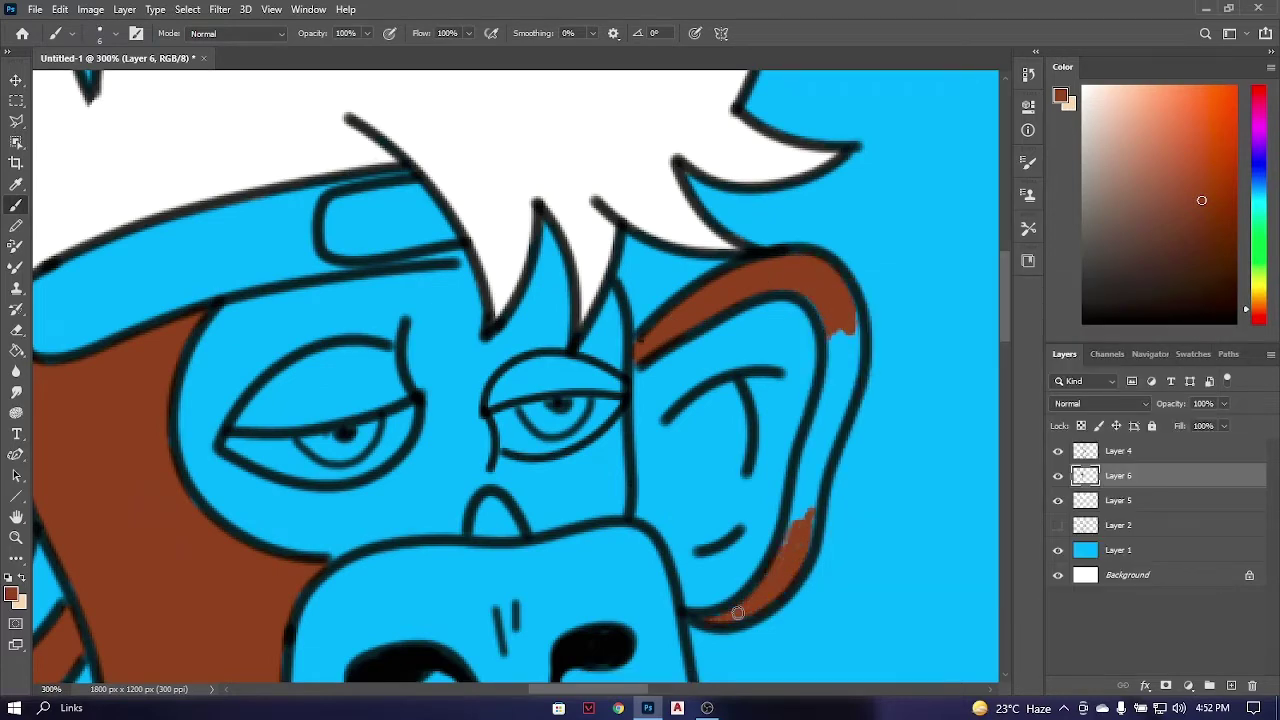
key(ctrl+minus)
Try dark navy strokes on the empty background beside the head.
alt+click(750, 340)
mouse_move(845, 214)
mouse_down()
mouse_move(885, 316)
mouse_move(921, 272)
mouse_move(864, 326)
mouse_up()
key(ctrl+z)
key(ctrl+z)
drag(948, 264, 905, 290)
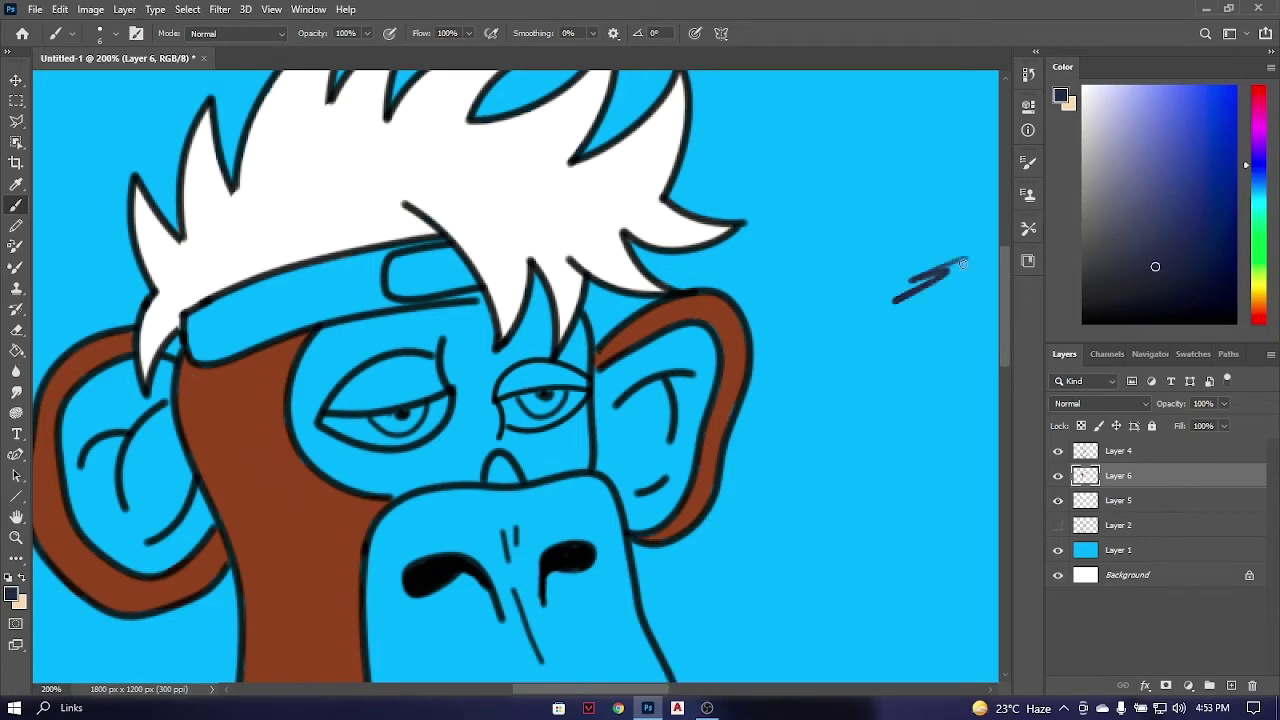
Create a new layer and block in the muzzle's interior with dark navy using a 26 px brush.
key(ctrl+plus)
key(ctrl+shift+alt+n)
key(ctrl+plus)
scroll(390, 300, down, 3)
mouse_move(295, 440)
mouse_down()
mouse_move(390, 283)
mouse_move(320, 370)
mouse_move(290, 450)
mouse_move(463, 340)
mouse_up()
key(ctrl+z)
key(bracketright)
key(bracketright)
key(bracketright)
key(ctrl+minus)
key(ctrl+minus)
key(ctrl+minus)
drag(500, 440, 511, 416)
Set the brush size to 10 px and paint navy up to the muzzle's upper outline.
right_click(503, 419)
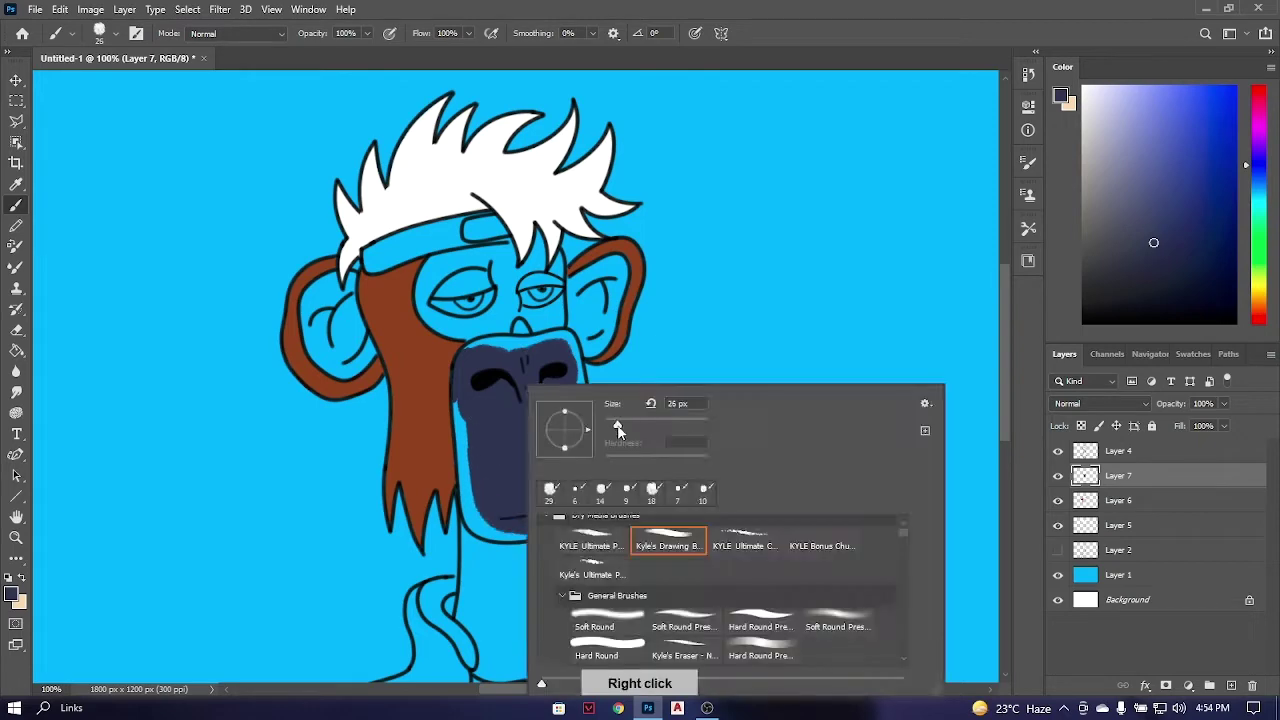
key(Return)
key(ctrl+plus)
key(ctrl+plus)
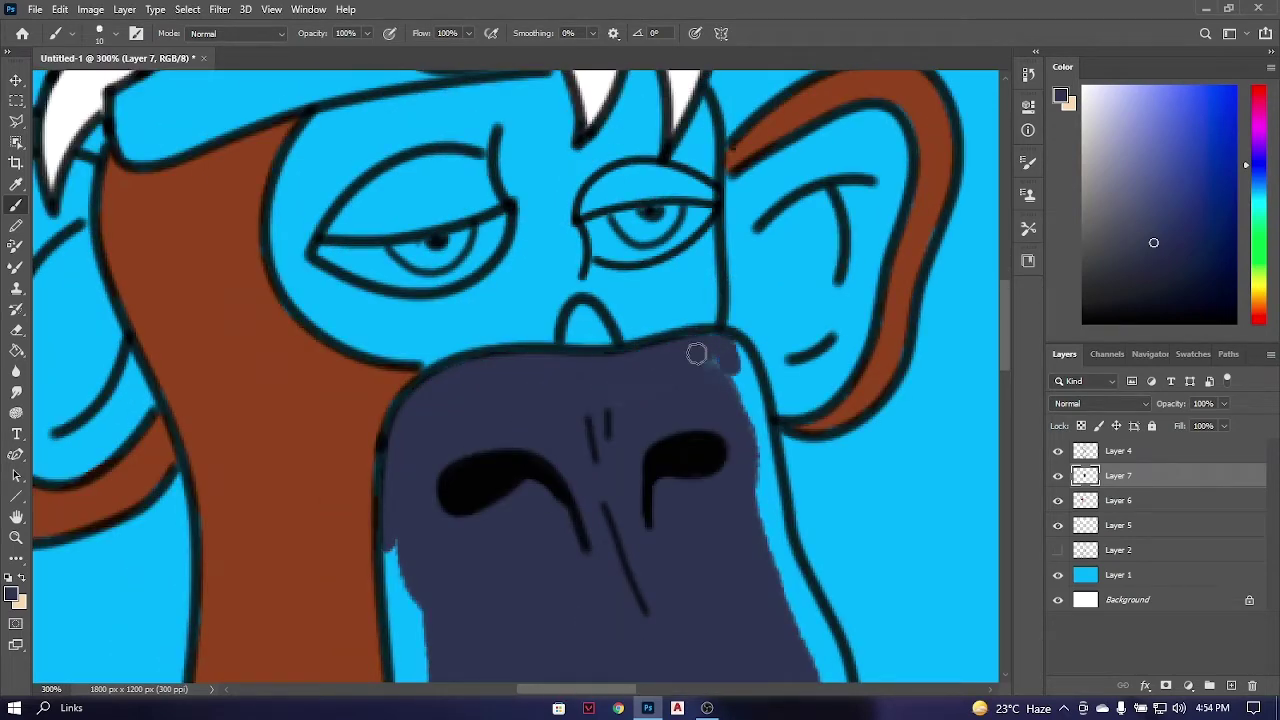
drag(745, 372, 765, 482)
key(ctrl+minus)
key(ctrl+minus)
key(ctrl+plus)
key(ctrl+plus)
Paint navy up to the muzzle's side and bottom outlines, including the protruding lips.
drag(503, 486, 517, 214)
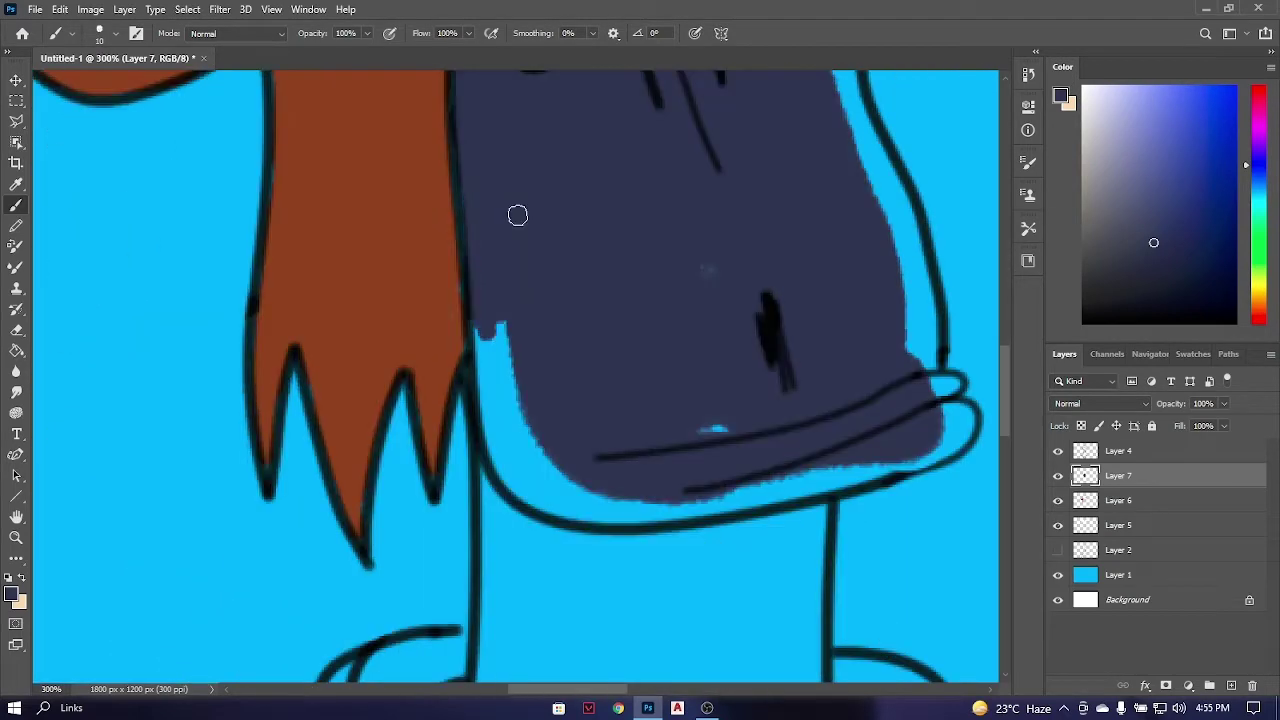
drag(475, 330, 494, 412)
key(ctrl+minus)
key(ctrl+minus)
key(ctrl+plus)
key(ctrl+plus)
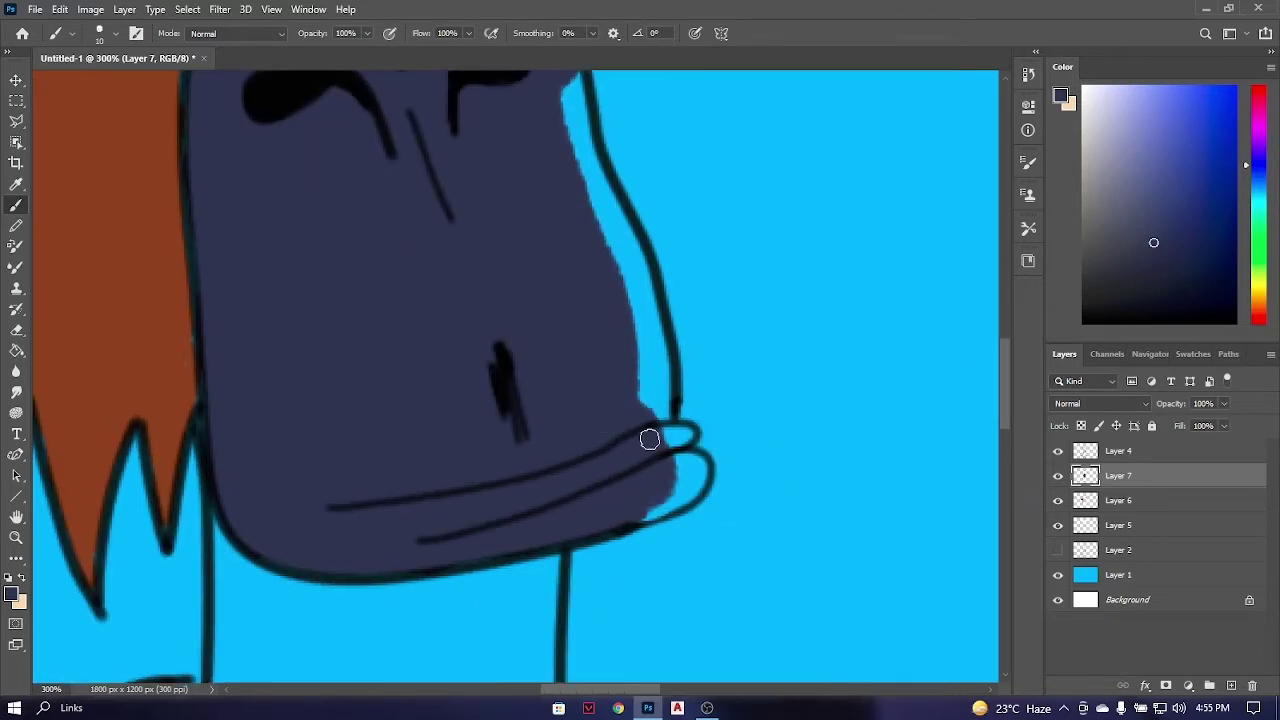
key(ctrl+minus)
key(ctrl+minus)
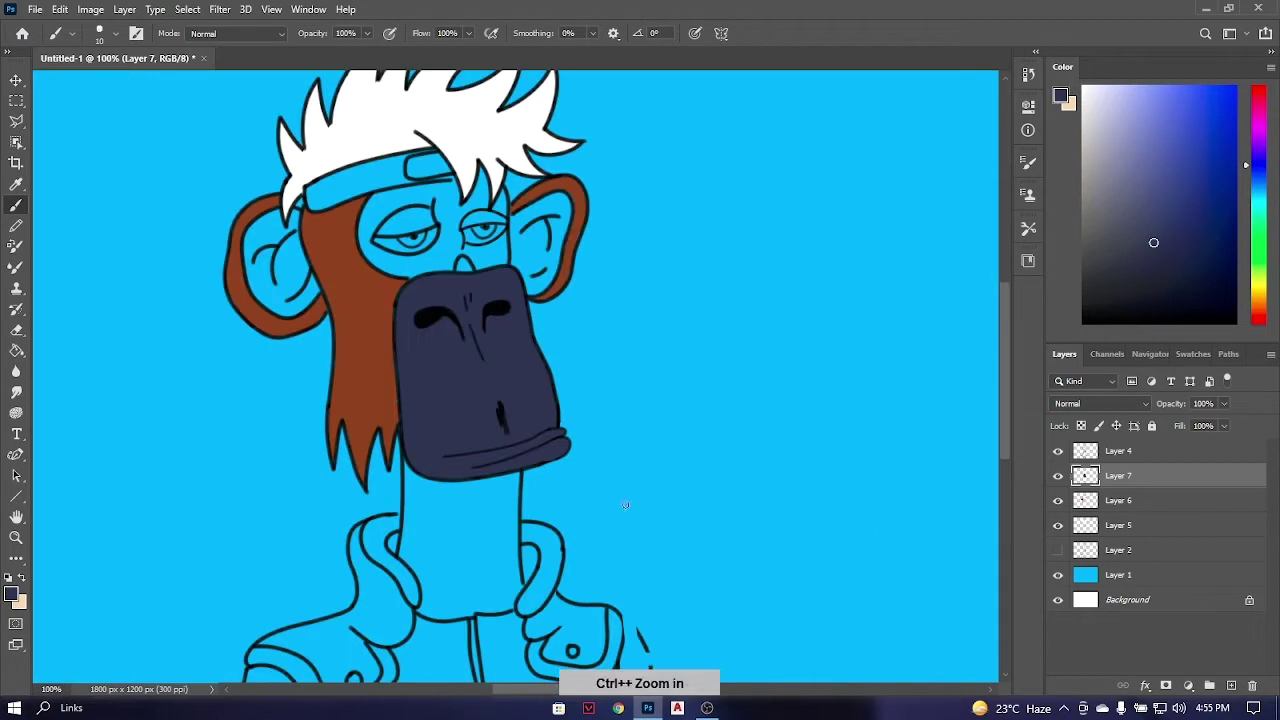
Choose a pale peach skin colour, undoing the test strokes.
key(x)
mouse_move(768, 215)
mouse_down()
mouse_move(752, 231)
mouse_move(757, 188)
mouse_up()
key(ctrl+z)
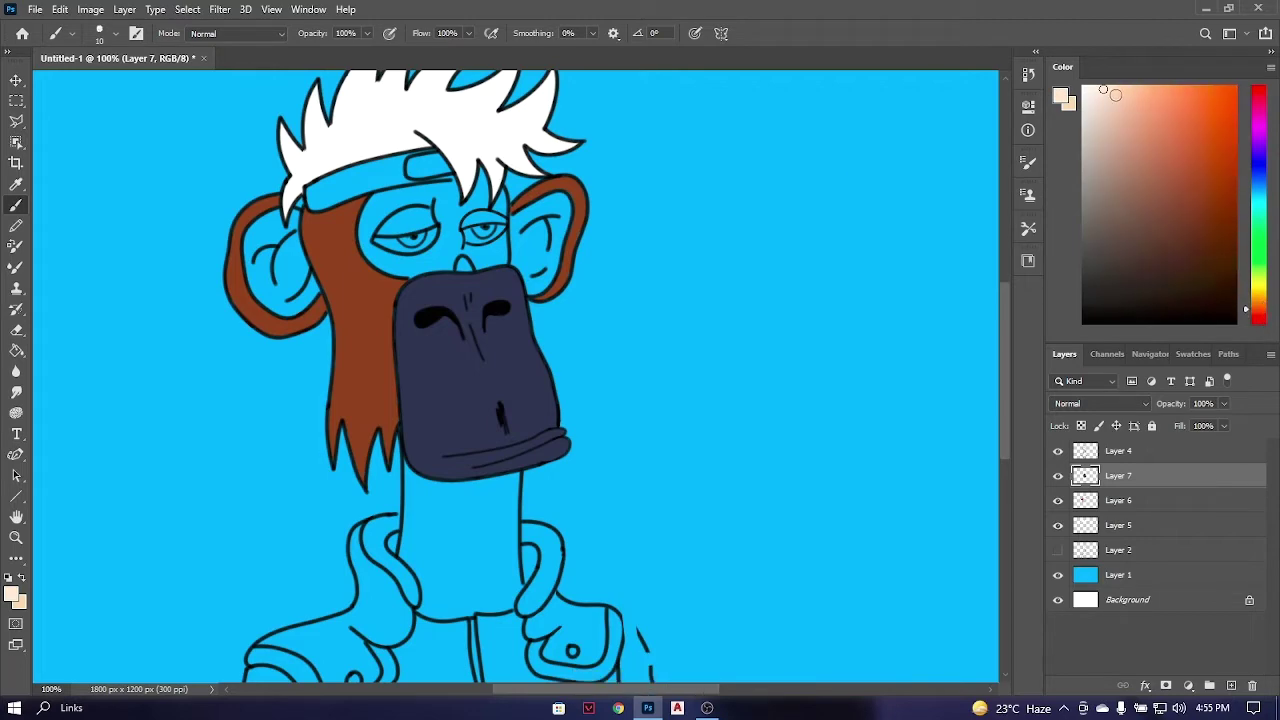
key(ctrl+z)
scroll(531, 434, up, 3)
mouse_move(313, 236)
mouse_down()
mouse_move(294, 262)
mouse_move(460, 280)
mouse_move(270, 315)
mouse_move(428, 251)
mouse_move(300, 229)
mouse_move(252, 352)
mouse_move(280, 223)
mouse_move(294, 247)
mouse_up()
key(ctrl+z)
key(ctrl+z)
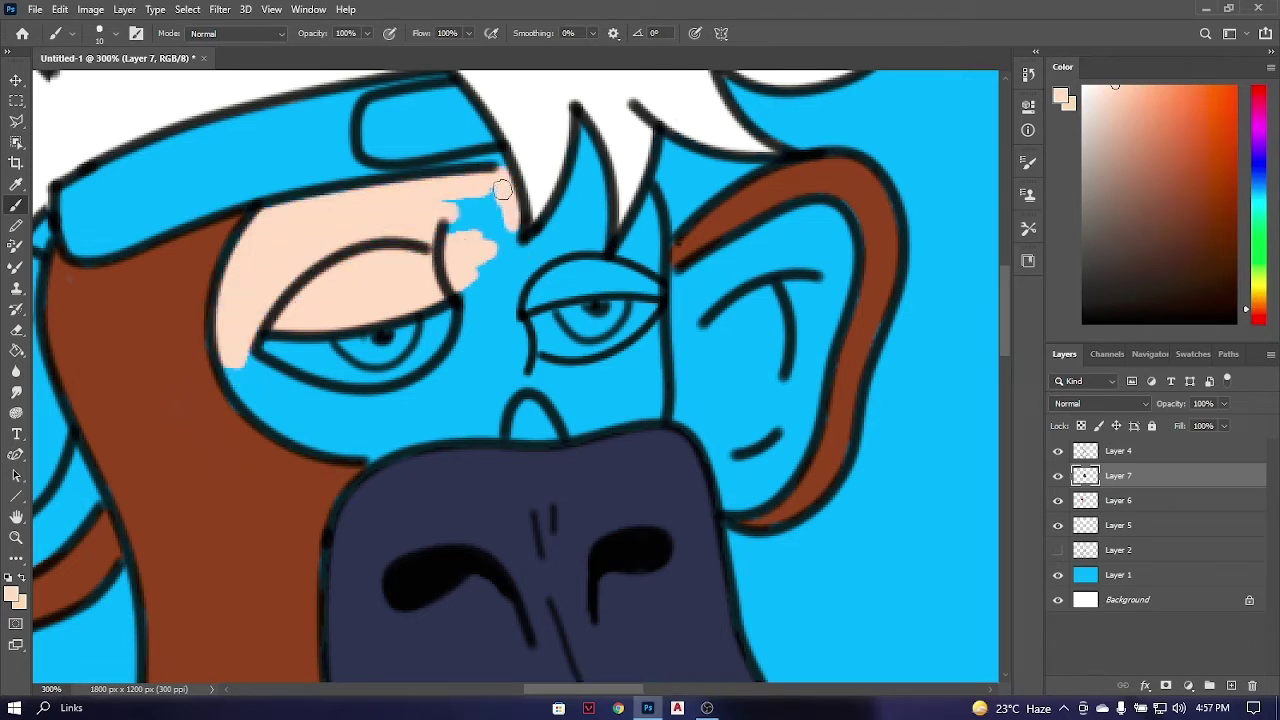
Paint the face around the eyes, the eyelids and the nose bridge pale peach.
drag(502, 190, 487, 251)
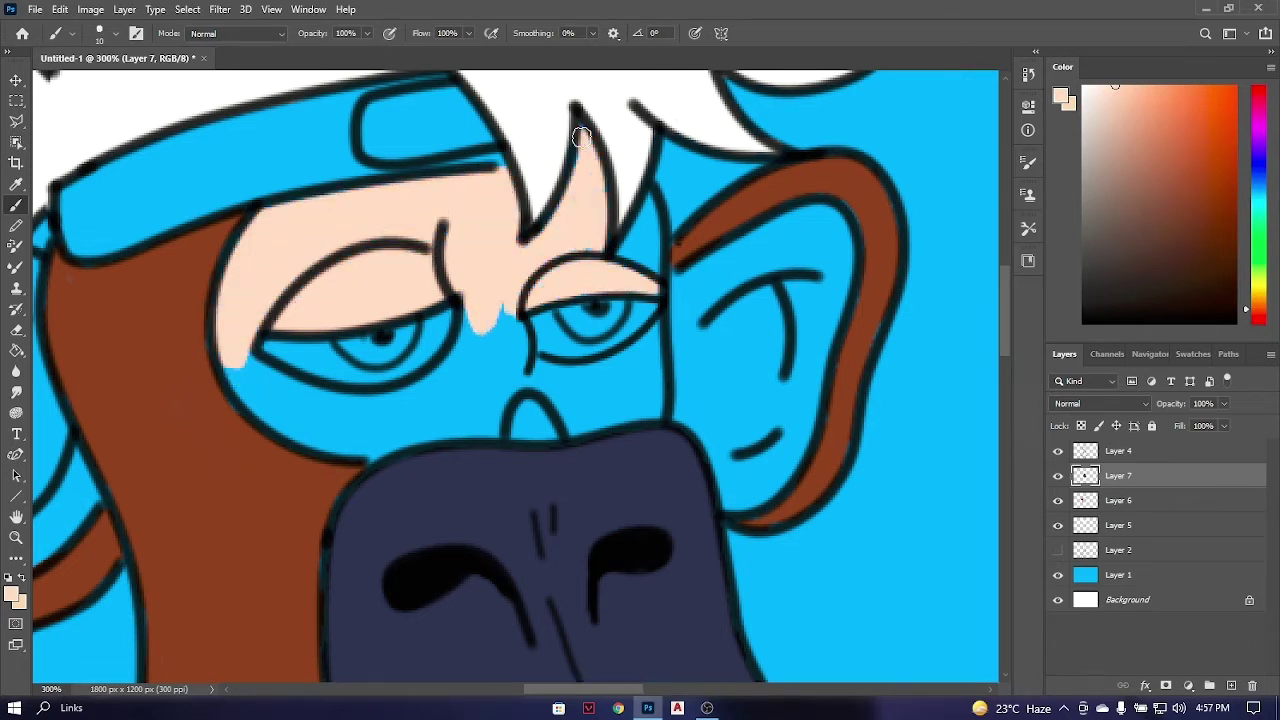
mouse_move(518, 312)
mouse_down()
mouse_move(440, 410)
mouse_move(648, 337)
mouse_up()
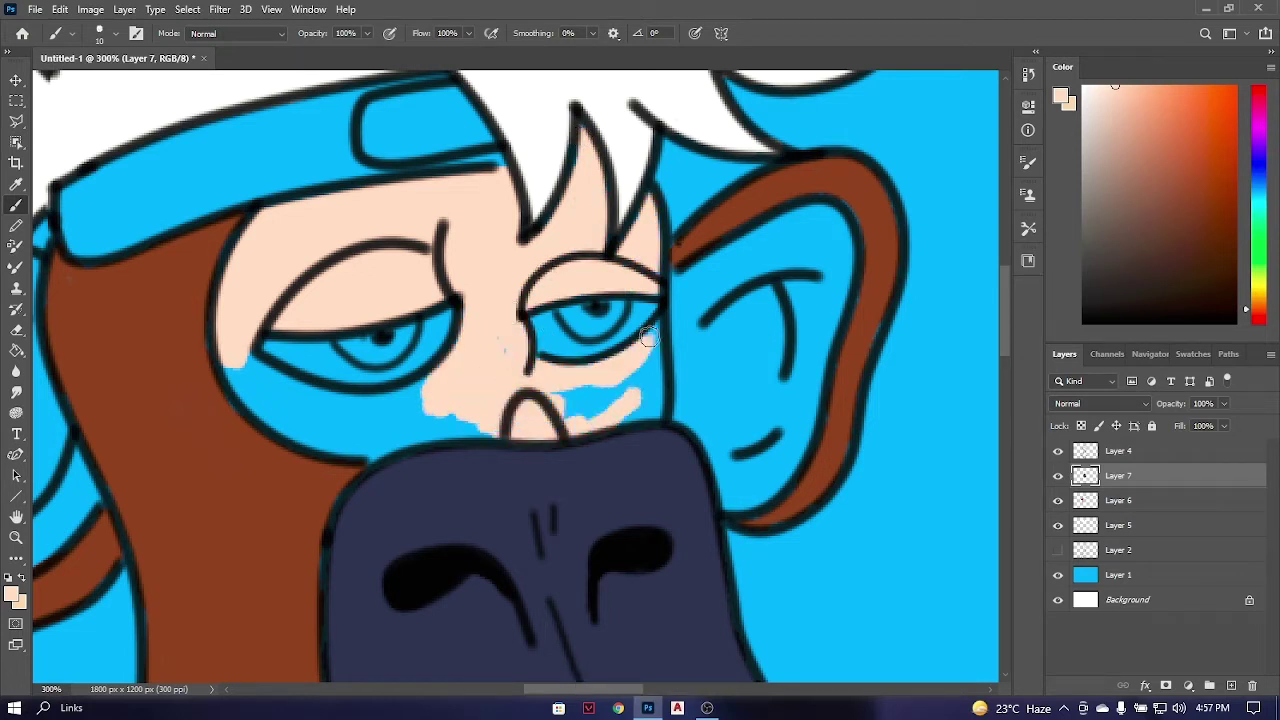
drag(232, 356, 475, 420)
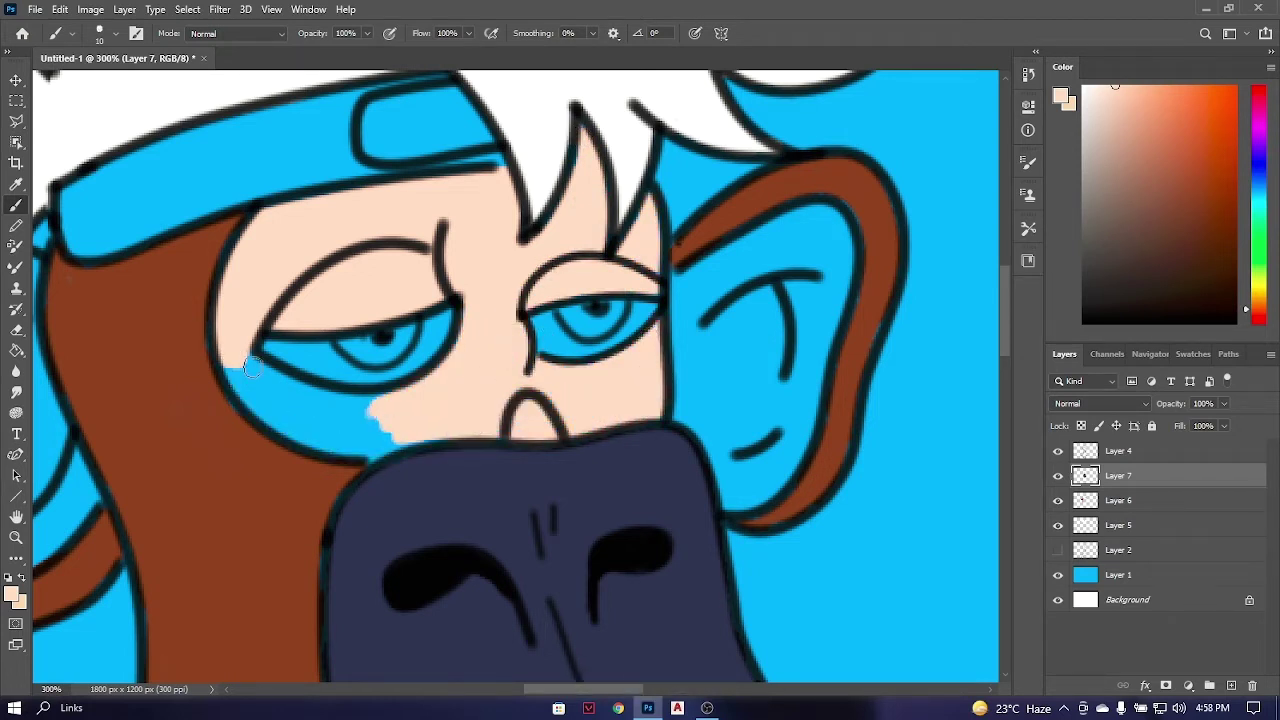
drag(252, 368, 244, 360)
Paint the whites of both eyes on a new layer, using a 4 px brush for the narrow parts.
key(ctrl+plus)
drag(370, 360, 404, 317)
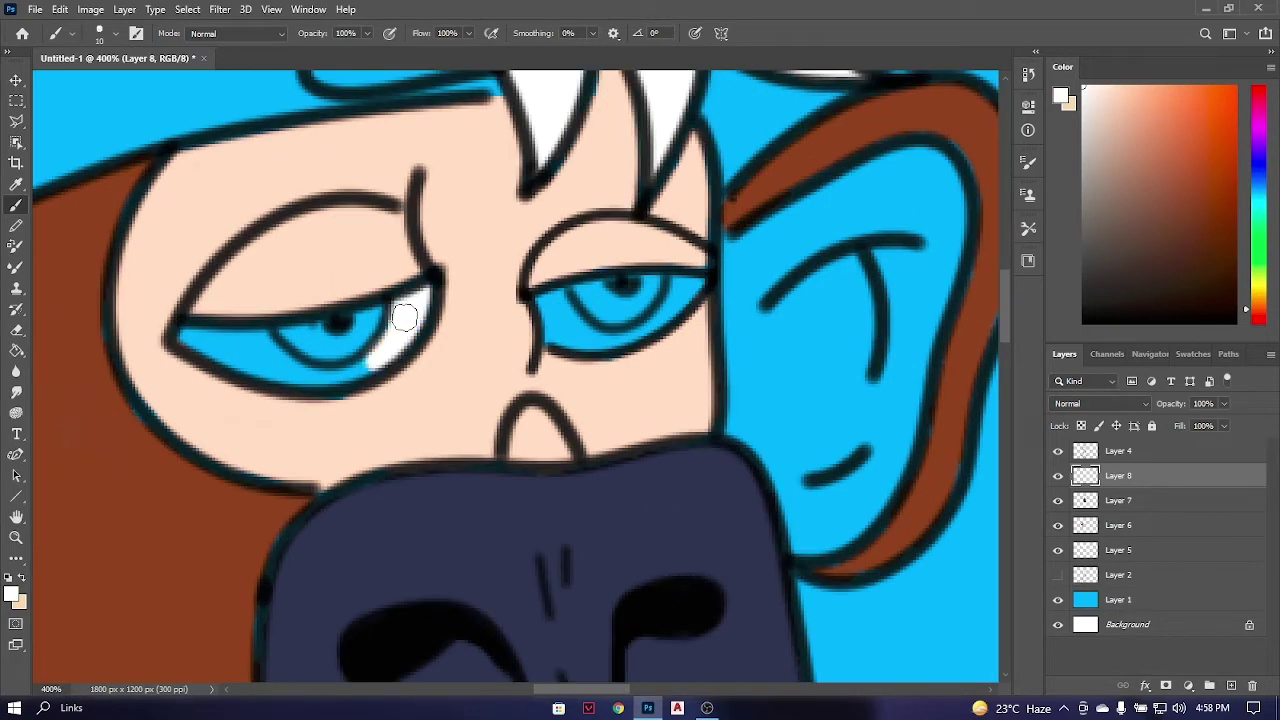
drag(563, 312, 668, 305)
right_click(668, 308)
key(Escape)
drag(600, 346, 636, 338)
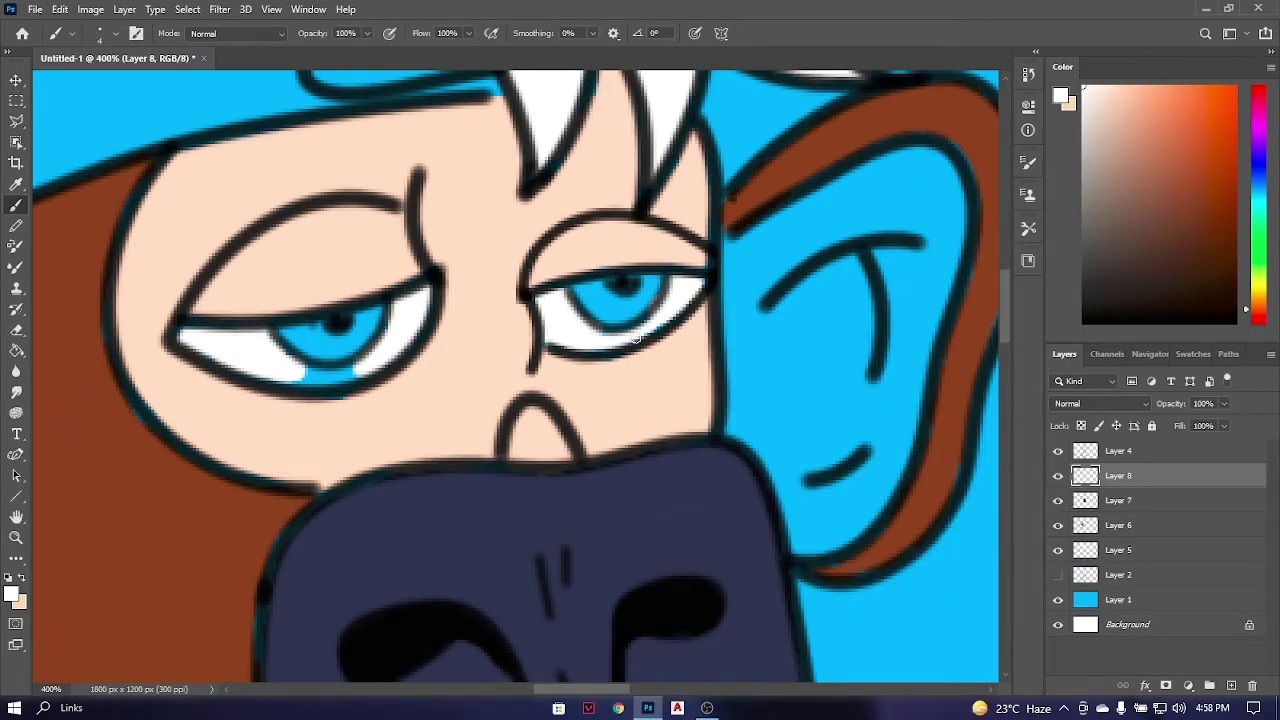
Add a new layer, pick a light green and paint the vest and its collar with a 21 px brush.
key(ctrl+minus)
key(ctrl+minus)
key(ctrl+minus)
key(ctrl+minus)
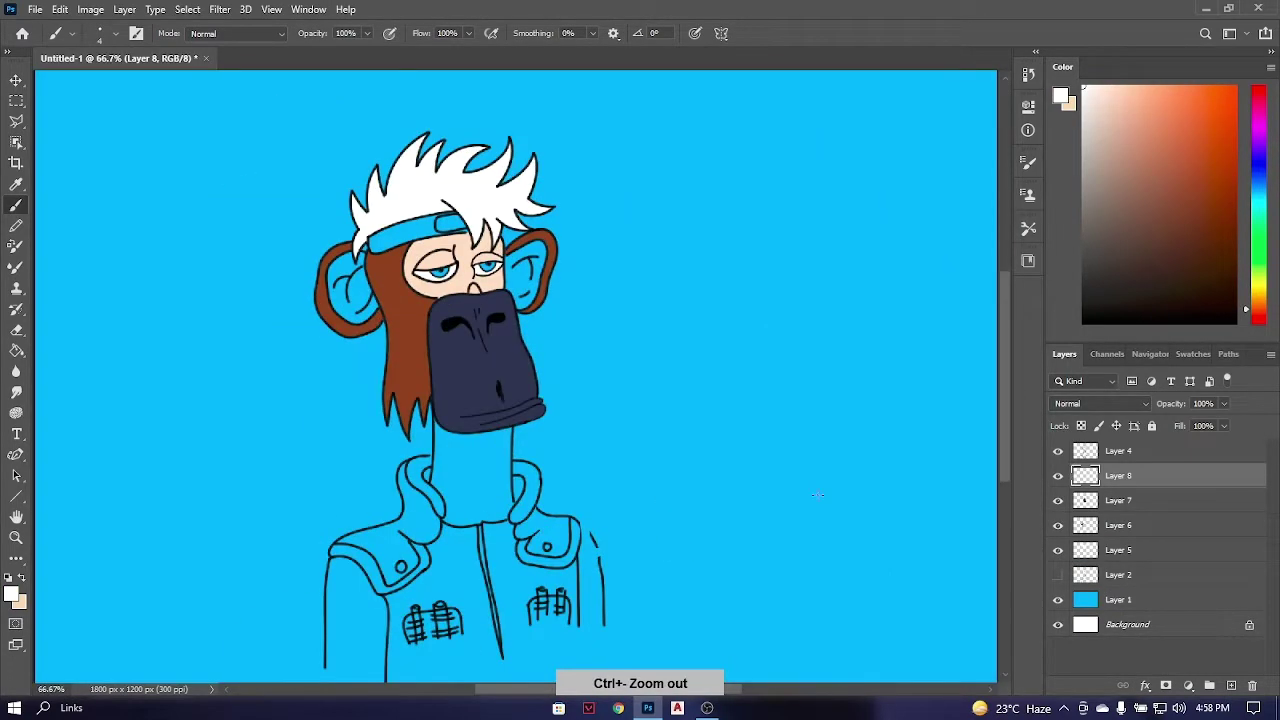
click(1209, 685)
click(1132, 132)
drag(843, 226, 806, 330)
key(ctrl+z)
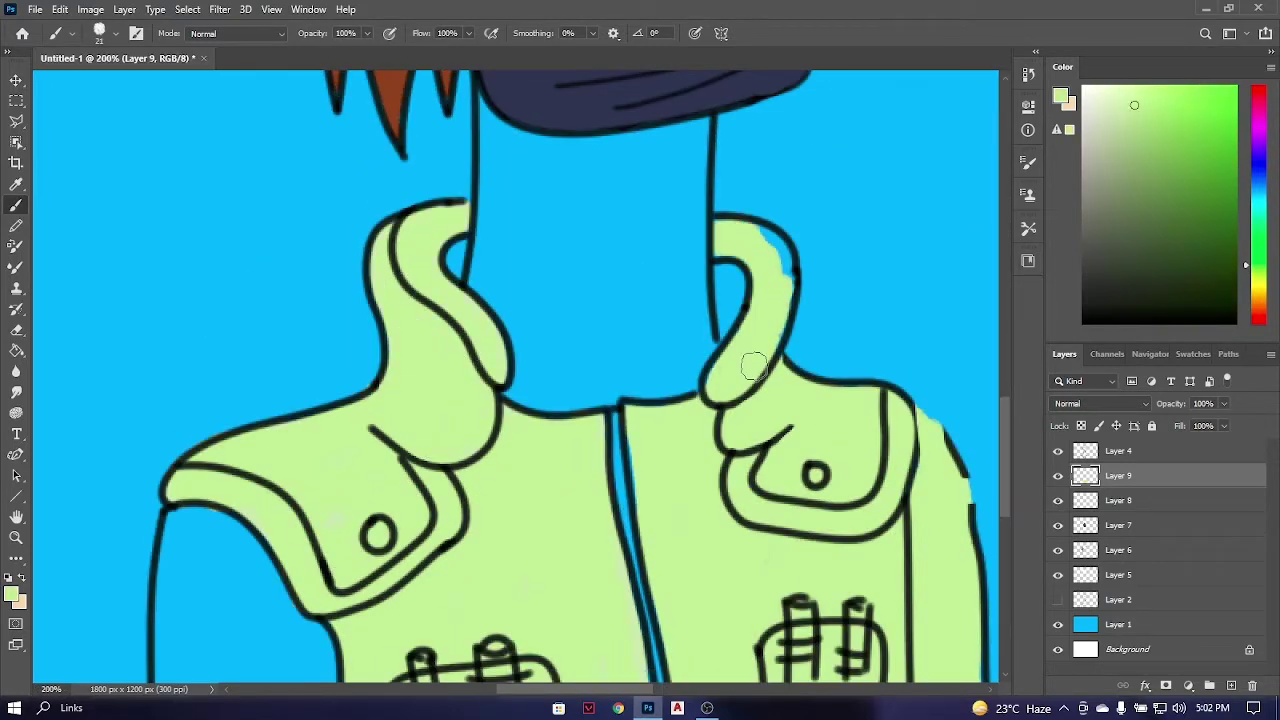
key(ctrl+minus)
key(ctrl+minus)
key(ctrl+plus)
Choose a neutral grey by testing strokes on the empty background and undoing them.
drag(886, 251, 846, 423)
key(ctrl+z)
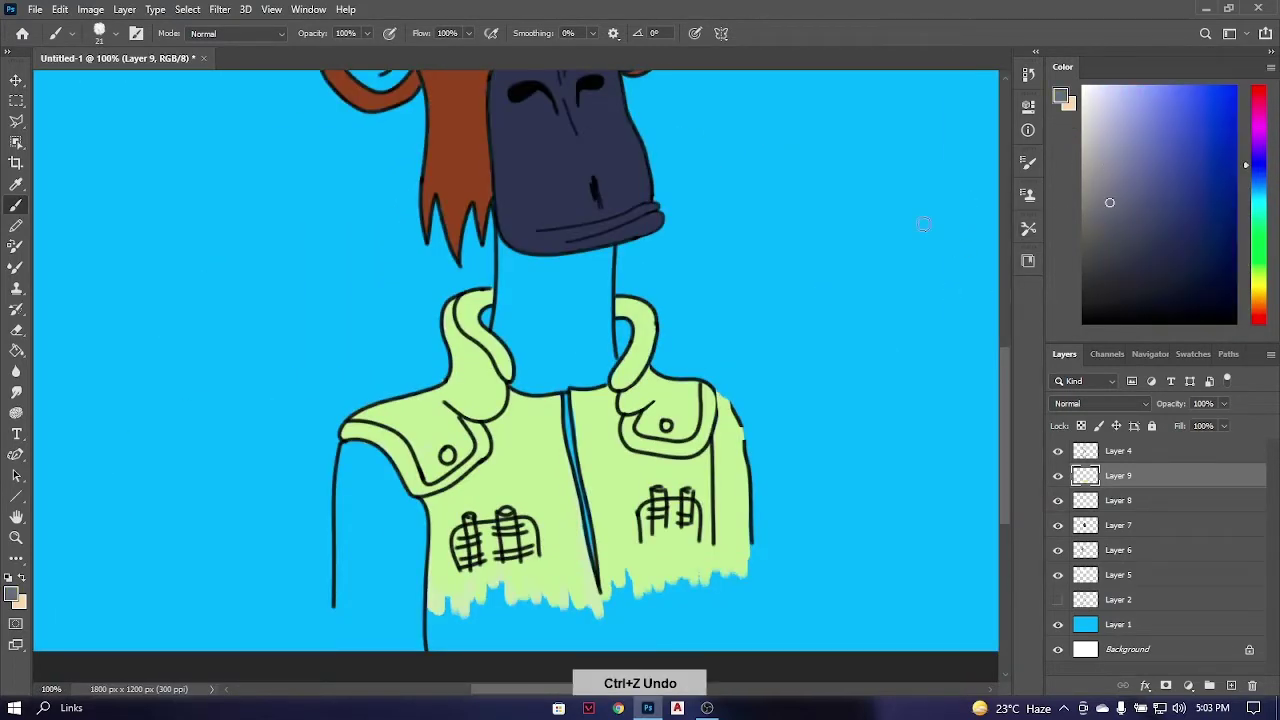
drag(910, 228, 872, 314)
key(ctrl+z)
drag(952, 243, 866, 386)
key(ctrl+z)
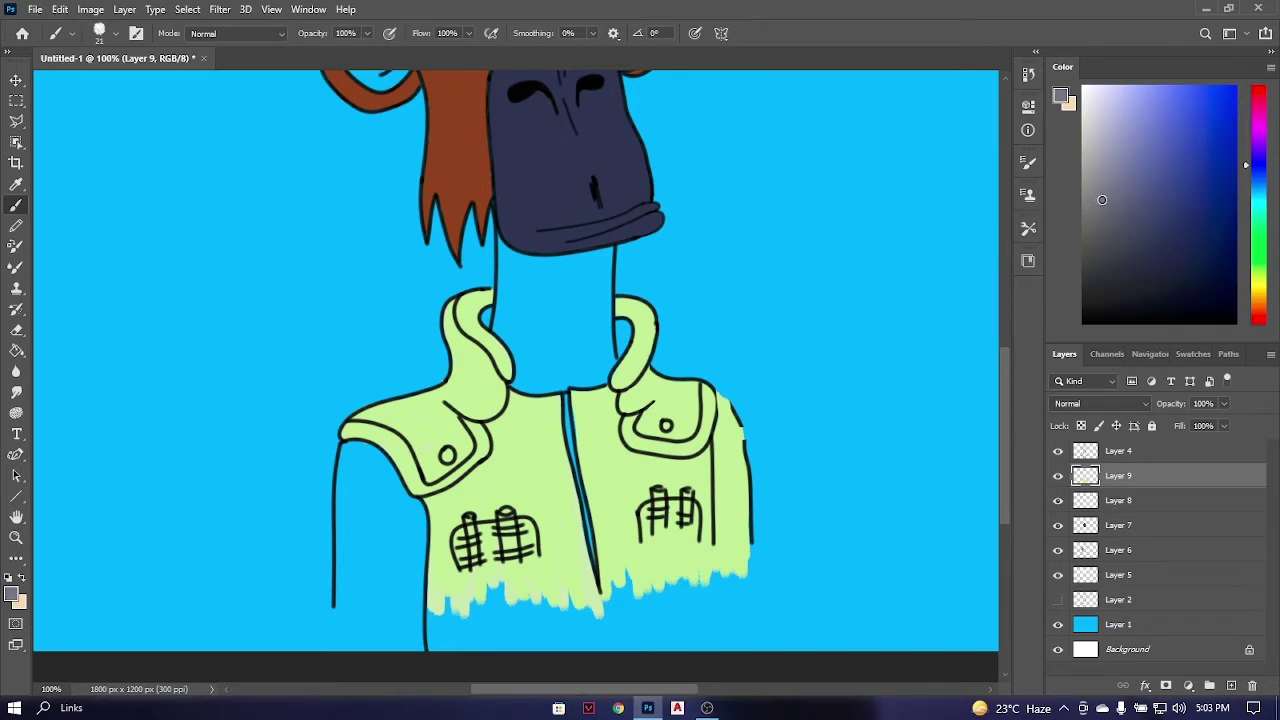
drag(837, 289, 829, 409)
Paint the right sleeve grey over the green, from the shoulder down to the lower edge.
key(ctrl+plus)
mouse_move(380, 330)
mouse_down()
mouse_move(360, 460)
mouse_move(396, 352)
mouse_move(460, 370)
mouse_move(430, 570)
mouse_move(480, 500)
mouse_up()
key(ctrl+minus)
key(ctrl+minus)
key(ctrl+plus)
key(ctrl+plus)
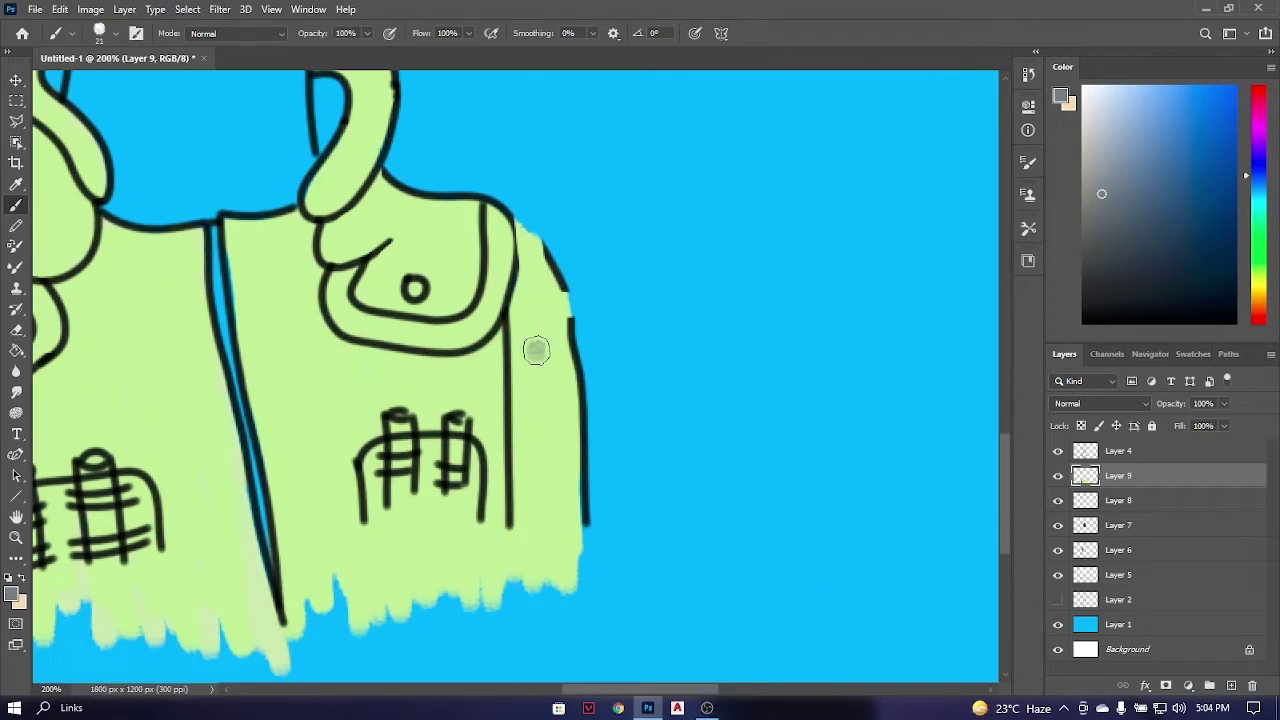
drag(536, 350, 545, 470)
key(ctrl+z)
mouse_move(534, 349)
mouse_down()
mouse_move(540, 560)
mouse_move(533, 253)
mouse_up()
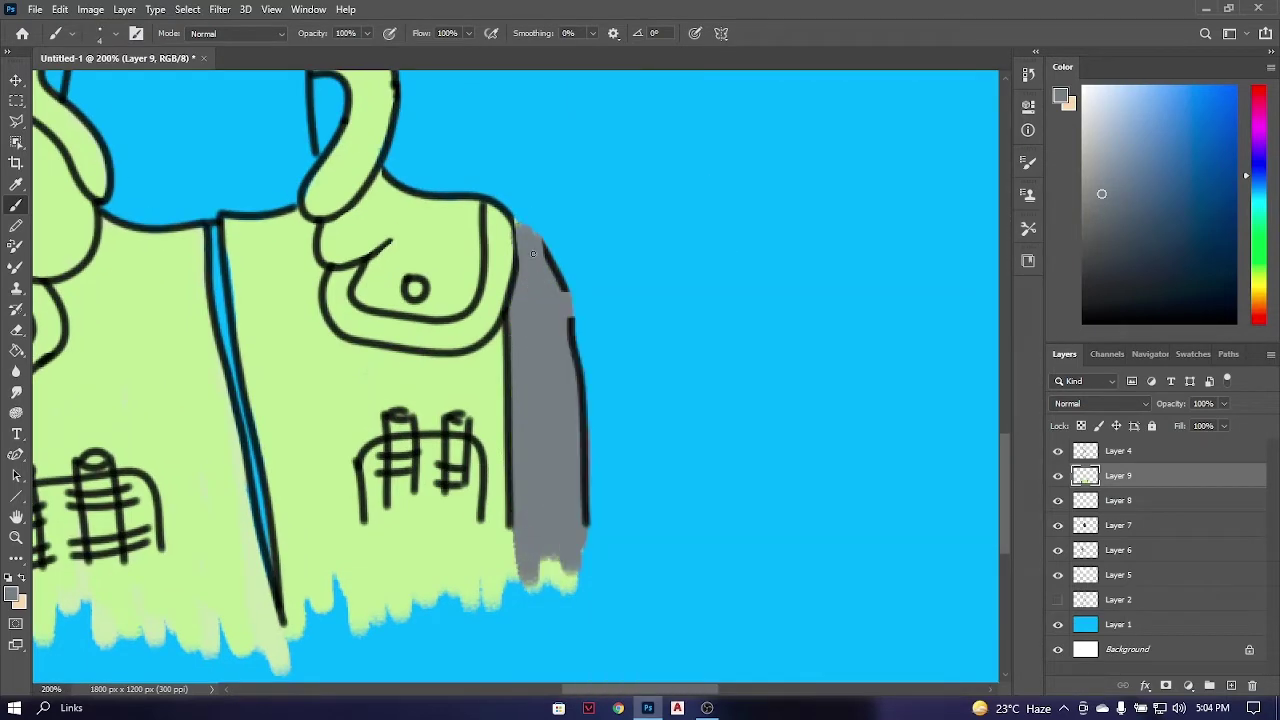
Sample the dark navy and create a new layer for colouring the neck.
key(ctrl+minus)
key(ctrl+minus)
key(ctrl+plus)
alt+click(470, 400)
key(ctrl+shift+alt+n)
key(ctrl+z)
drag(450, 470, 460, 530)
Paint the neck dark navy down to the vest with a 15 px brush and fill the gaps inside the collar black.
key(ctrl+plus)
key(ctrl+plus)
scroll(534, 323, down, 3)
drag(580, 330, 429, 386)
drag(340, 300, 429, 386)
mouse_move(450, 290)
mouse_down()
mouse_move(500, 385)
mouse_move(654, 297)
mouse_move(614, 349)
mouse_move(357, 551)
mouse_move(480, 620)
mouse_up()
scroll(630, 285, down, 2)
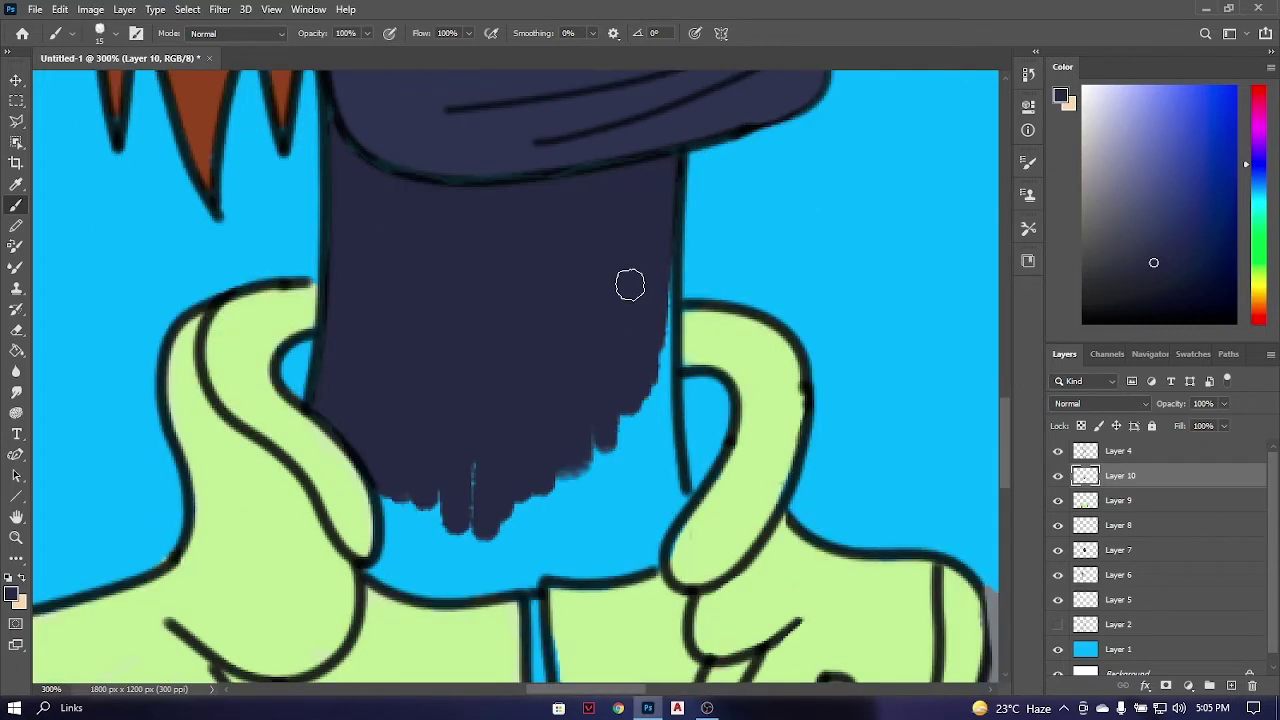
mouse_move(630, 285)
mouse_down()
mouse_move(380, 569)
mouse_move(541, 564)
mouse_up()
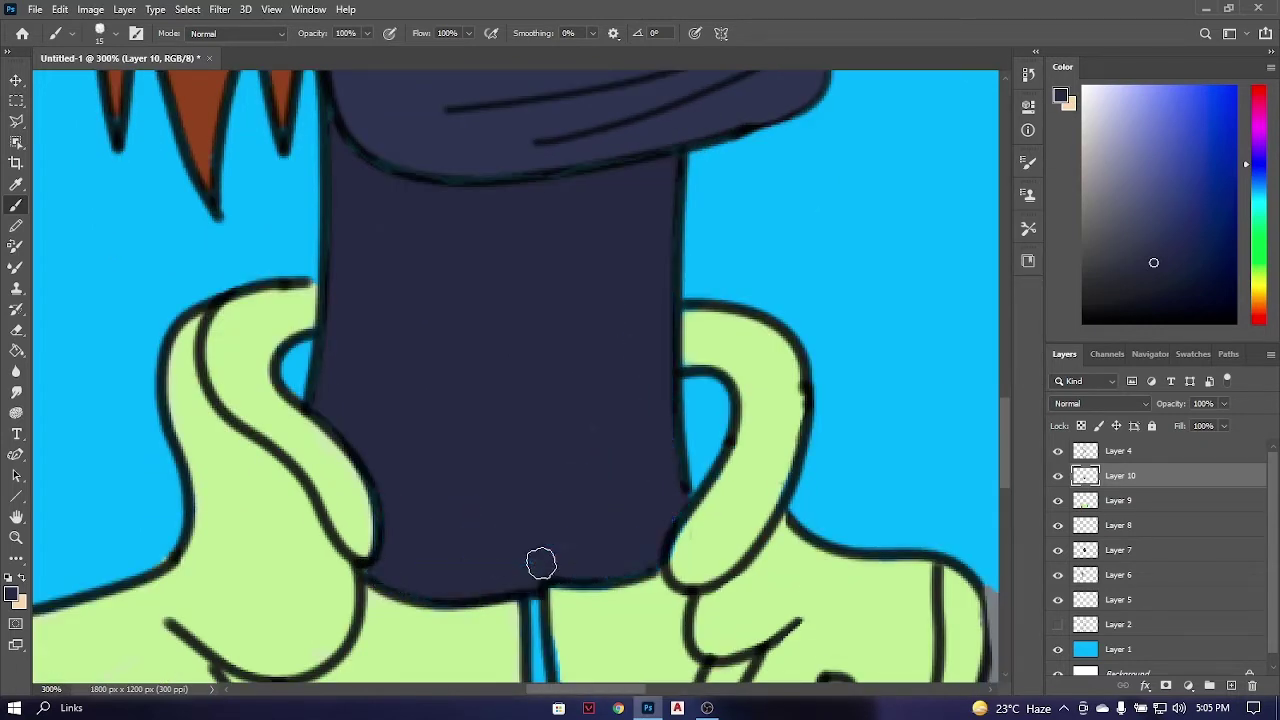
key(ctrl+z)
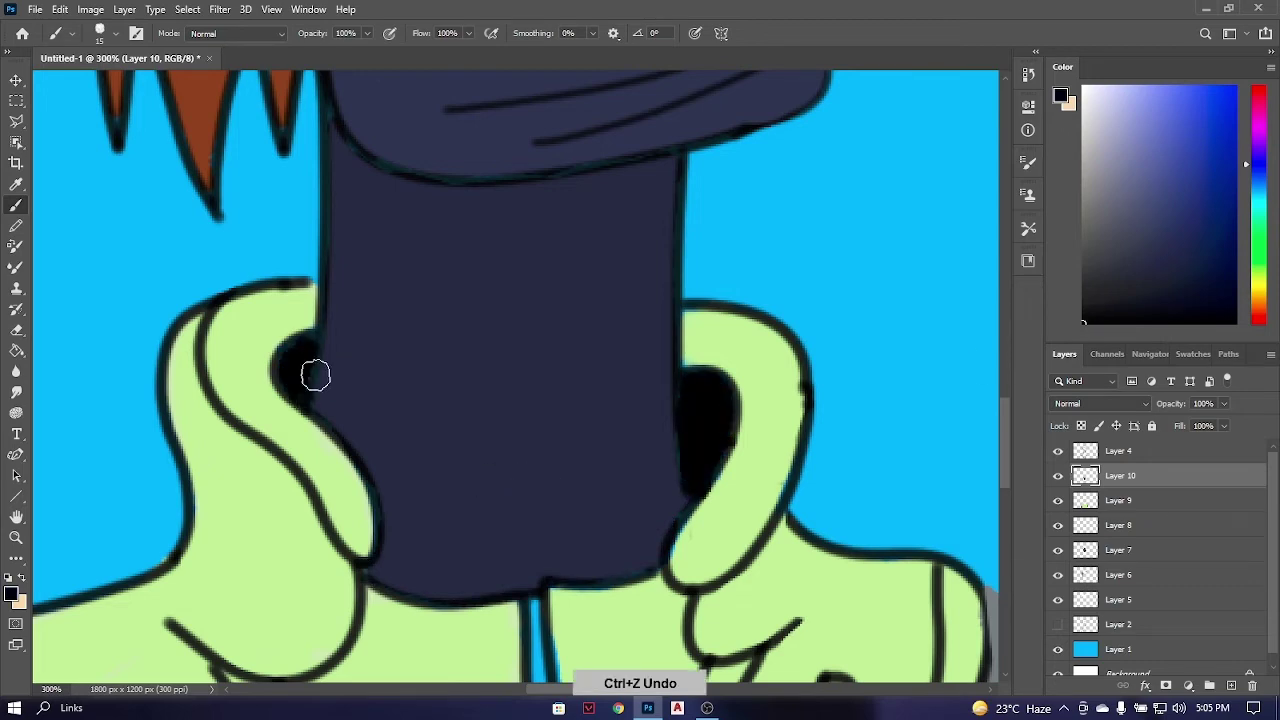
Paint the narrow zip strip between the two halves of the vest white with a 4 px brush.
key(ctrl+minus)
key(ctrl+minus)
key(ctrl+plus)
key(ctrl+plus)
key(x)
drag(504, 350, 497, 316)
scroll(497, 316, down, 2)
drag(527, 408, 505, 300)
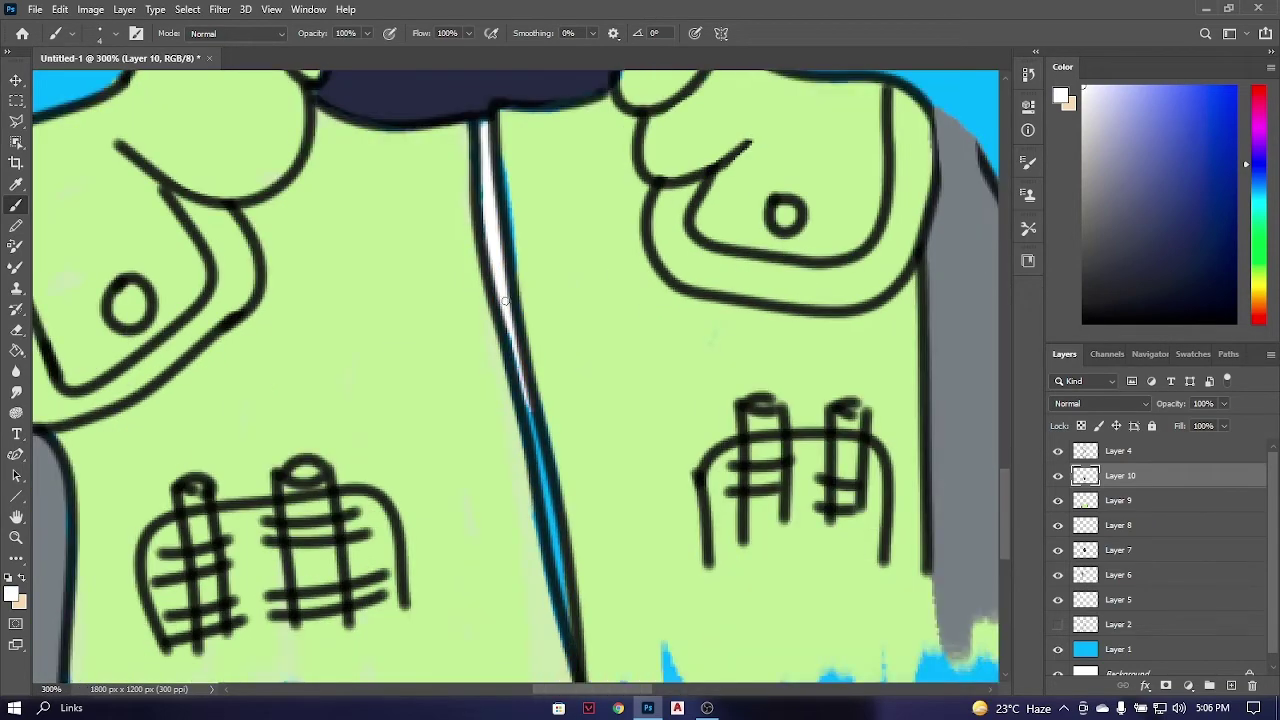
key(ctrl+minus)
key(ctrl+minus)
key(ctrl+minus)
key(ctrl+minus)
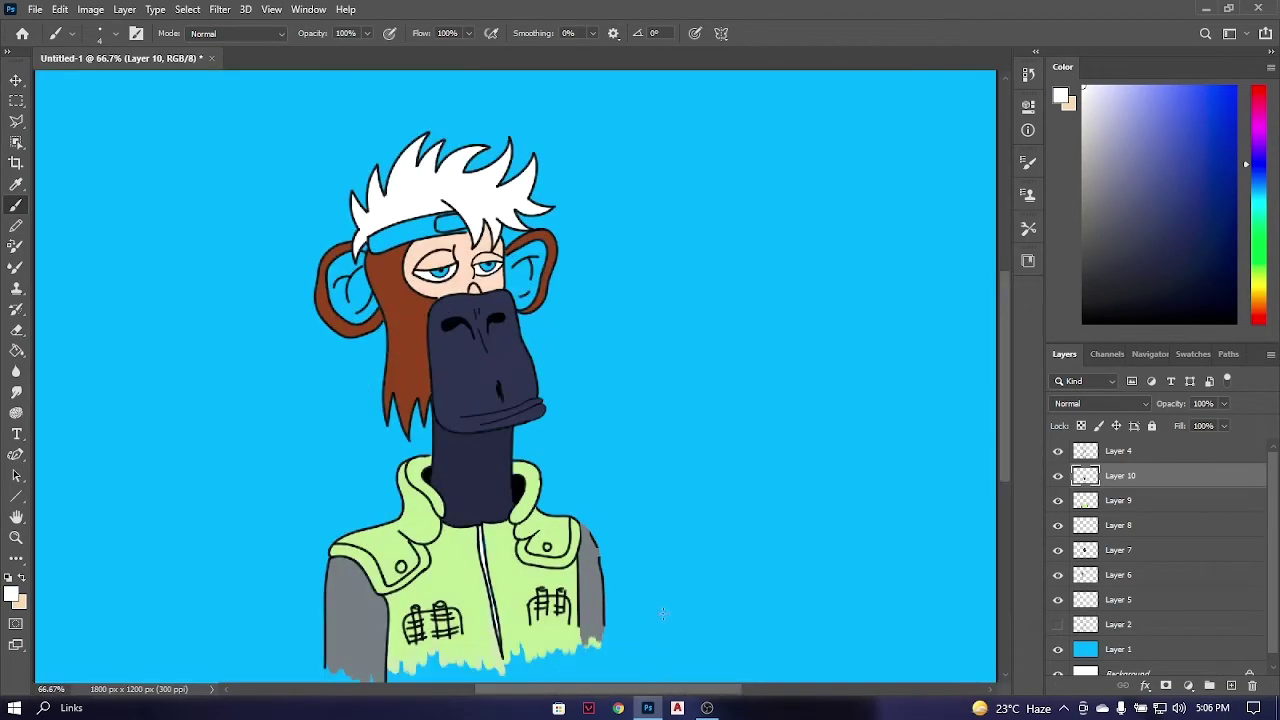
click(1070, 552)
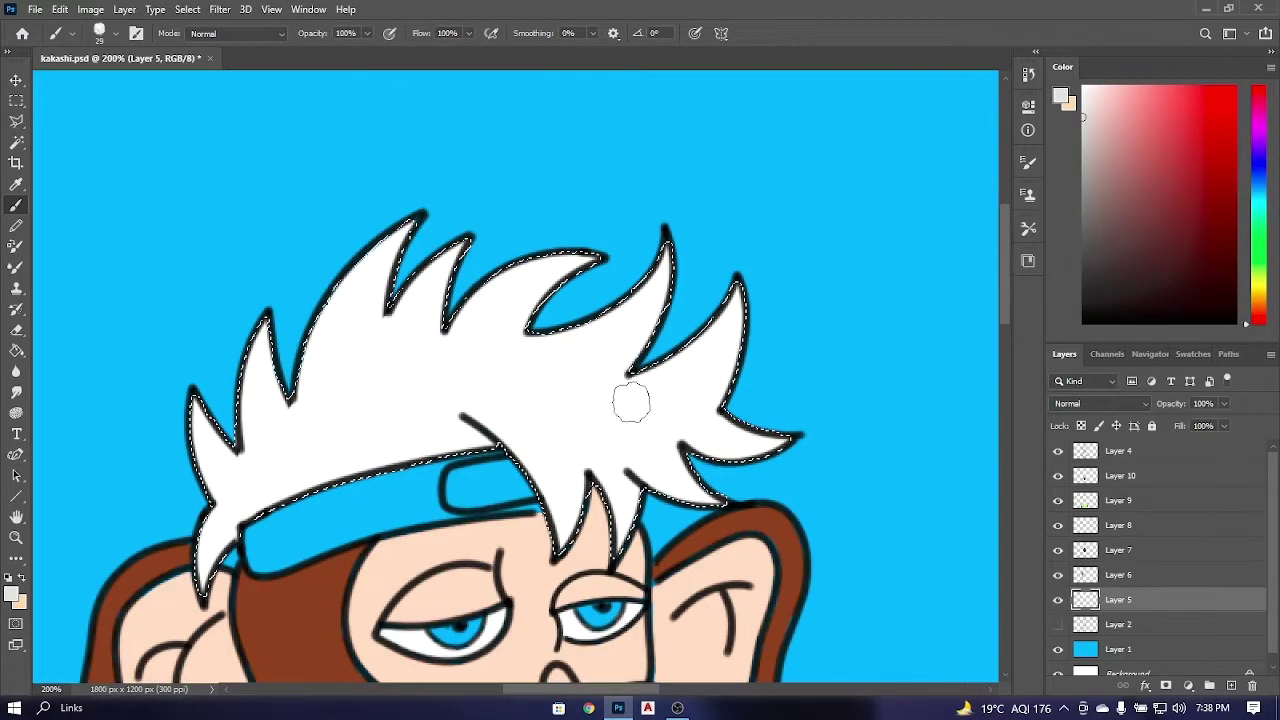
Brush light grey shading onto the selected hair's upper spikes on Layer 5 and set the brush smoothing to 15%.
drag(640, 175, 585, 300)
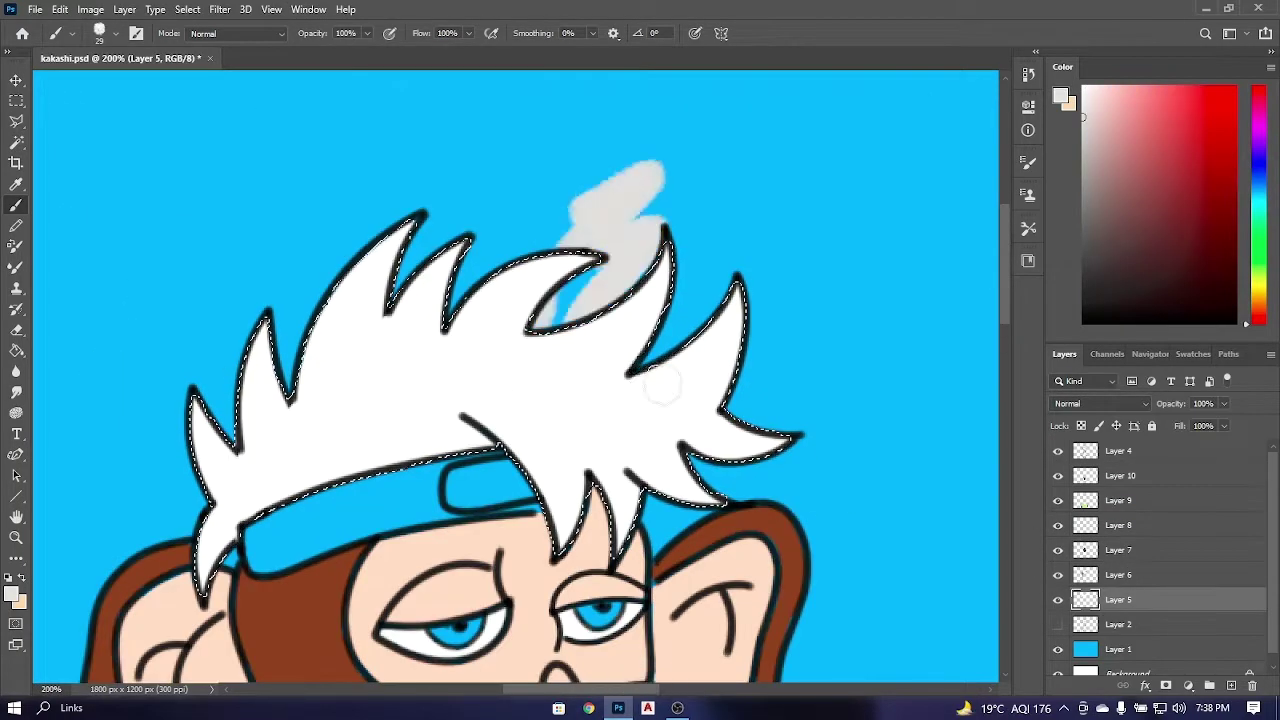
key(ctrl+z)
mouse_move(390, 360)
mouse_down()
mouse_move(357, 300)
mouse_move(445, 320)
mouse_up()
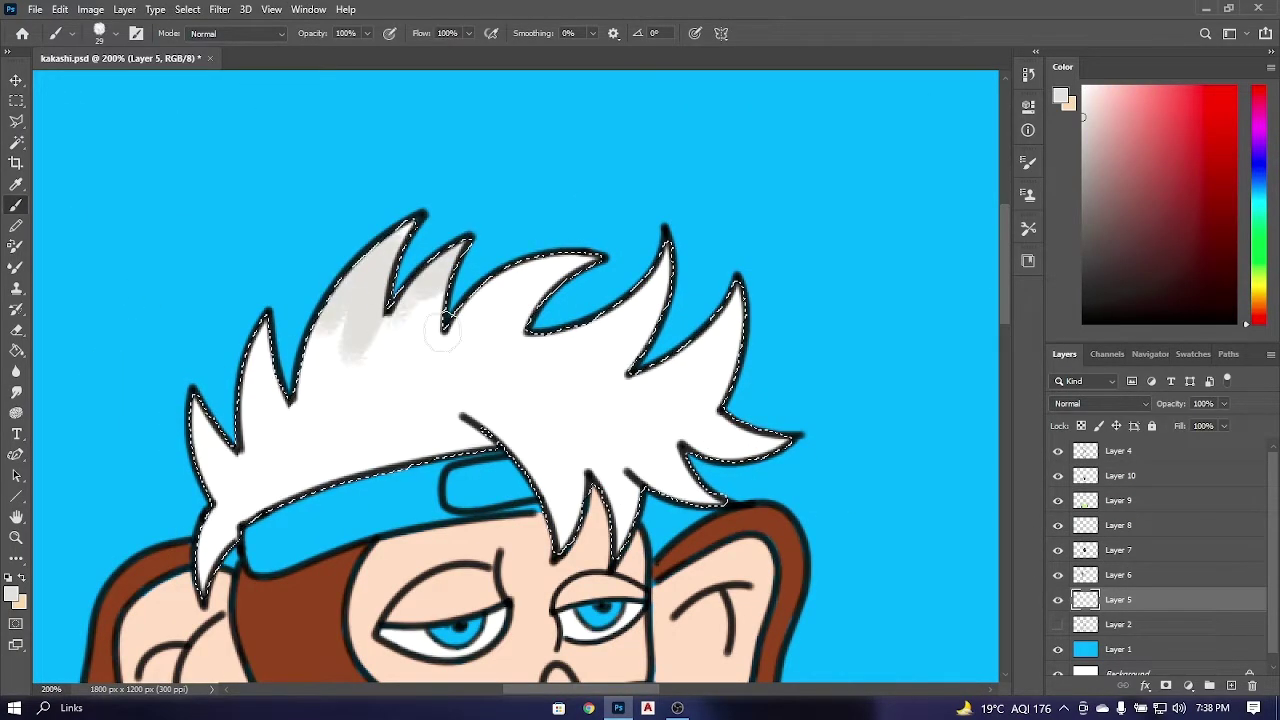
drag(598, 262, 470, 340)
click(584, 33)
drag(500, 300, 440, 380)
key(ctrl+plus)
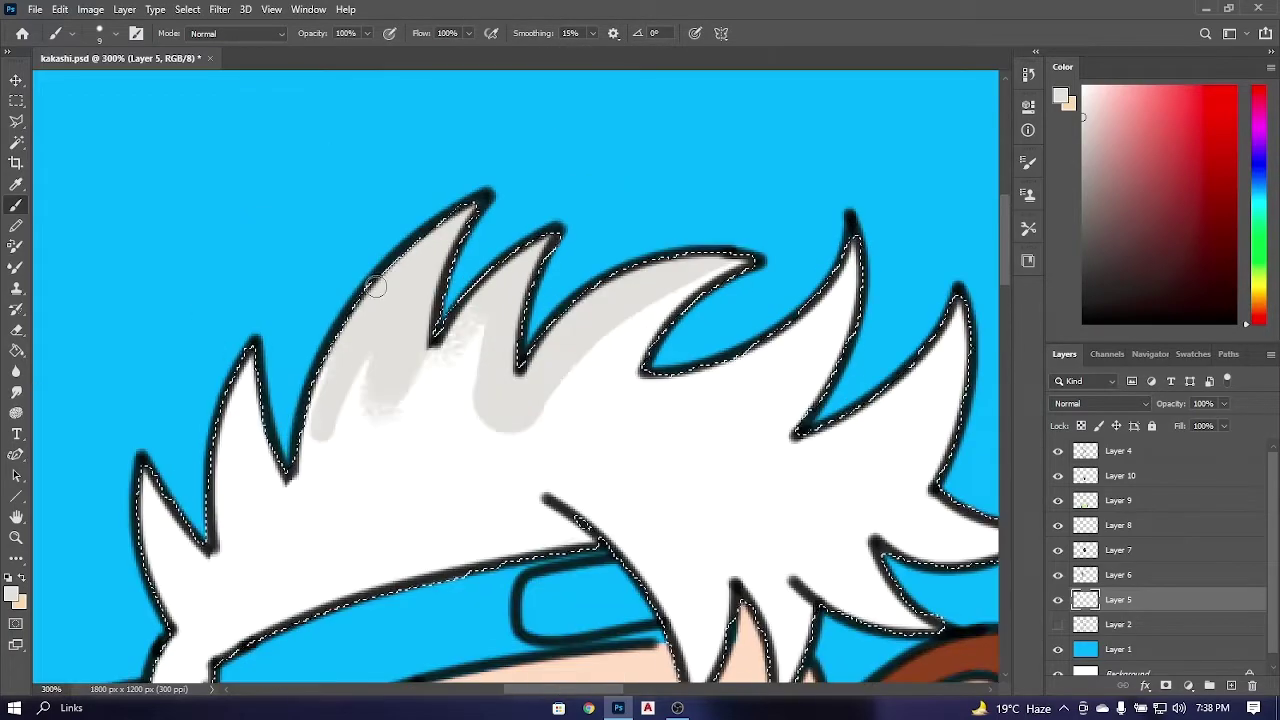
Extend the light grey shading over the left hair spikes with a 9 px brush and trim its inner edges with white.
mouse_move(375, 287)
mouse_down()
mouse_move(215, 505)
mouse_move(360, 390)
mouse_move(335, 485)
mouse_move(404, 367)
mouse_up()
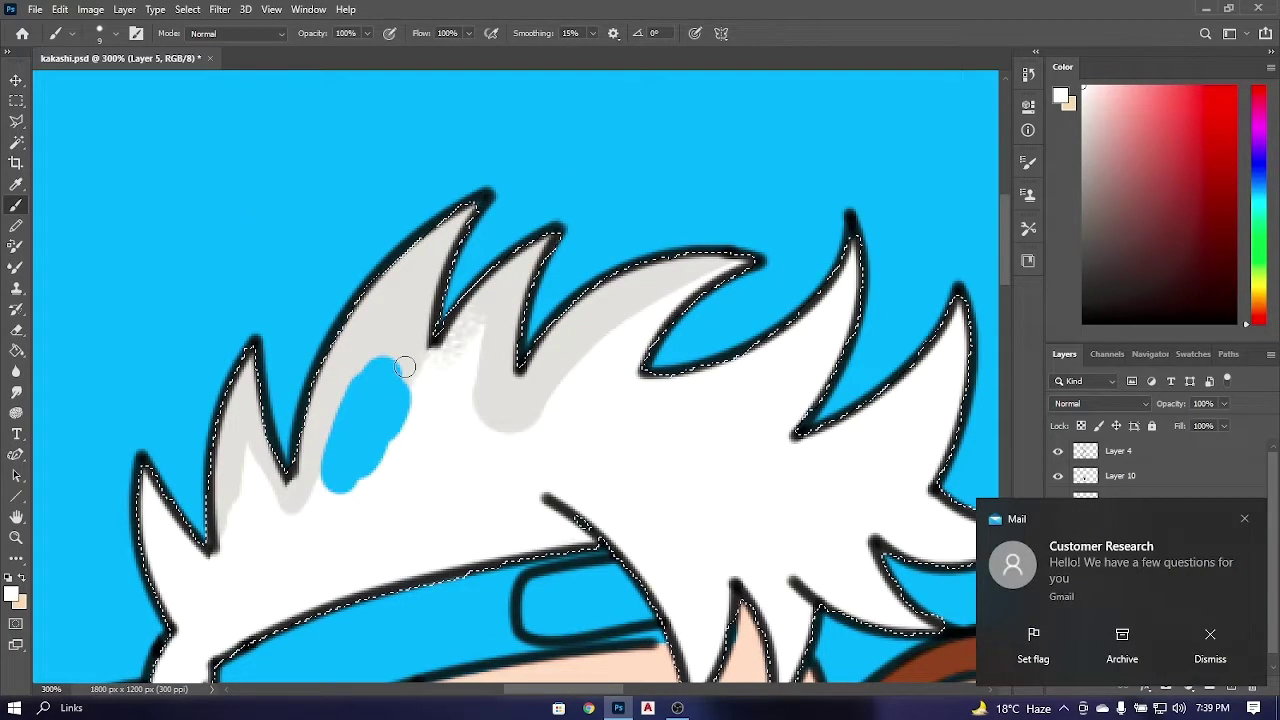
key(ctrl+z)
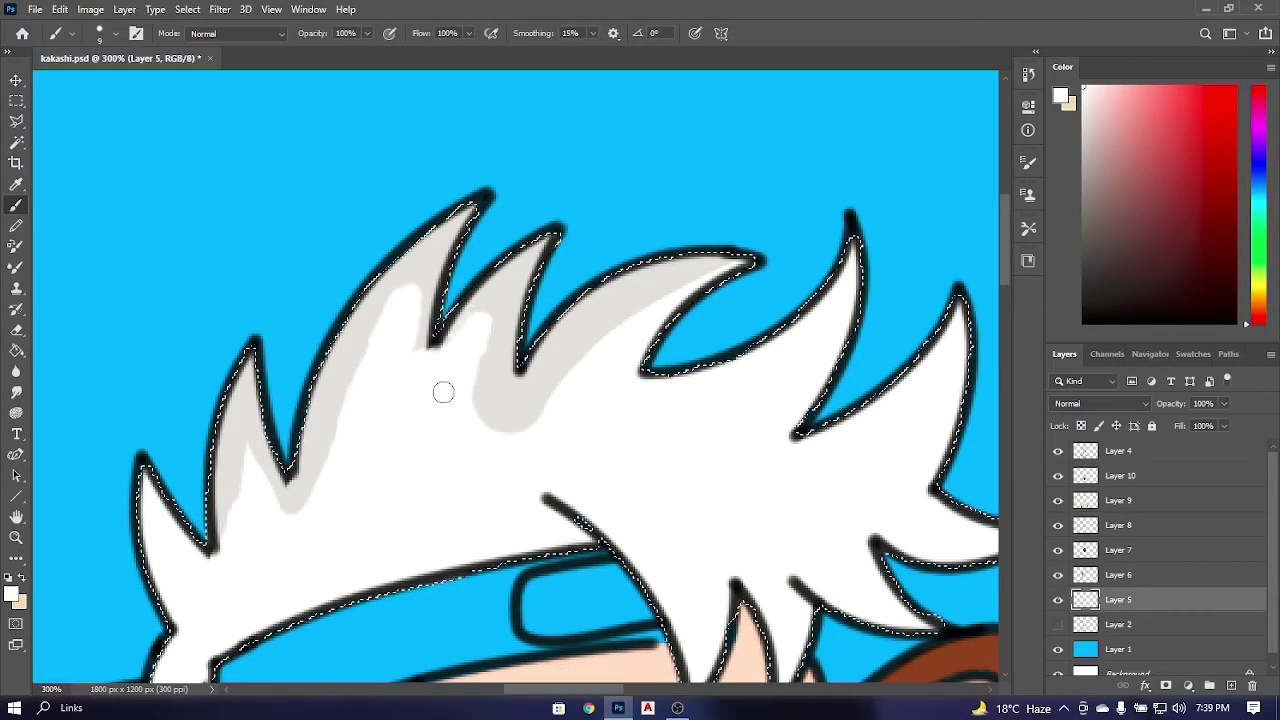
mouse_move(233, 573)
mouse_down()
mouse_move(316, 455)
mouse_move(250, 610)
mouse_up()
key(e)
drag(272, 465, 338, 487)
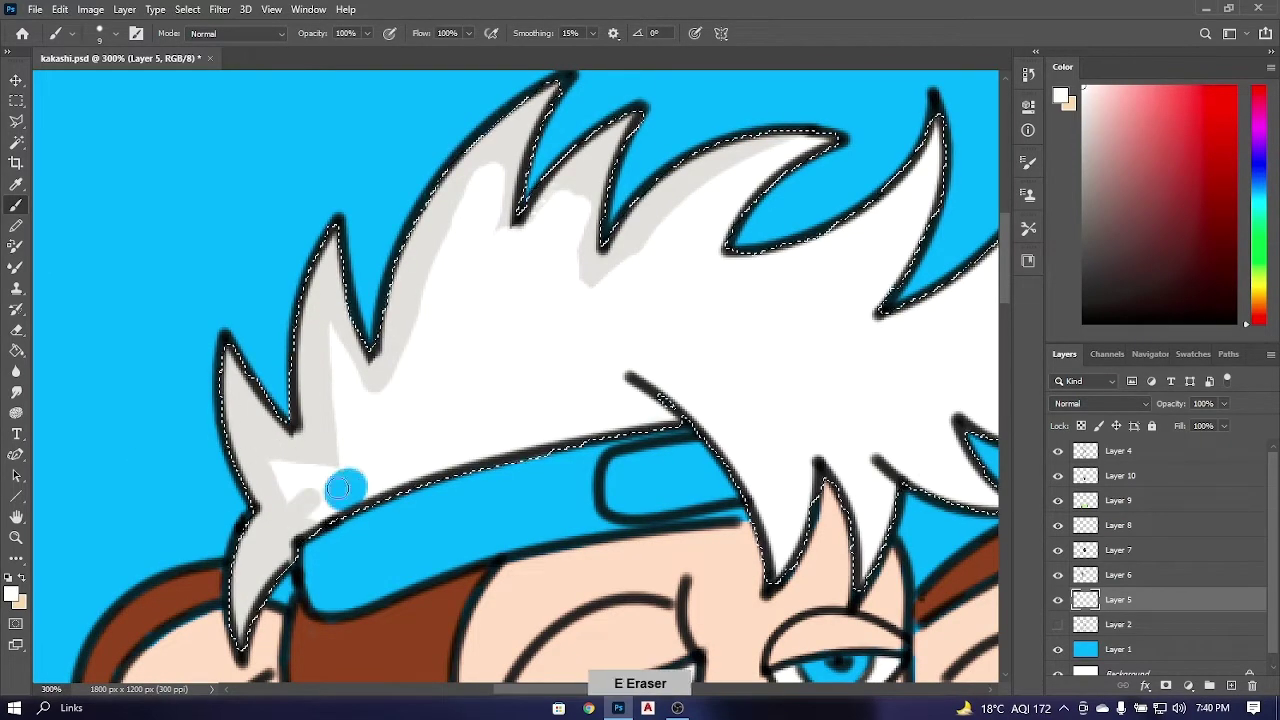
alt+click(263, 523)
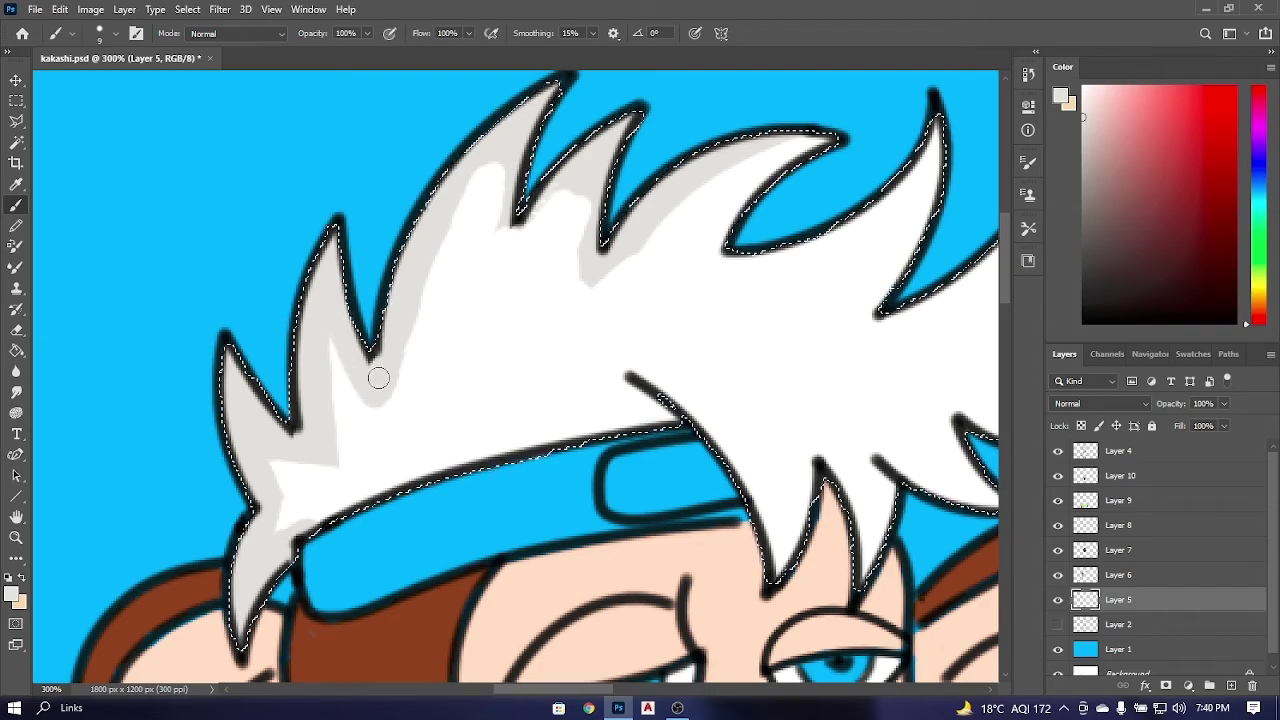
Repaint the hair shading in a darker grey, drawing it into longer pointed strands below the left spikes.
mouse_move(417, 251)
mouse_down()
mouse_move(500, 262)
mouse_move(697, 171)
mouse_move(580, 257)
mouse_up()
key(ctrl+minus)
key(ctrl+plus)
mouse_move(430, 250)
mouse_down()
mouse_move(480, 150)
mouse_move(504, 138)
mouse_move(494, 286)
mouse_move(815, 148)
mouse_move(323, 263)
mouse_move(322, 448)
mouse_up()
drag(215, 431, 250, 600)
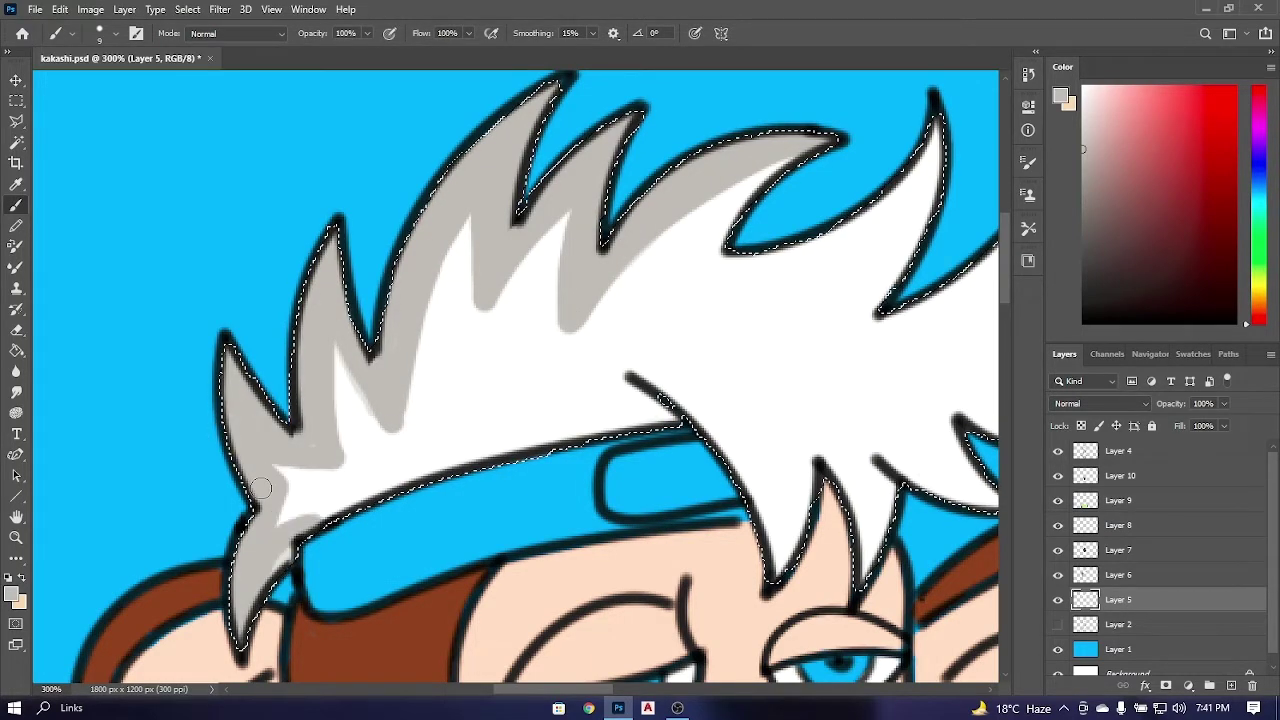
key(ctrl+minus)
key(ctrl+minus)
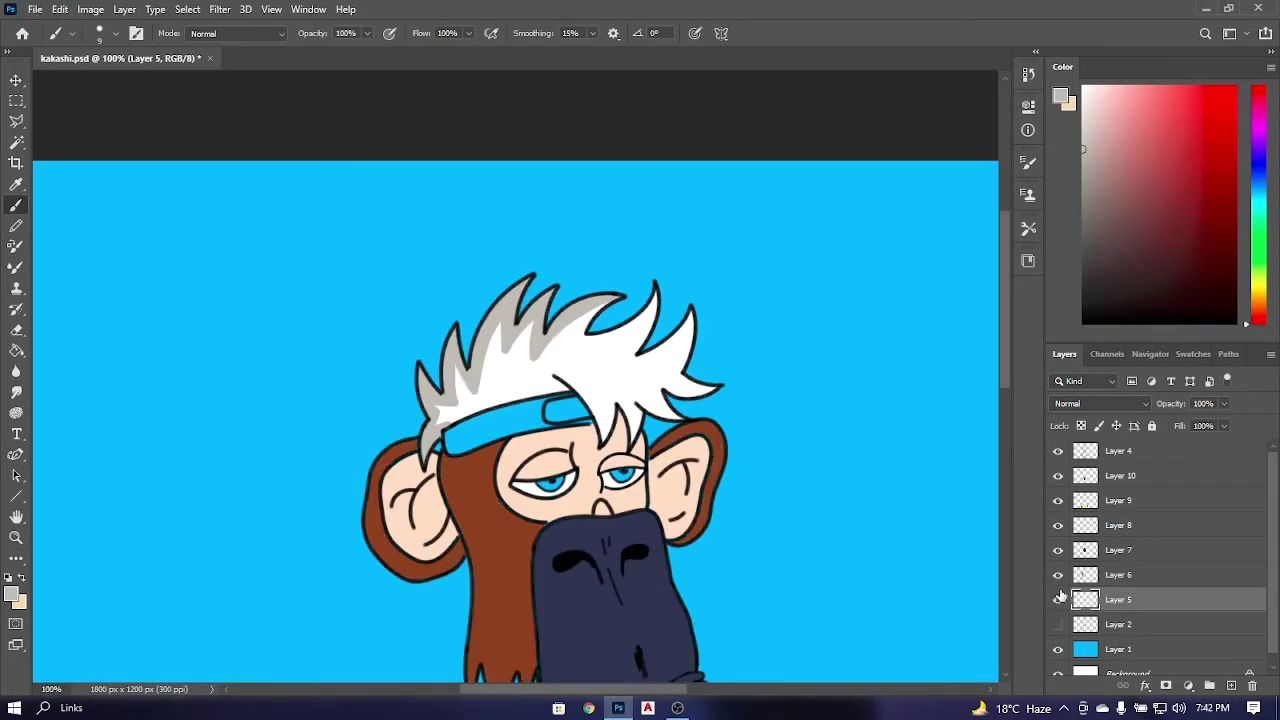
Fill the headband with medium grey and its metal plate with light grey on Layer 5.
key(ctrl+plus)
key(ctrl+plus)
drag(680, 390, 809, 226)
mouse_move(520, 400)
mouse_down()
mouse_move(700, 375)
mouse_move(700, 345)
mouse_move(800, 342)
mouse_move(787, 339)
mouse_up()
right_click(657, 420)
key(Escape)
right_click(785, 350)
key(Escape)
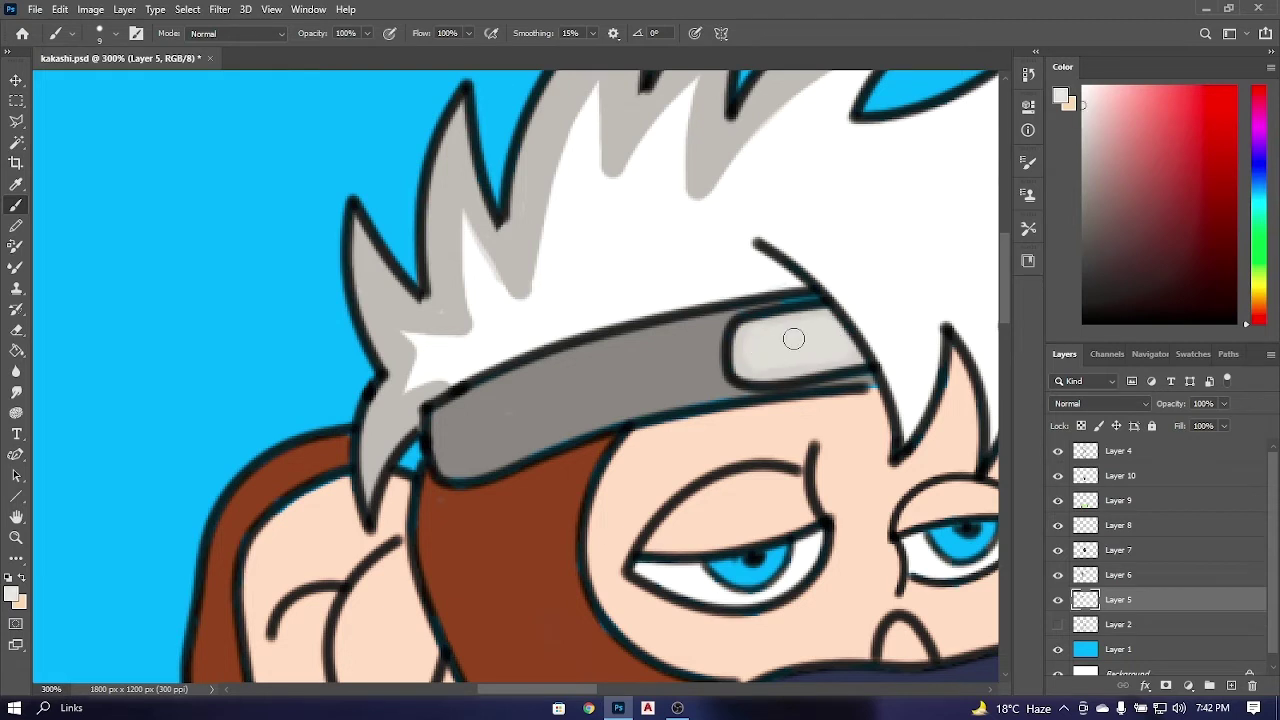
Shade the left end and the edges of the headband with a darker grey, leaving a lighter centre.
alt+click(441, 420)
drag(485, 430, 586, 394)
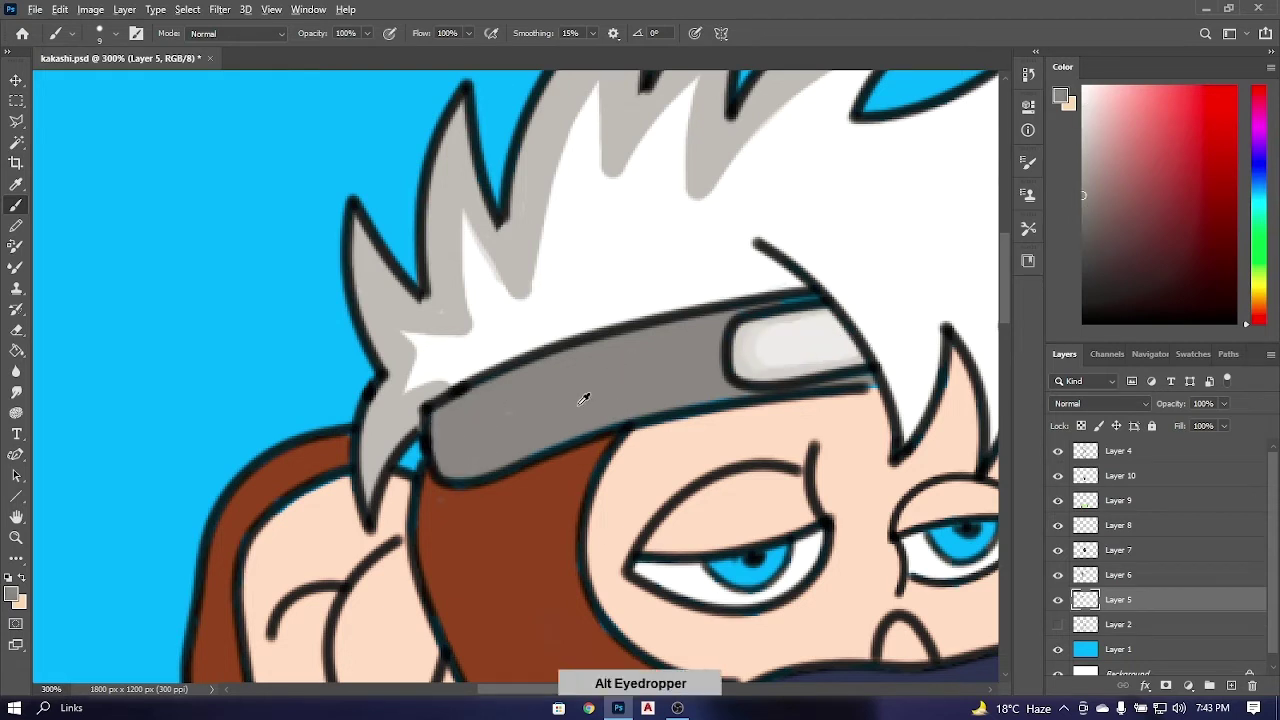
alt+click(586, 394)
drag(745, 305, 532, 362)
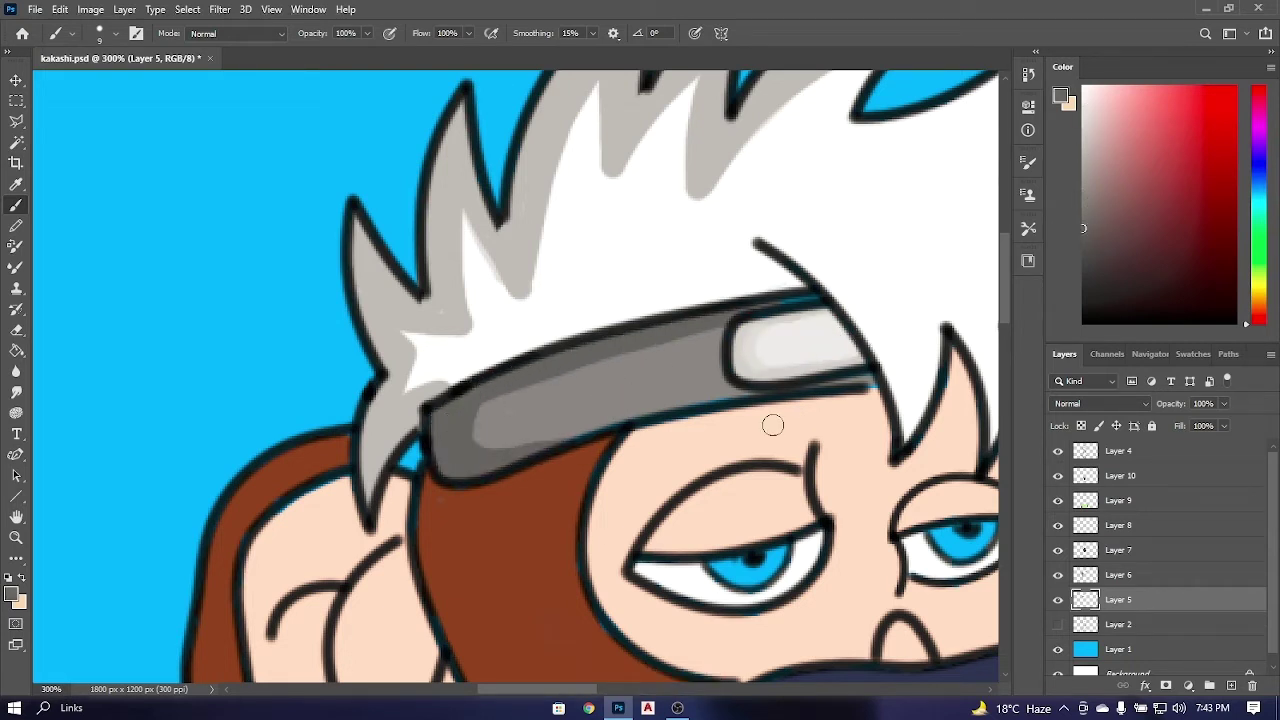
Draw three black rivet dots and a spiral leaf symbol on the headband plate with a 3 px brush.
alt+click(772, 408)
right_click(780, 410)
key(Escape)
key(ctrl+plus)
click(721, 379)
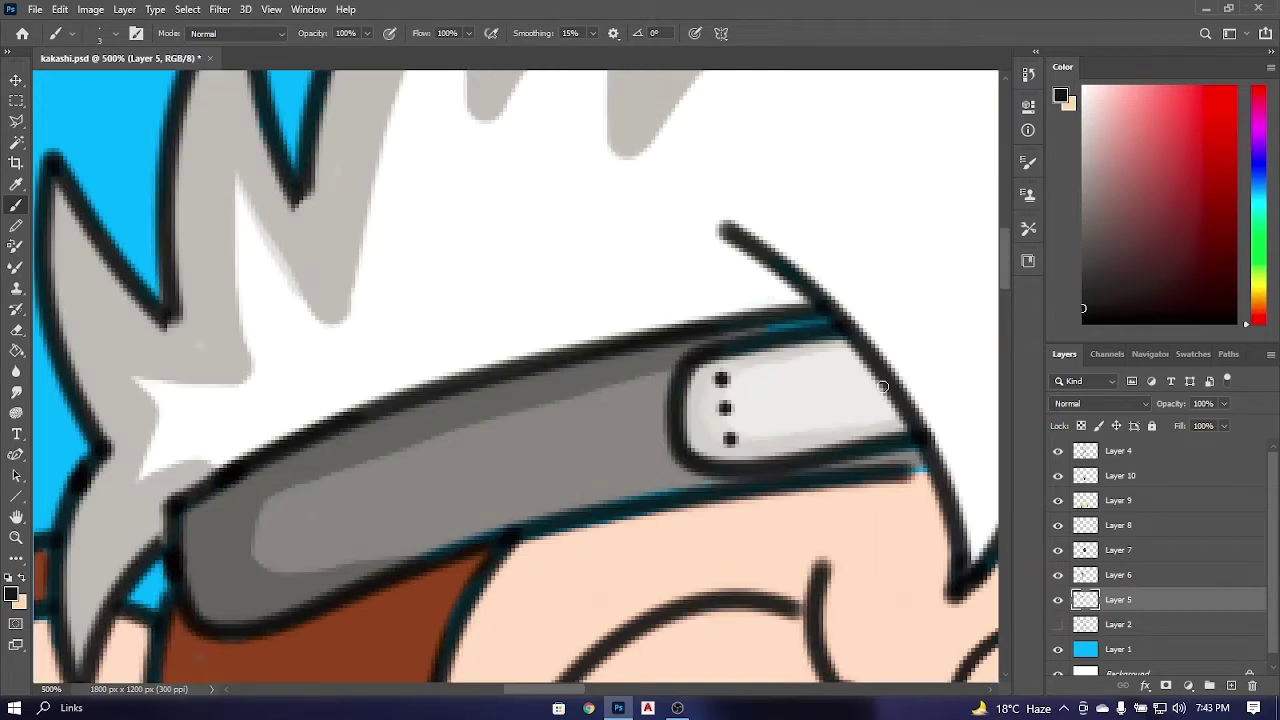
key(ctrl+z)
drag(882, 386, 880, 384)
key(ctrl+z)
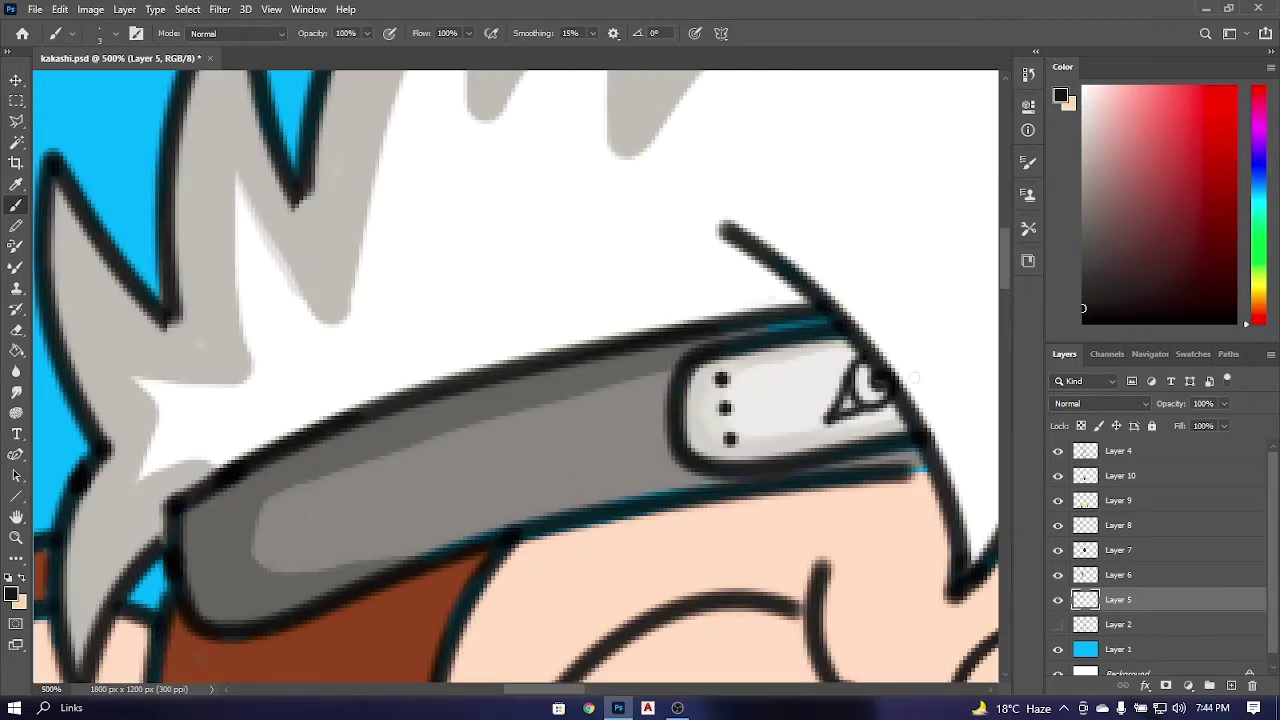
Shade the outer edge and pointed tips of the face fur on Layer 6 with a darker brown 6 px brush.
key(ctrl+minus)
key(ctrl+minus)
key(ctrl+minus)
key(alt+bracketright)
alt+click(430, 480)
key(ctrl+plus)
right_click(558, 347)
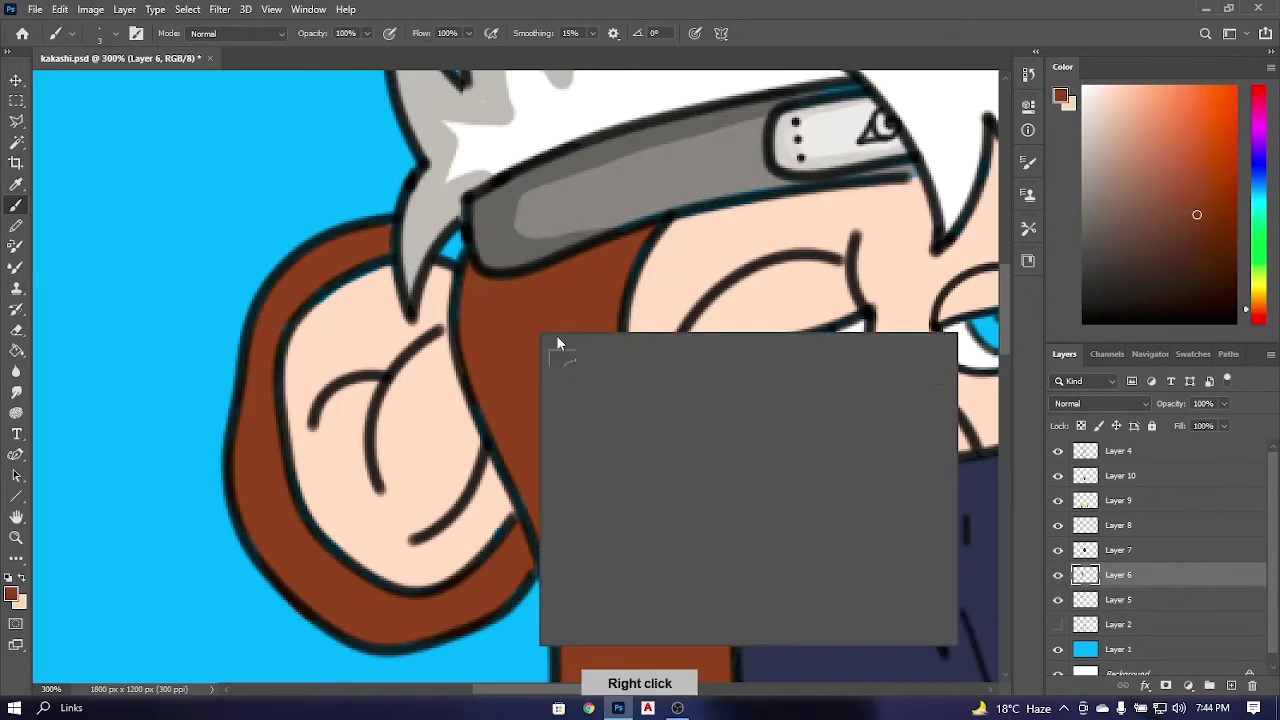
key(Escape)
scroll(500, 310, down, 5)
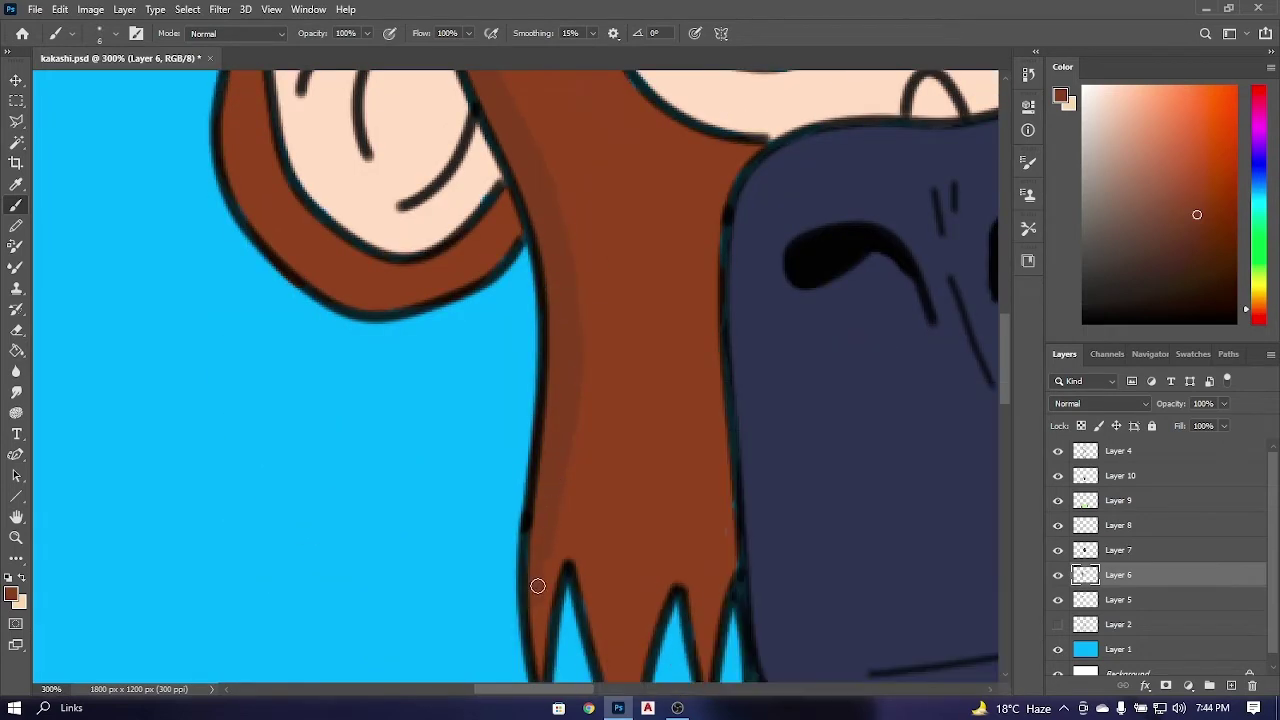
drag(537, 586, 566, 489)
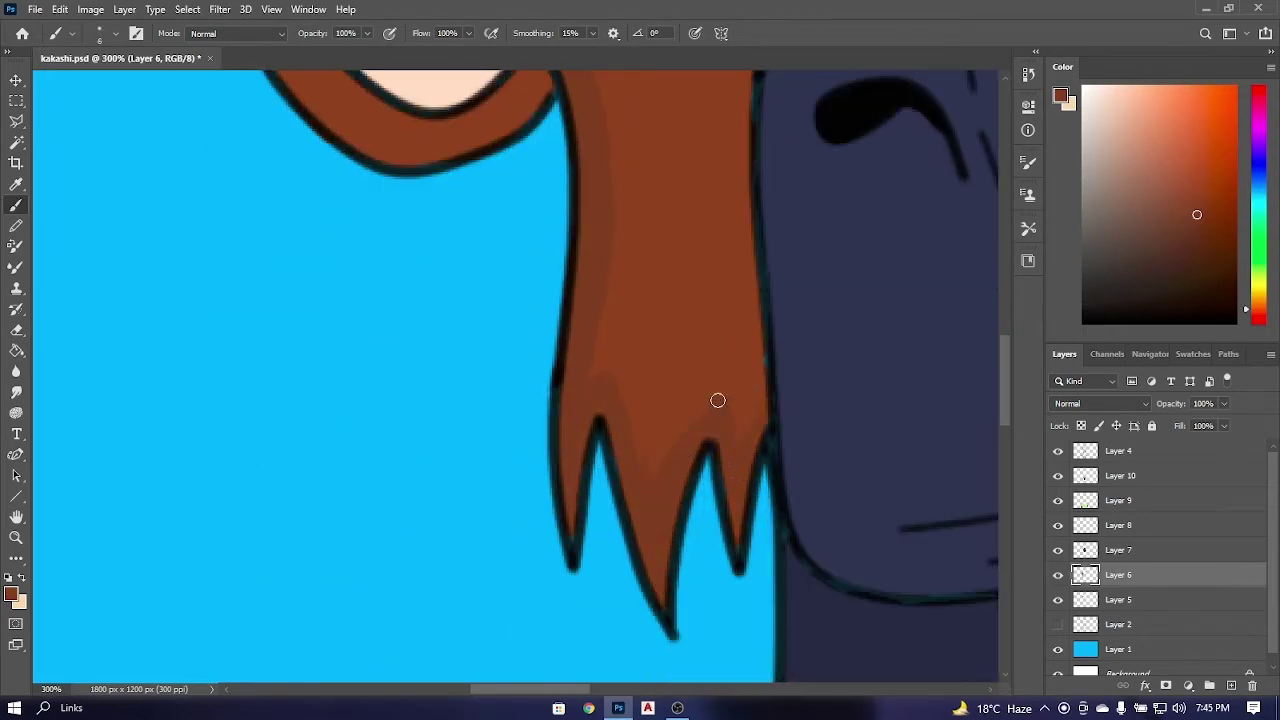
alt+click(574, 443)
key(ctrl+minus)
key(ctrl+minus)
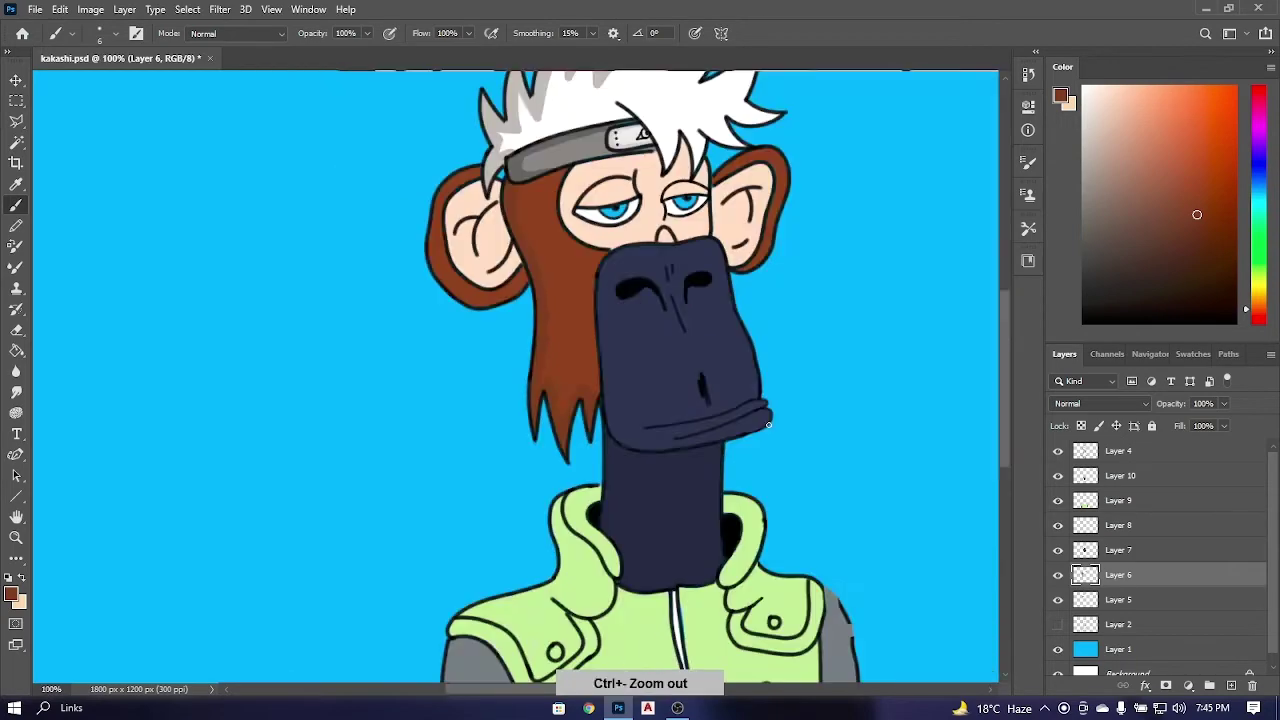
Shade the outer edges of the brown fur rims on both ears with the darker brown.
key(ctrl+plus)
key(ctrl+plus)
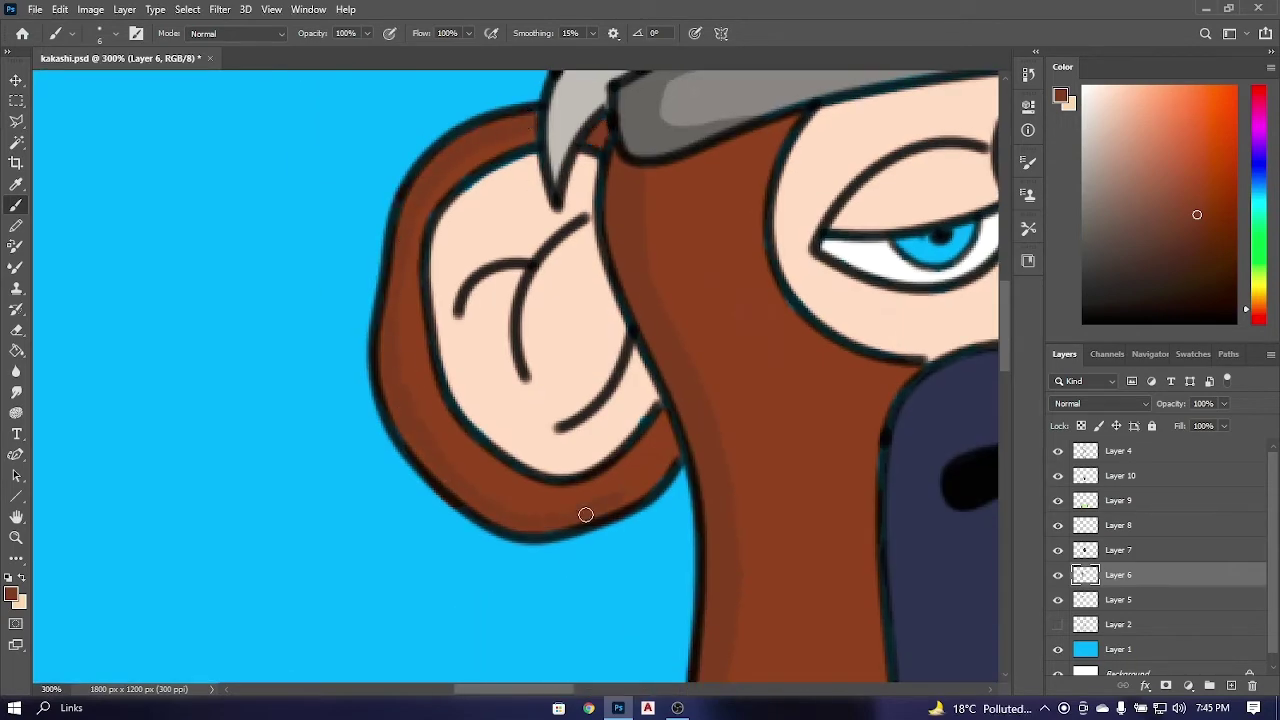
drag(586, 514, 748, 187)
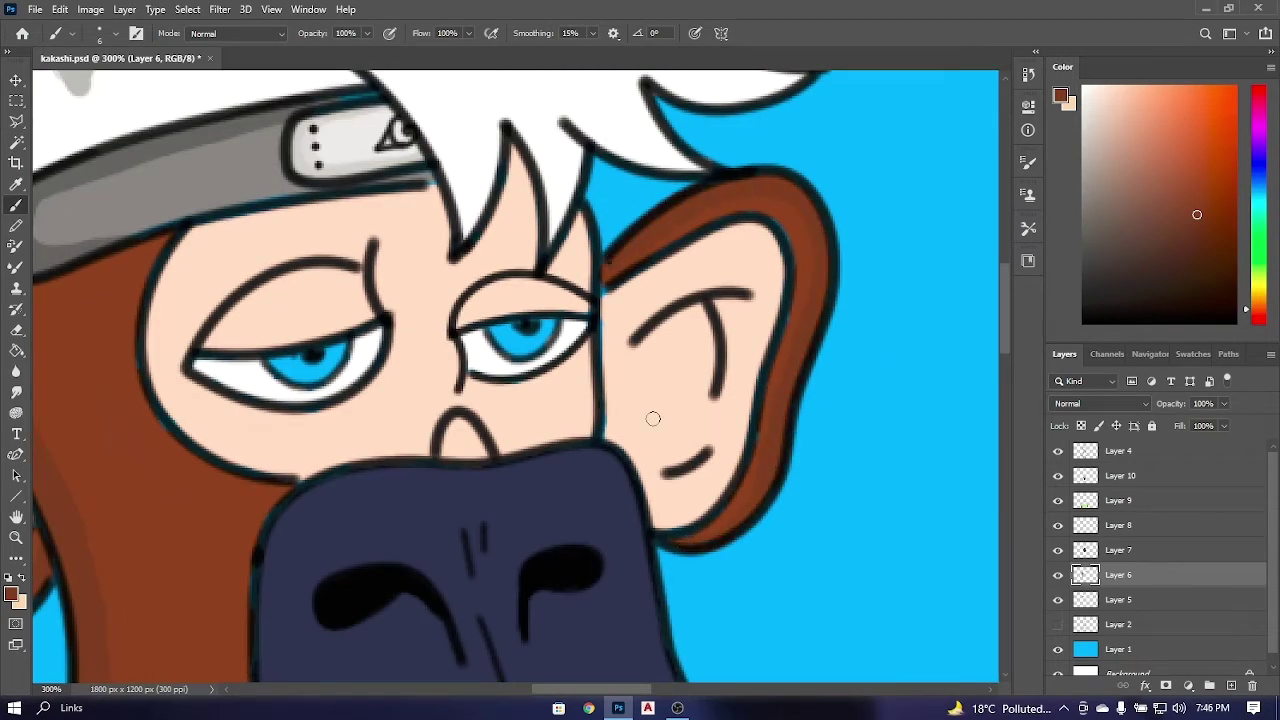
Identify Layer 7 as the skin layer by toggling layer visibility and shade inside both ears with a darker peach.
click(1058, 575)
click(1058, 575)
click(1058, 550)
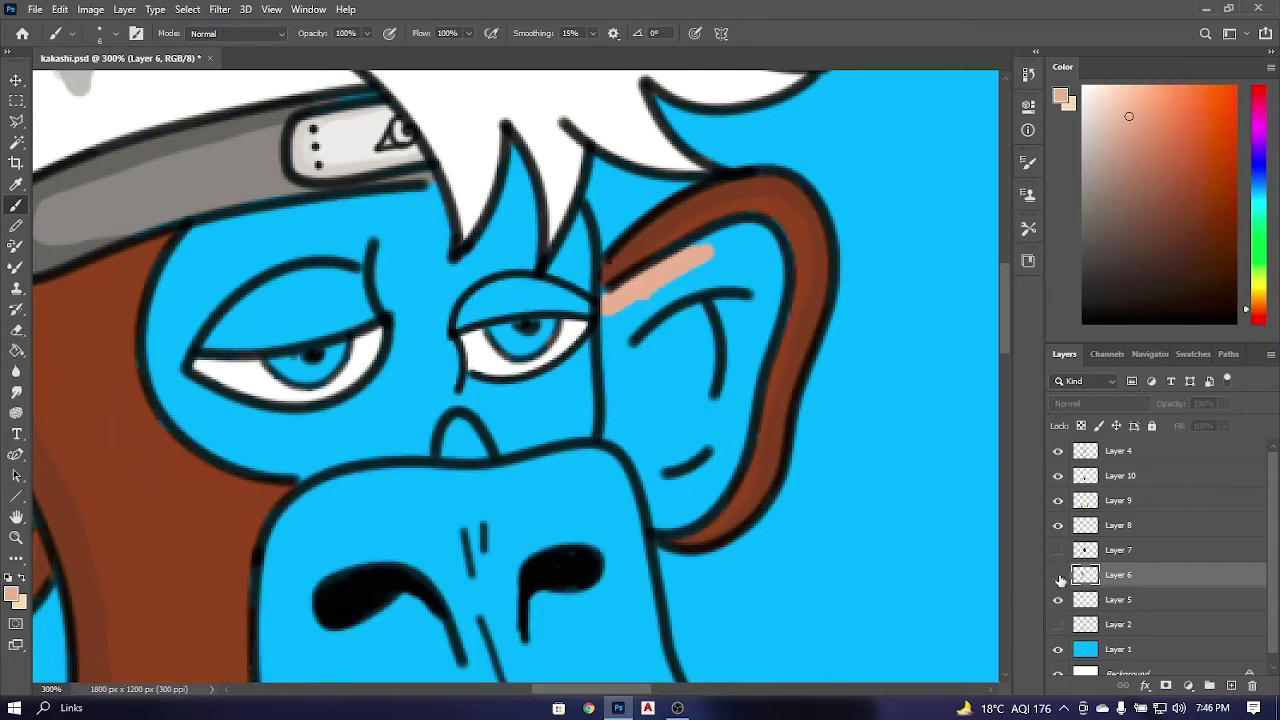
key(ctrl+alt+z)
alt+click(628, 287)
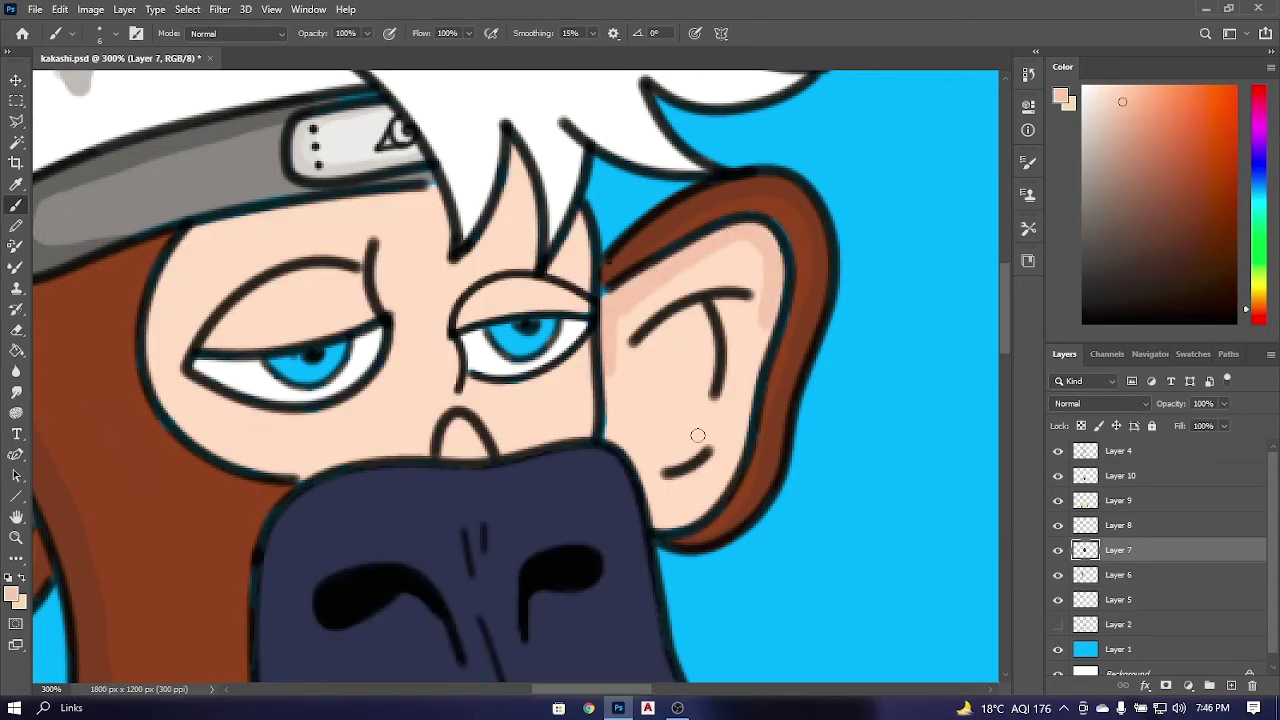
drag(673, 498, 655, 292)
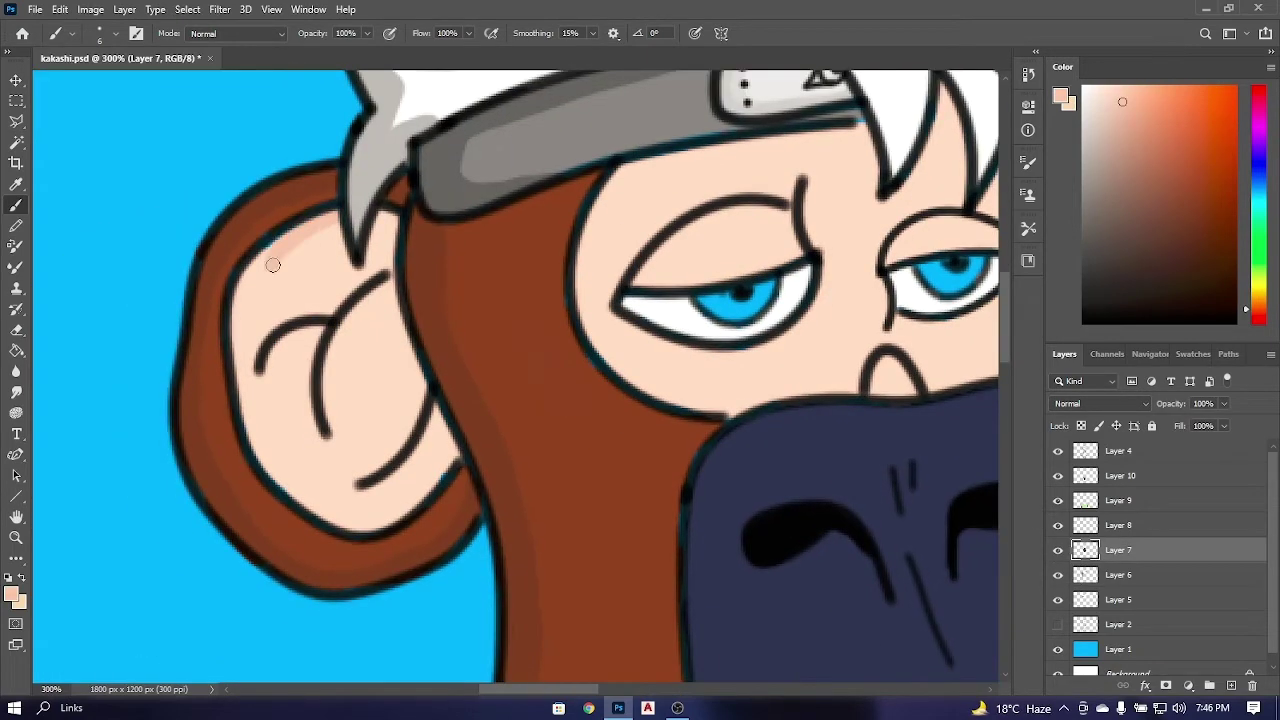
drag(268, 252, 369, 520)
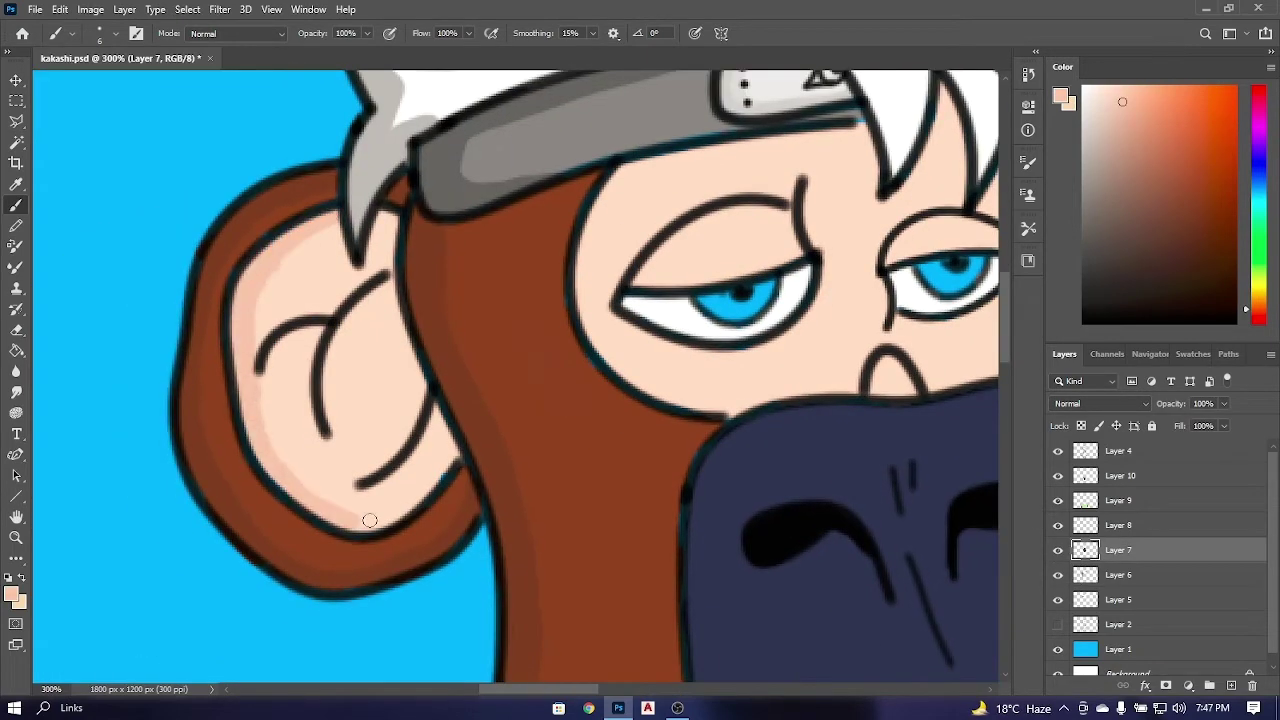
Shade the face's outer edge, both eyelids and the nose with the darker peach on Layer 7.
key(ctrl+minus)
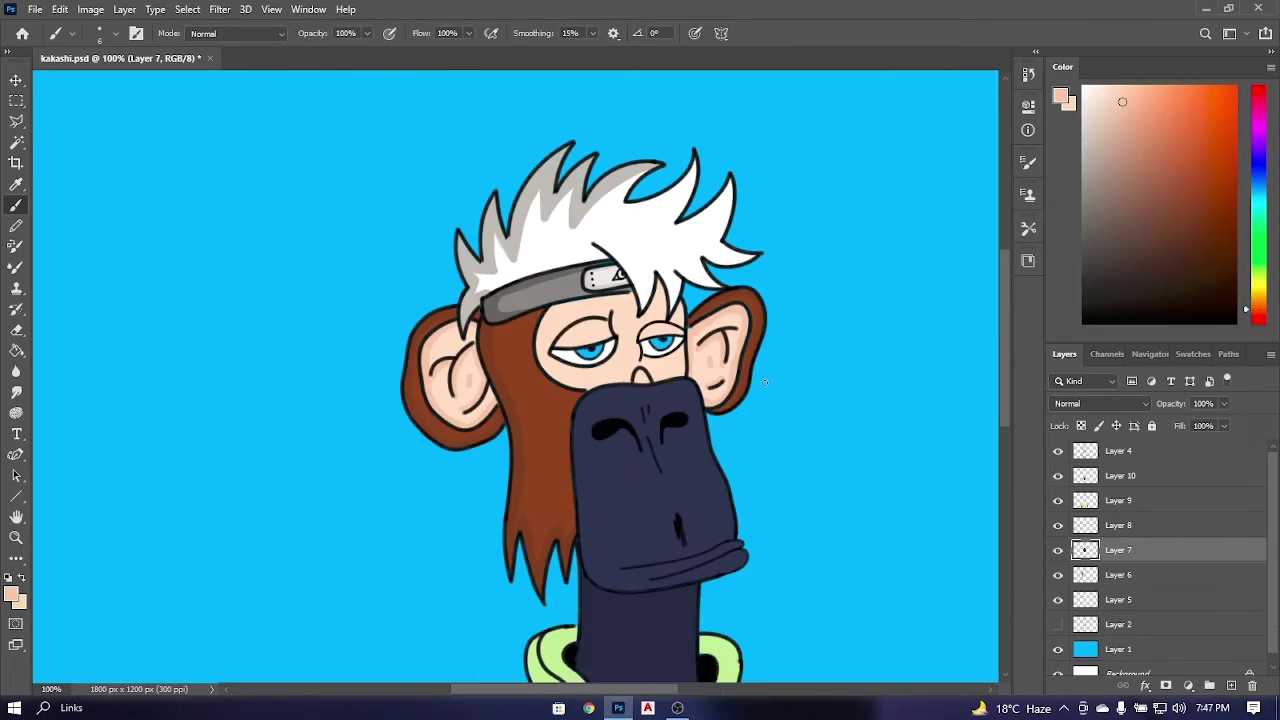
key(ctrl+plus)
key(ctrl+z)
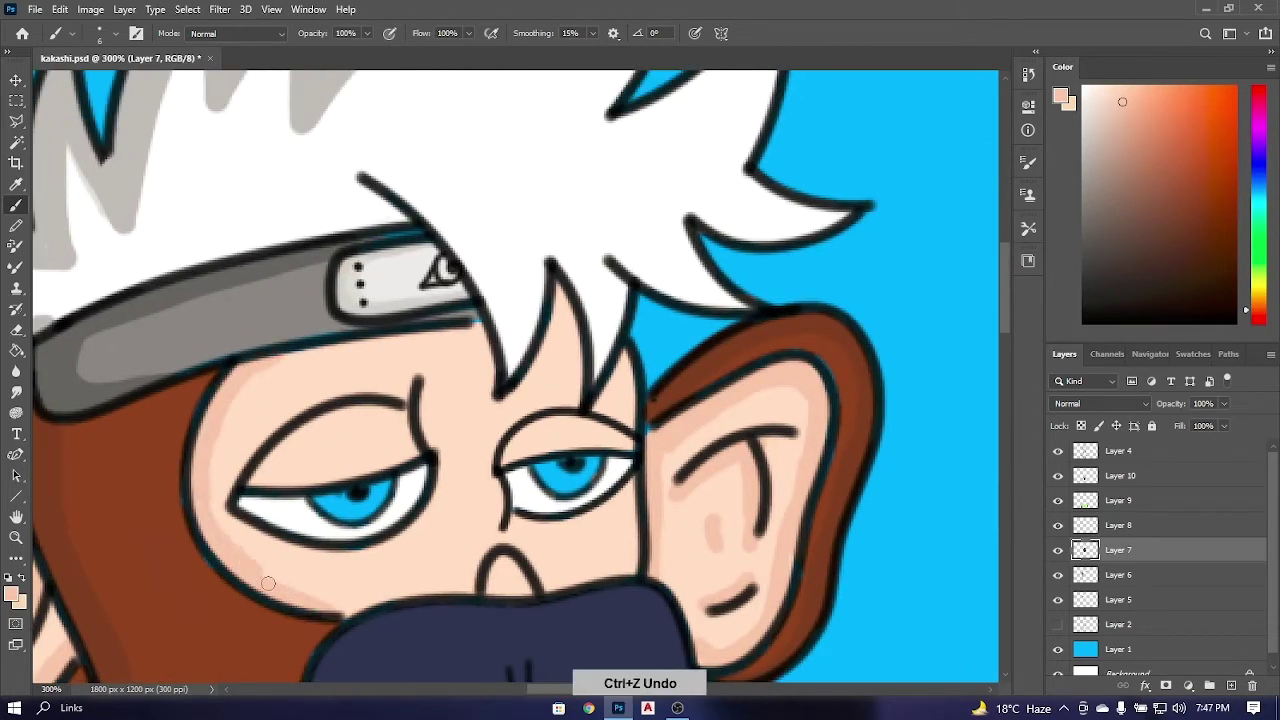
drag(404, 412, 252, 481)
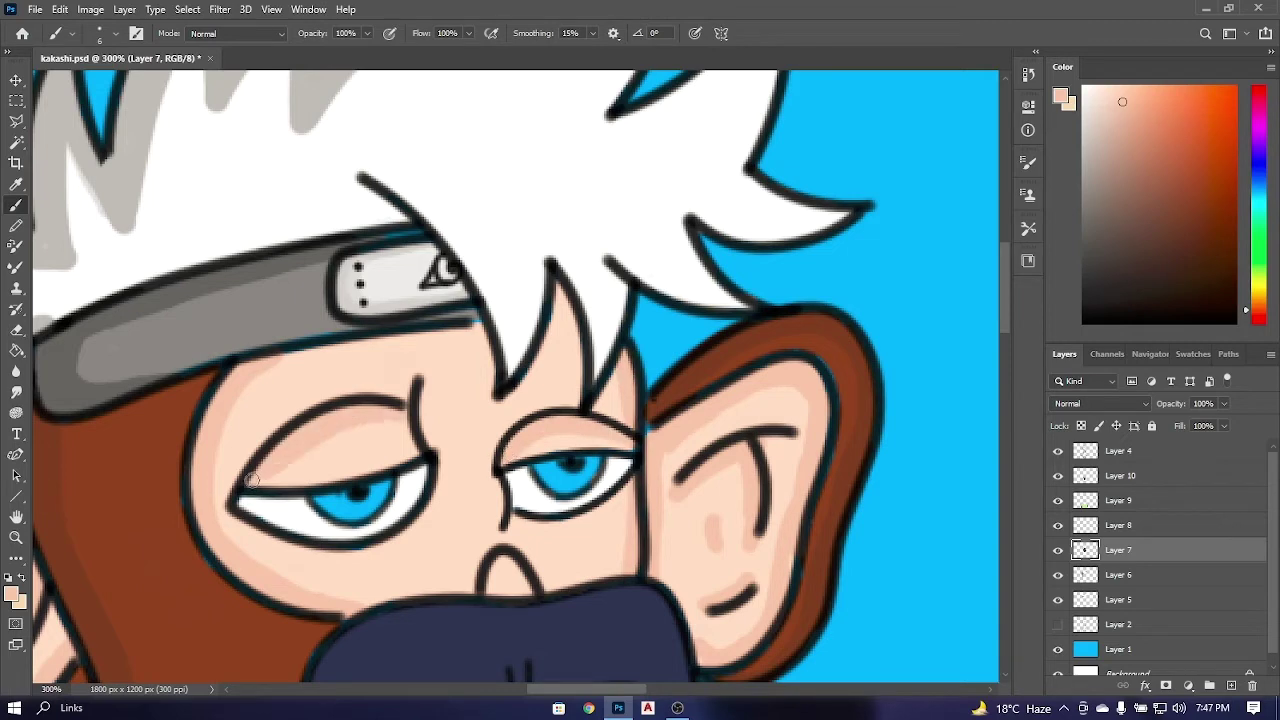
alt+click(815, 220)
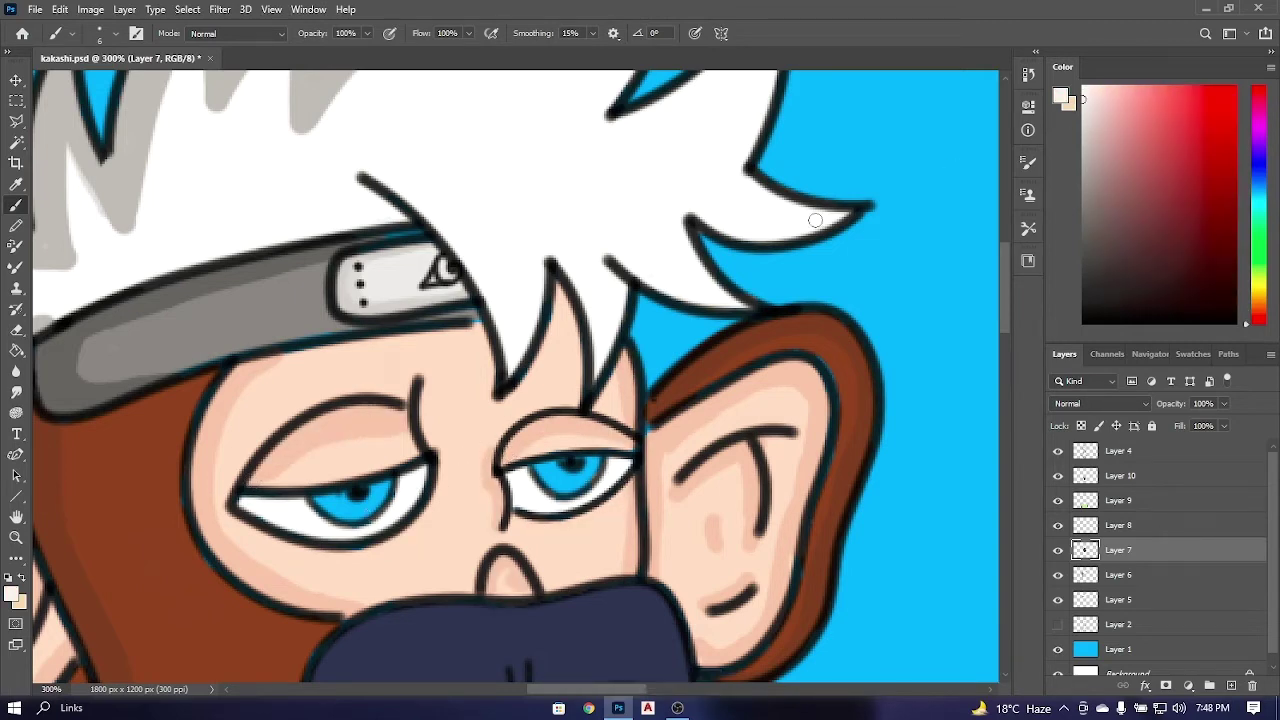
key(ctrl+minus)
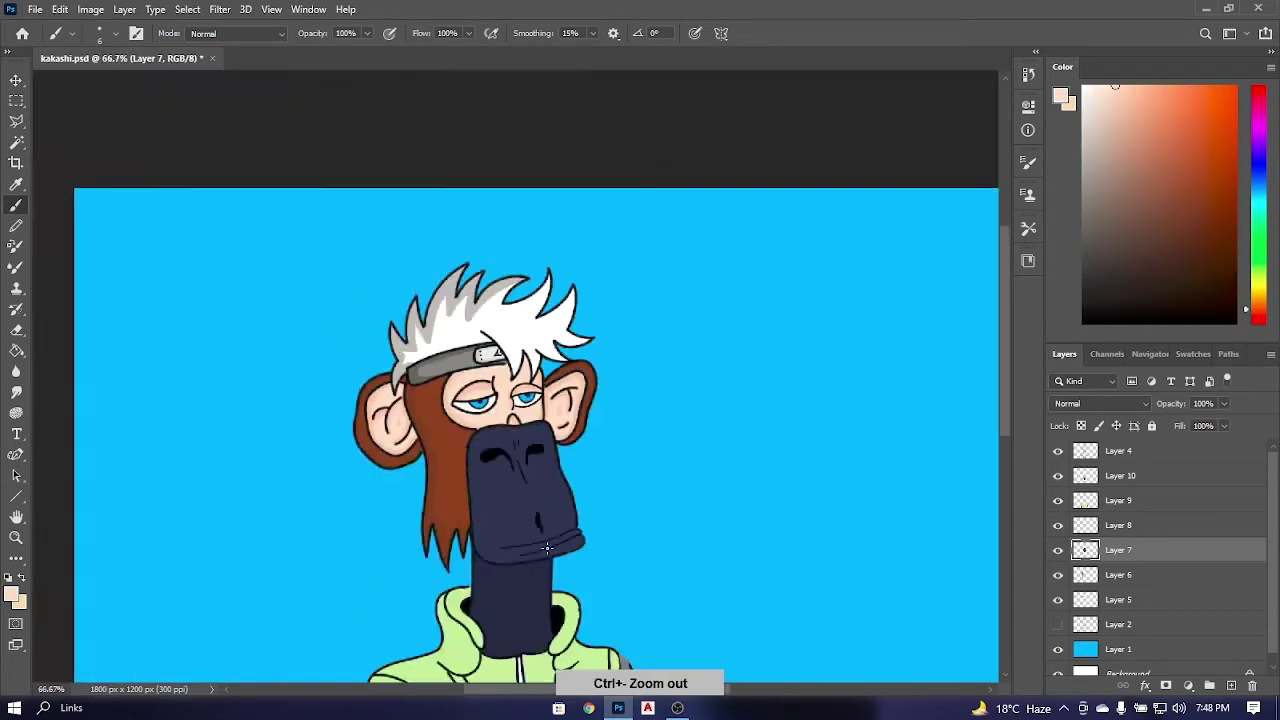
Shade the mask's left, bottom and upper edges with a darker navy on Layer 7.
key(ctrl+plus)
key(ctrl+plus)
alt+click(534, 464)
drag(470, 670, 563, 114)
drag(509, 466, 539, 489)
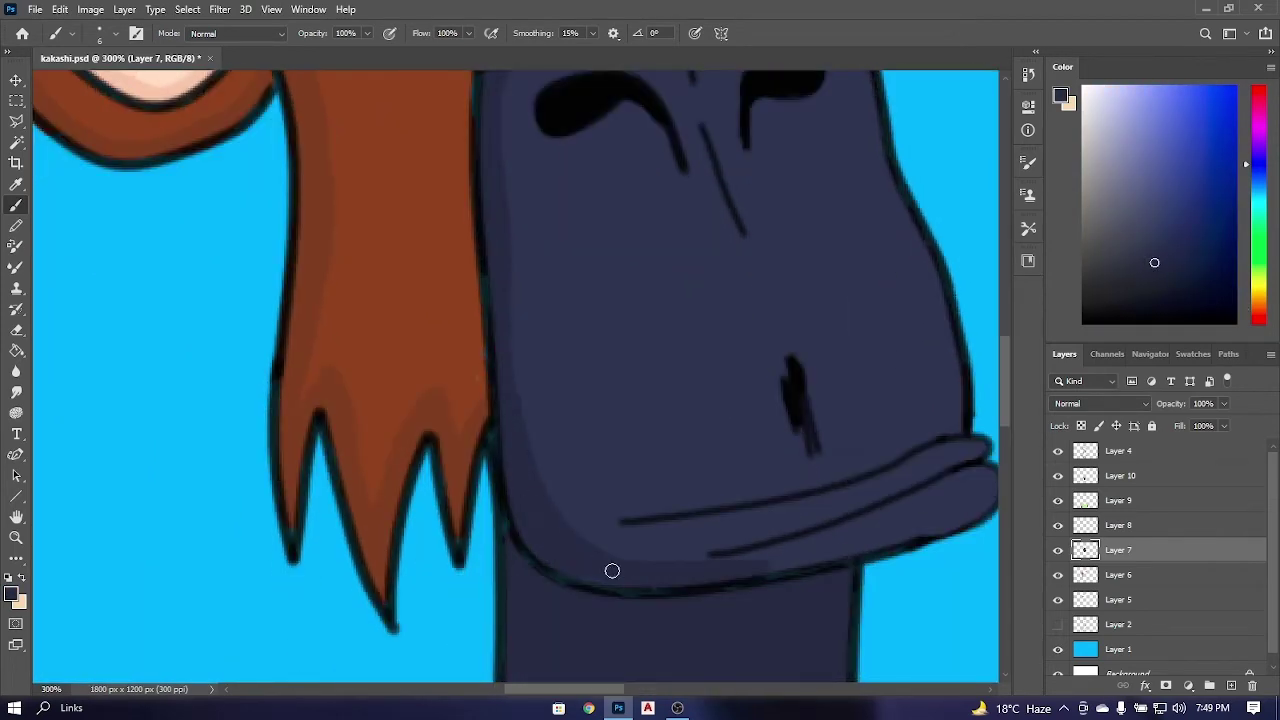
scroll(551, 257, up, 3)
drag(551, 257, 613, 292)
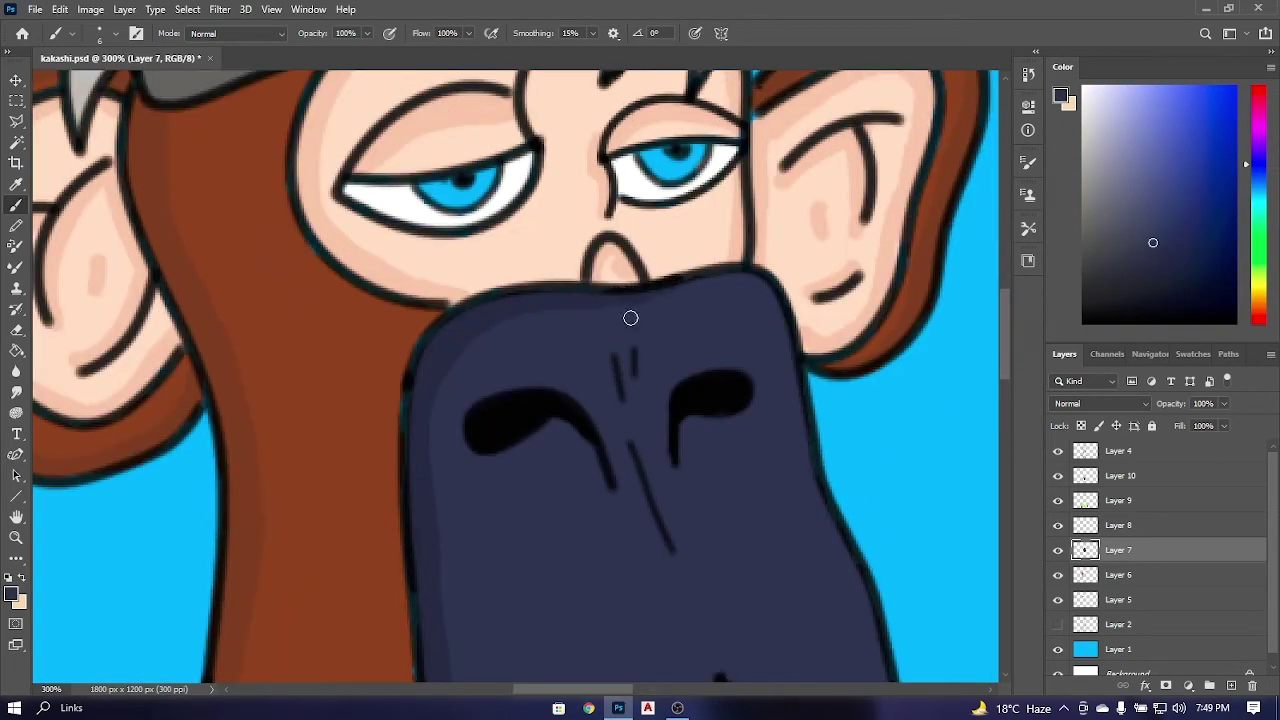
drag(734, 274, 624, 84)
Shade the mask's right contour with darker navy and undo the too-dark strokes around the mouth mark.
drag(688, 300, 758, 550)
drag(600, 490, 594, 563)
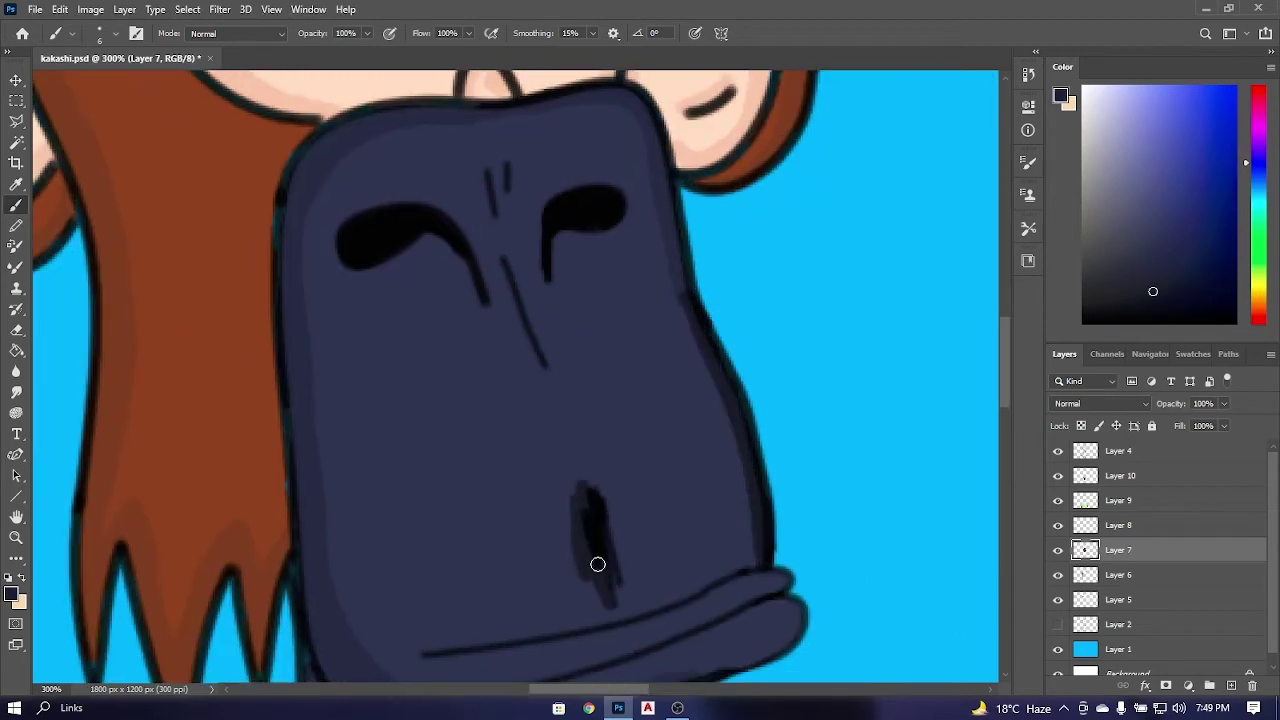
drag(598, 462, 500, 246)
key(ctrl+z)
drag(680, 262, 722, 346)
alt+click(722, 346)
drag(745, 430, 705, 333)
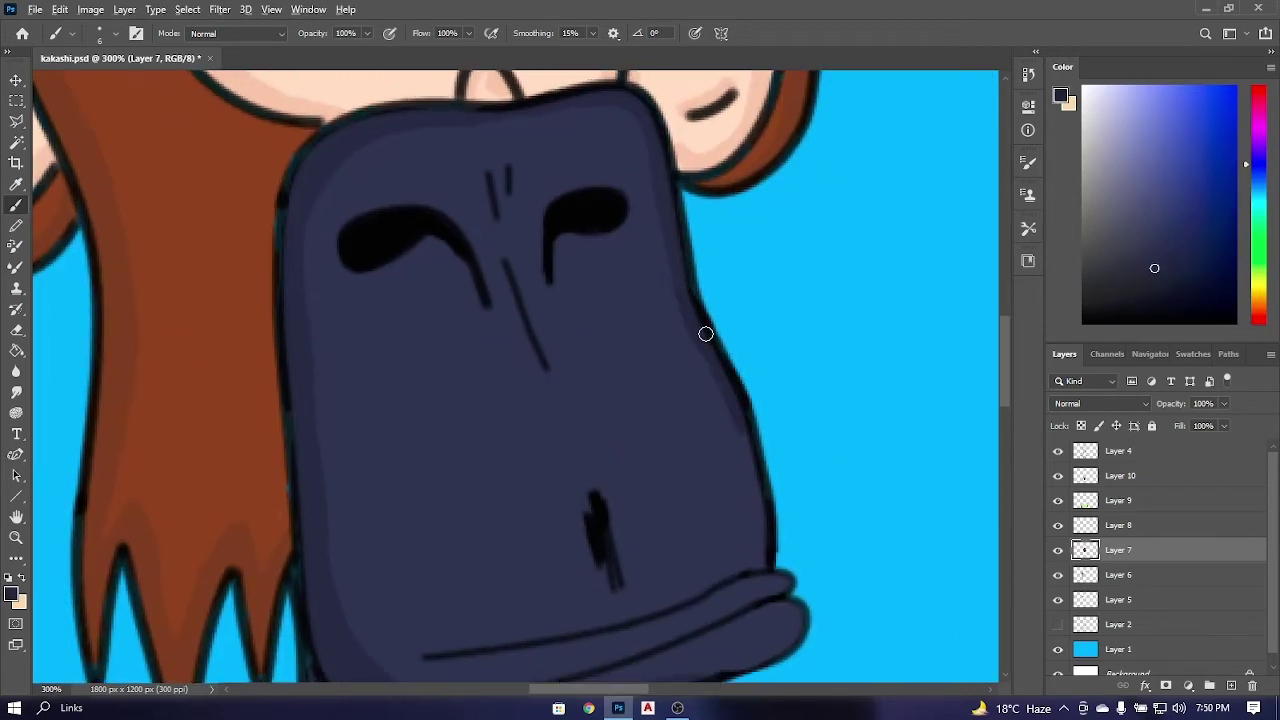
Shade around both nostrils and down the mask's centre crease with darker navy, and thicken the lip lines in near-black navy.
drag(590, 490, 605, 590)
drag(760, 560, 706, 336)
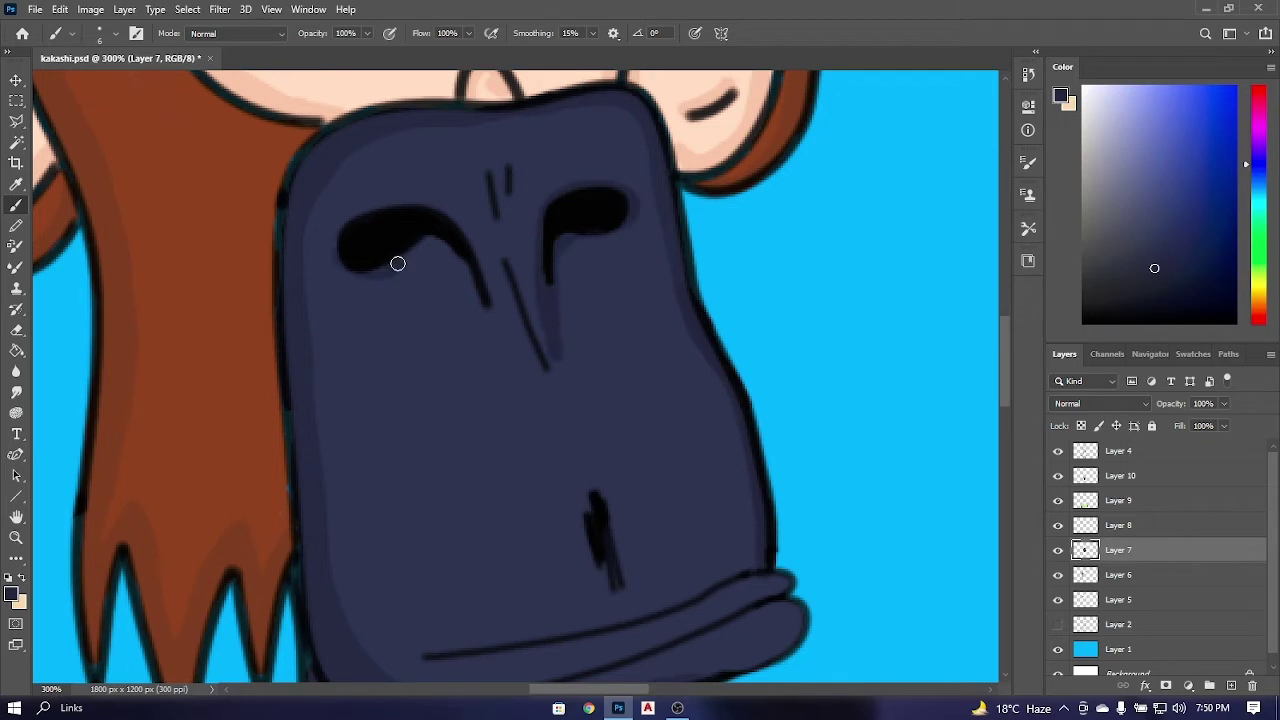
key(space)
mouse_move(731, 486)
mouse_down()
mouse_move(562, 456)
mouse_move(717, 411)
mouse_move(783, 407)
mouse_move(659, 429)
mouse_move(760, 428)
mouse_move(530, 513)
mouse_up()
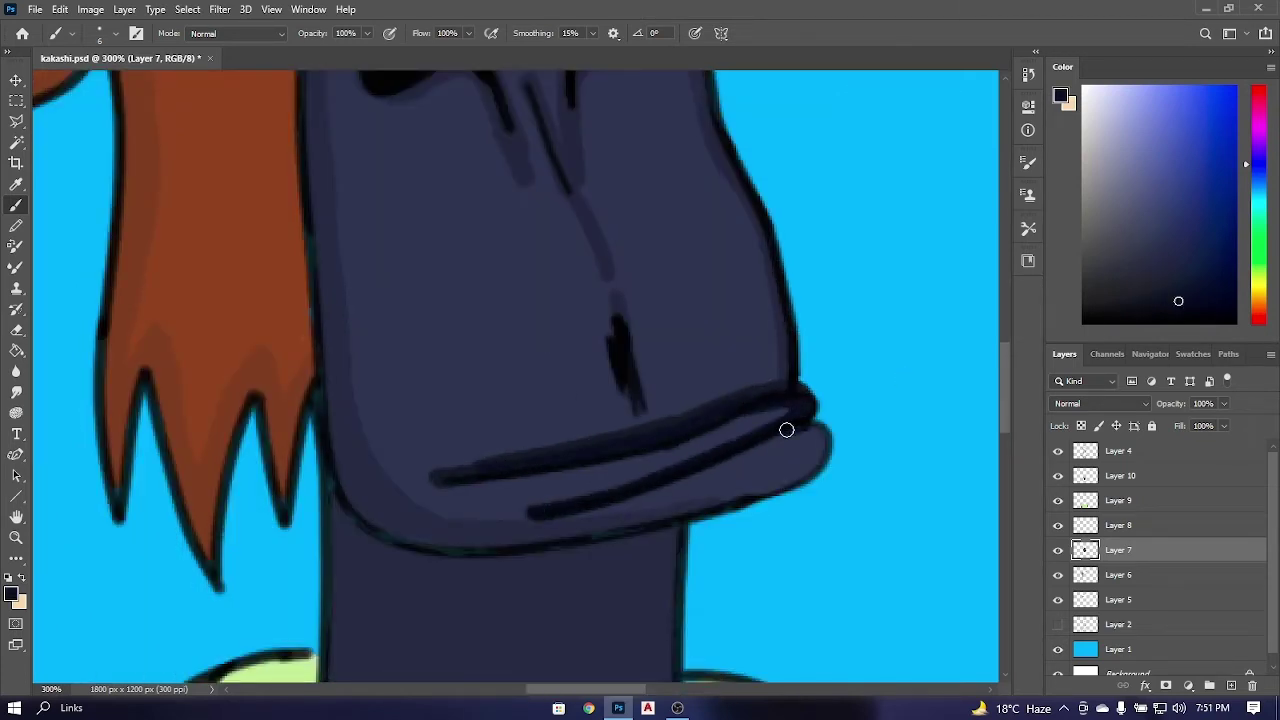
Extend the mask's centre crease down to the mouth mark with thin near-black lines using a 3 px brush.
key(ctrl+plus)
key(space)
drag(674, 480, 691, 663)
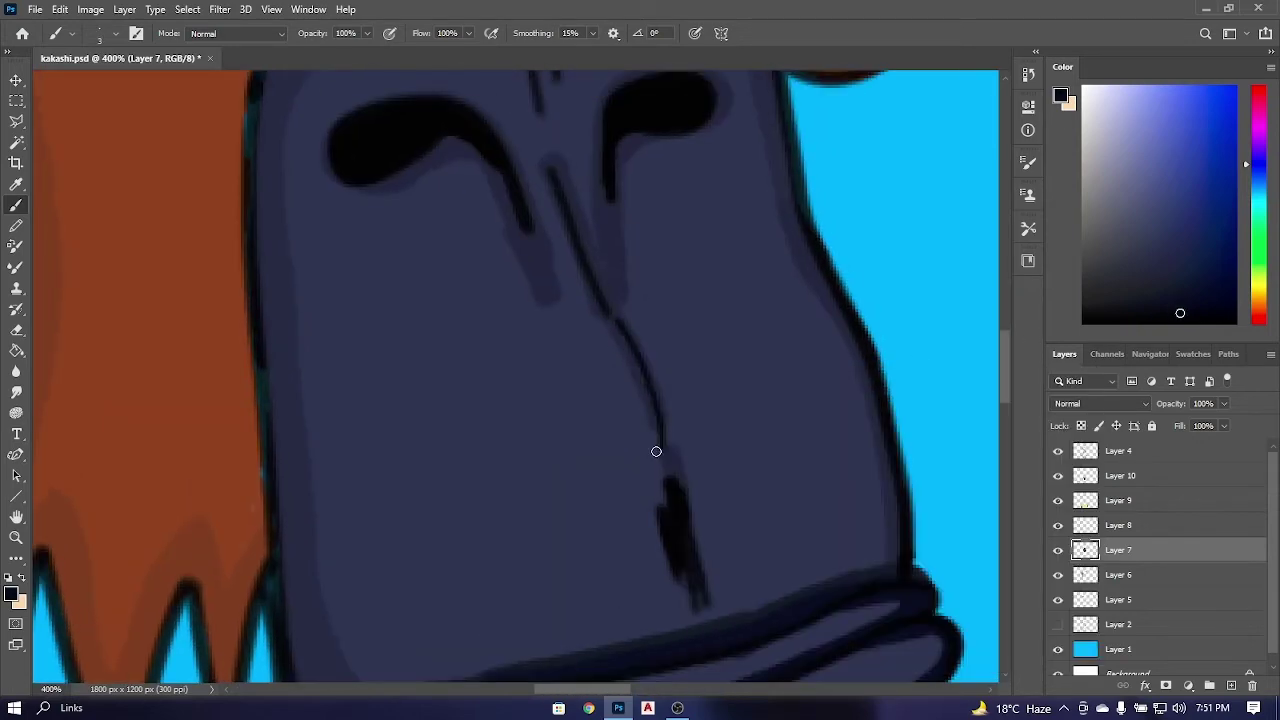
drag(656, 451, 626, 354)
key(space)
drag(626, 354, 577, 206)
drag(643, 329, 662, 420)
scroll(677, 363, down, 3)
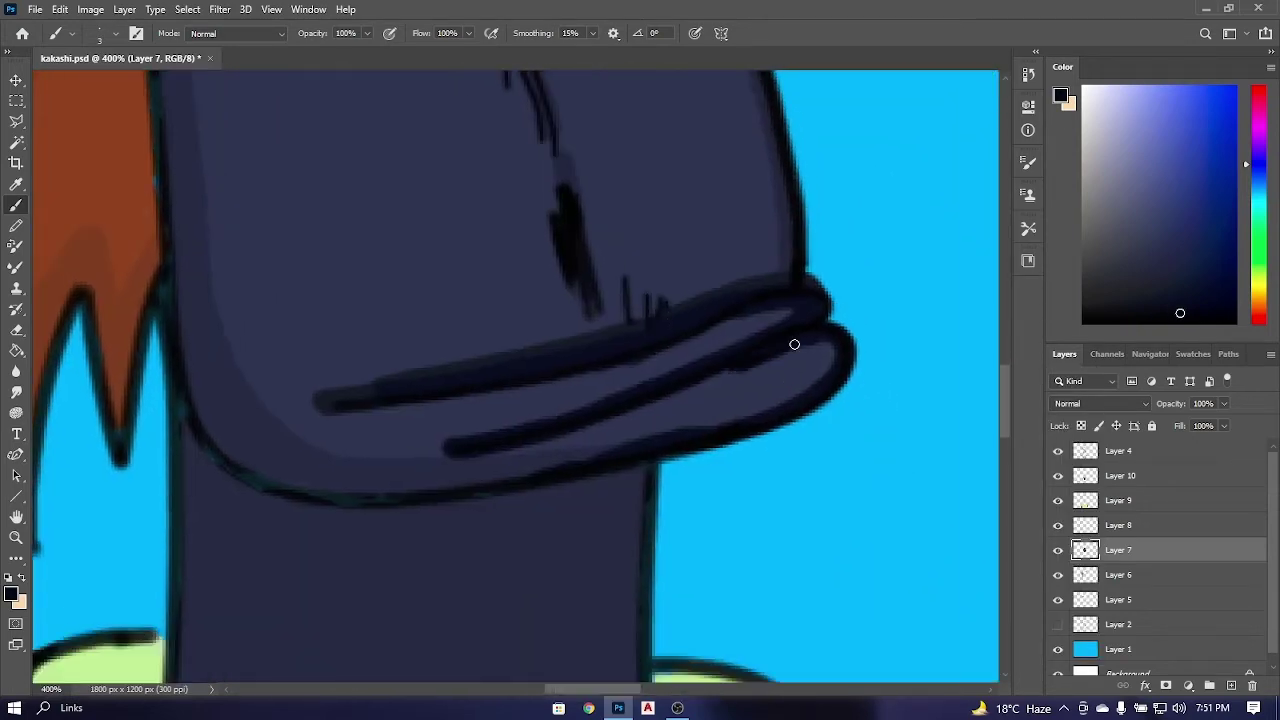
Add short near-black crease lines on the nose bridge, beside both nostrils and on the mask's cheeks.
key(space)
scroll(688, 434, up, 6)
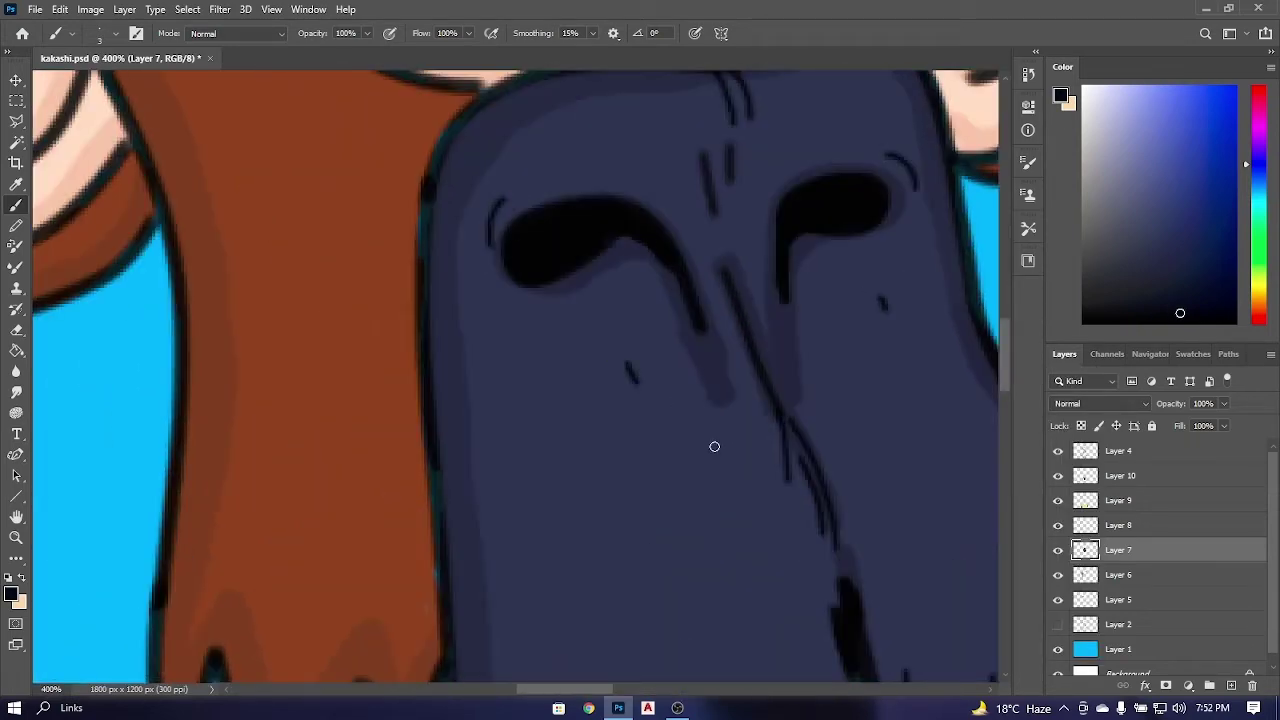
key(ctrl+minus)
key(ctrl+plus)
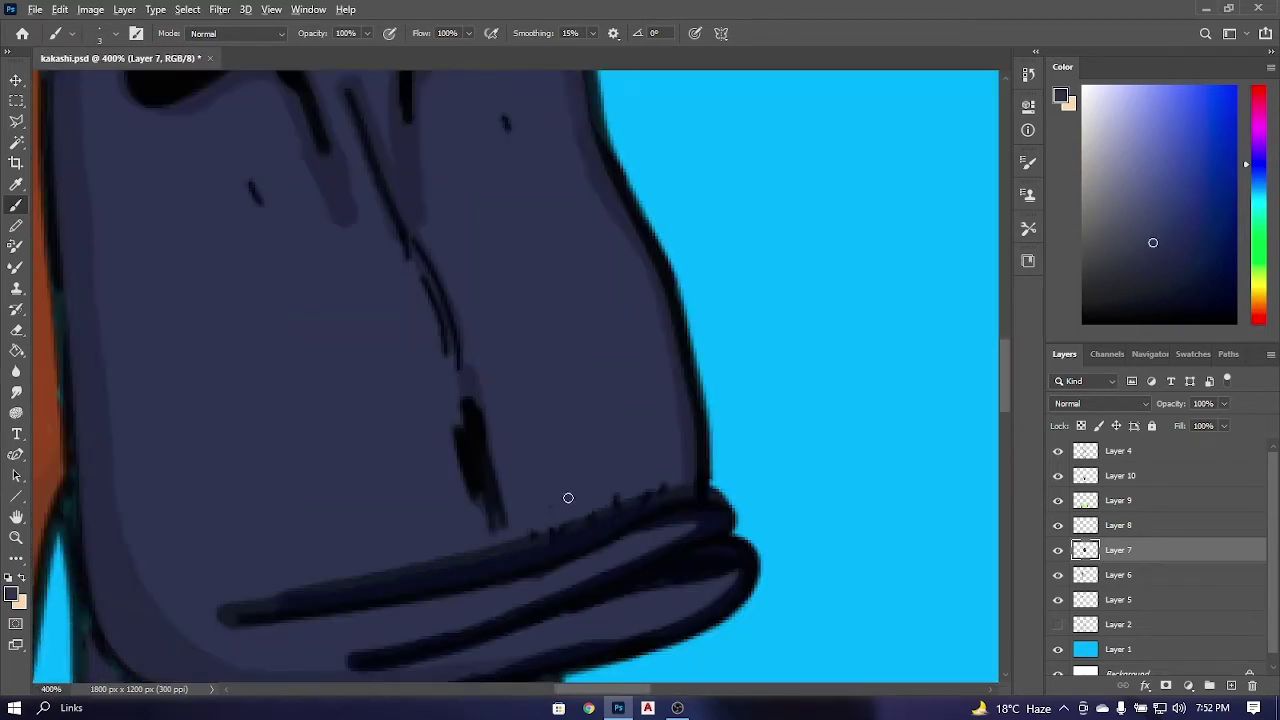
Cover the stray ticks above the lips with the mask's navy and redraw the two cheek crease lines.
alt+click(280, 200)
key(ctrl+z)
scroll(436, 360, down, 2)
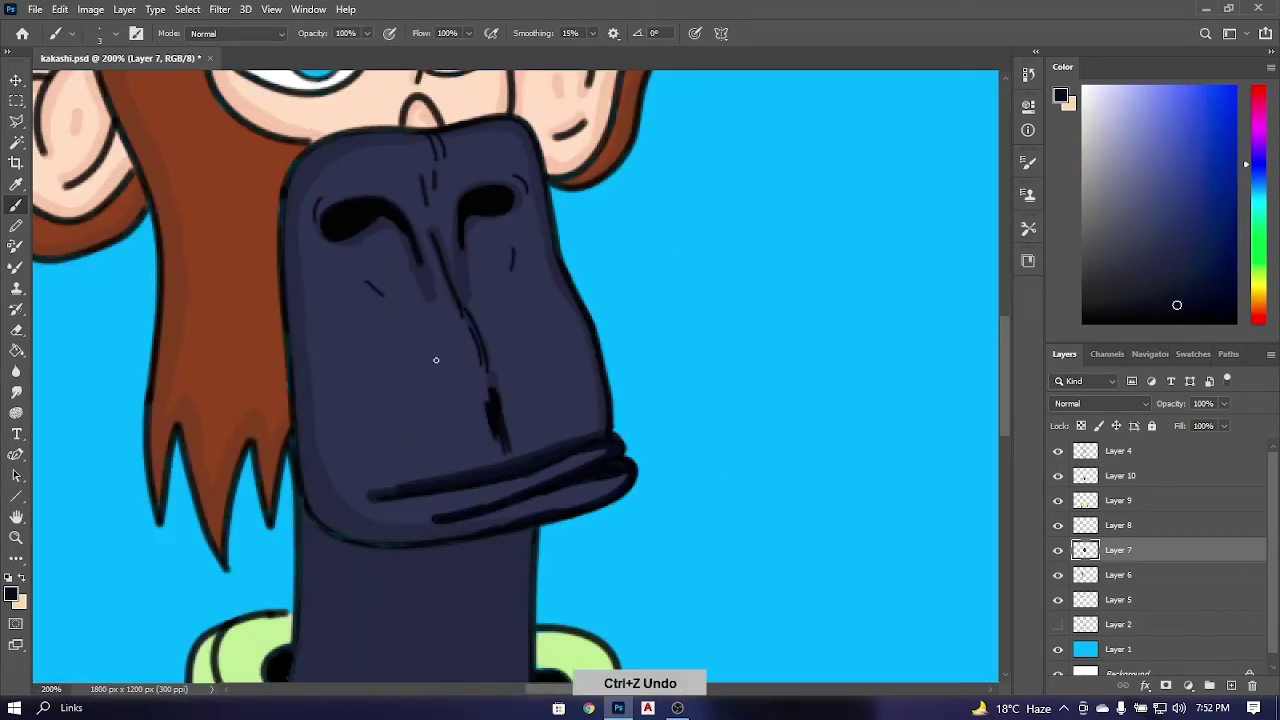
scroll(436, 360, up, 2)
scroll(546, 469, down, 1)
scroll(451, 329, down, 2)
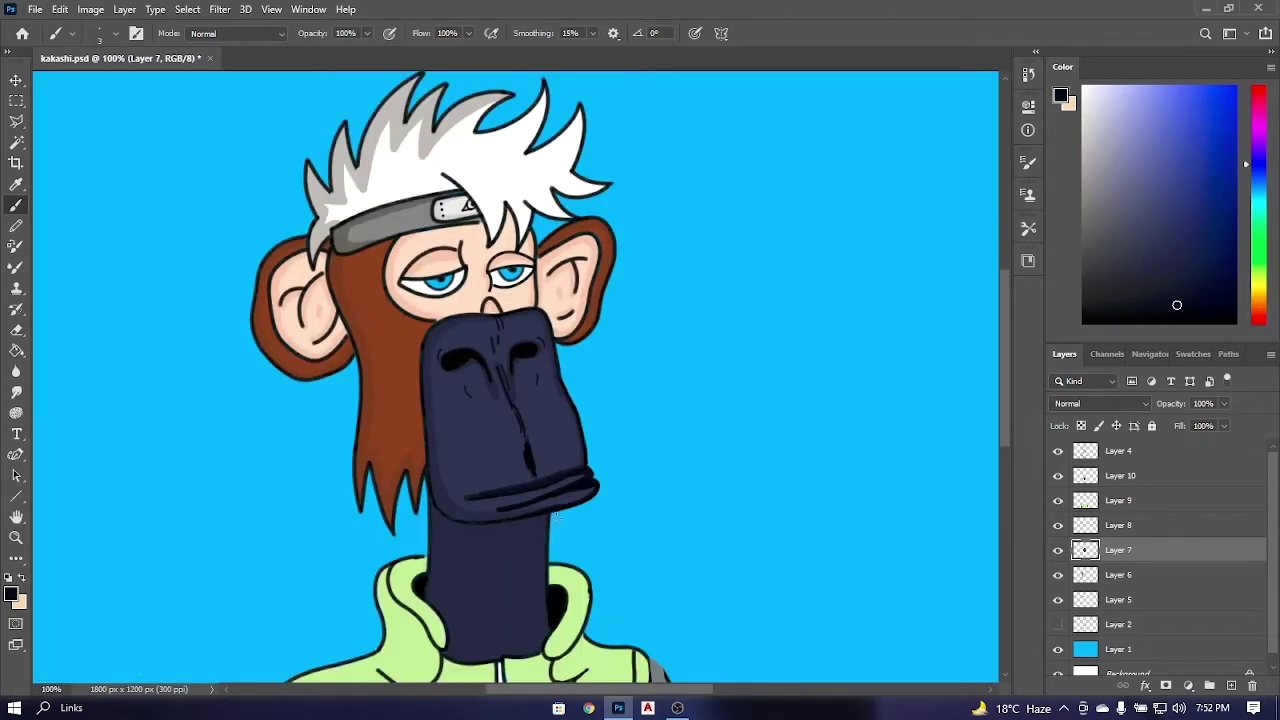
scroll(556, 515, up, 1)
key(ctrl+t)
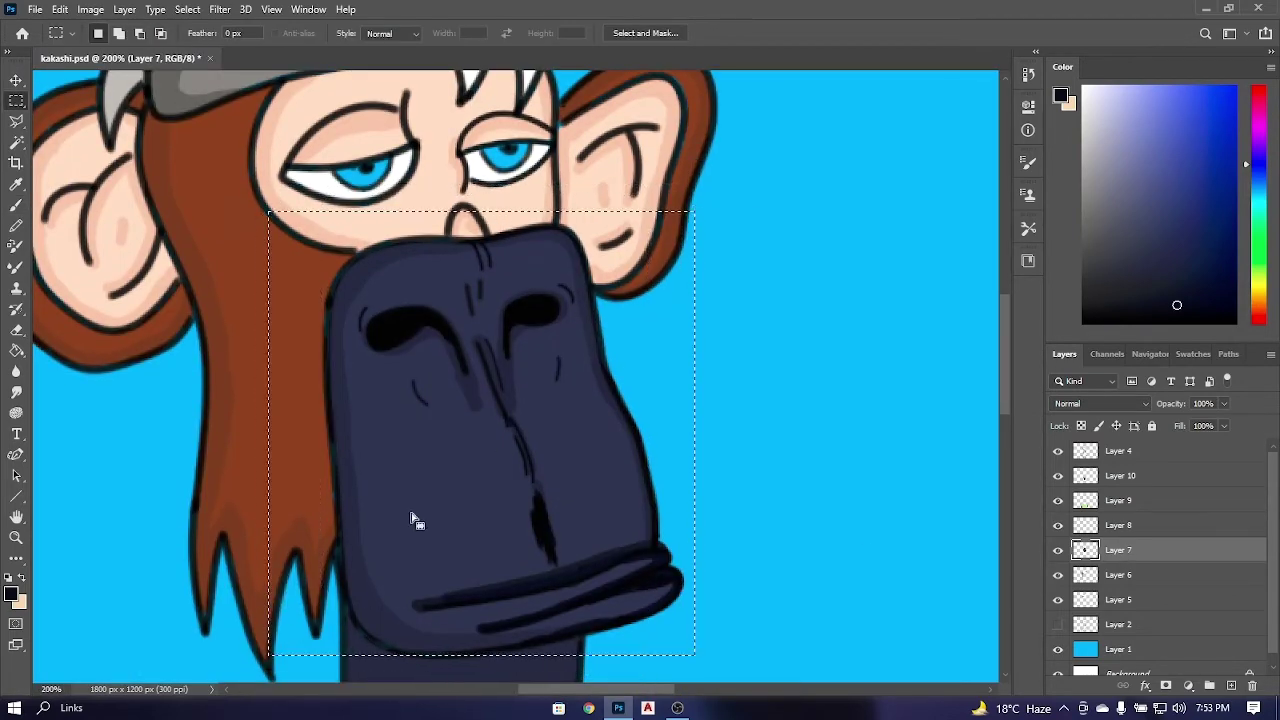
drag(210, 440, 220, 665)
key(Return)
key(ctrl+d)
key(ctrl+shift+d)
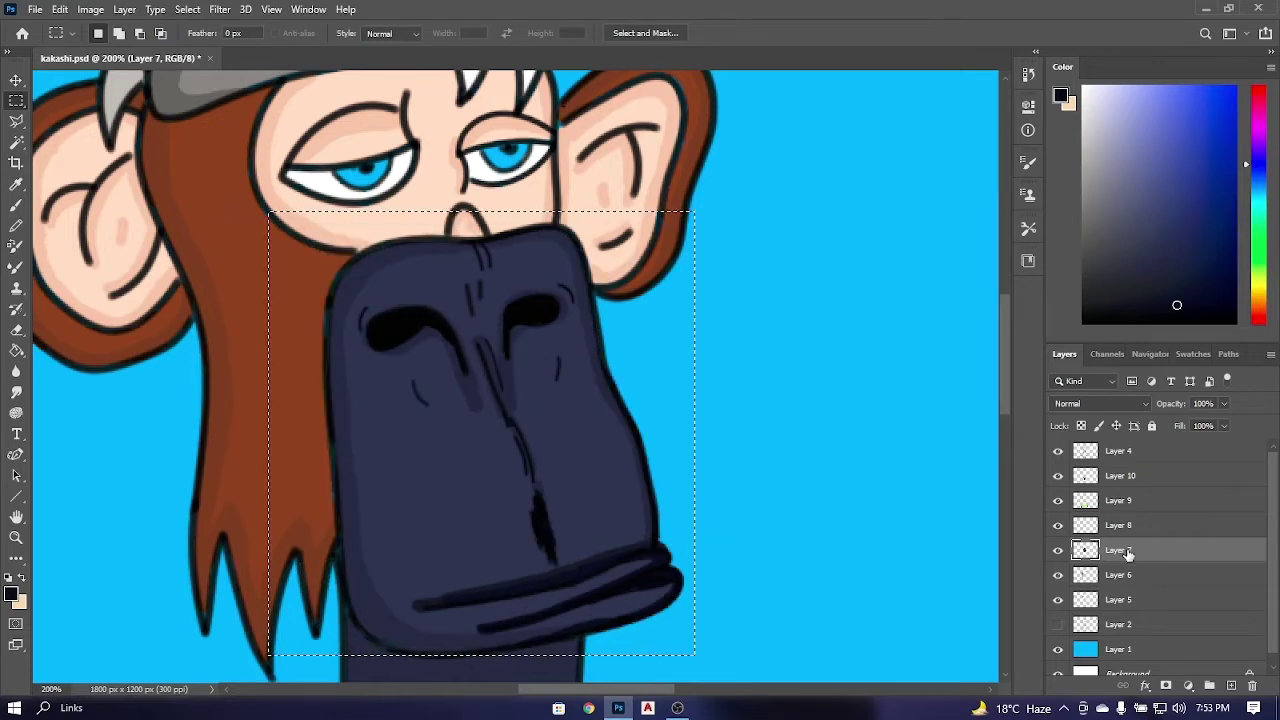
Select Layer 8 and shade the whites of both eyes with light grey using a 6 px brush.
key(ctrl+minus)
key(ctrl+minus)
click(1068, 527)
key(ctrl+plus)
key(ctrl+plus)
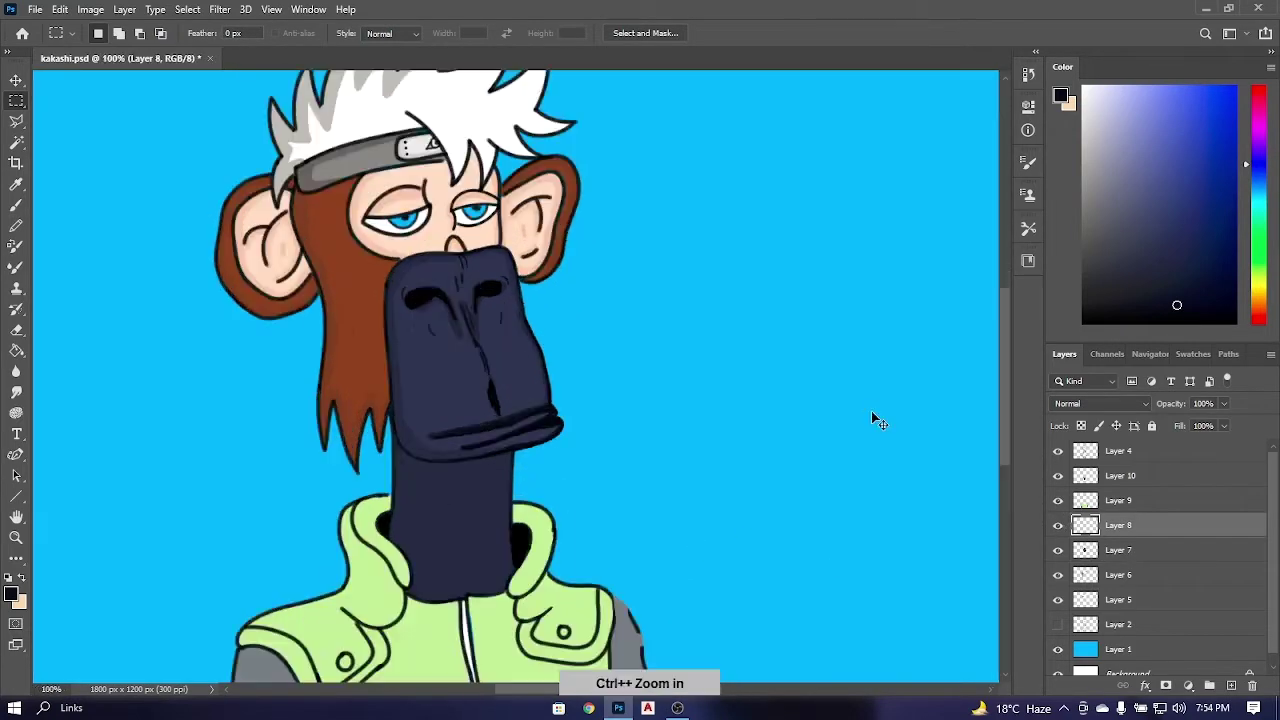
key(b)
alt+click(357, 463)
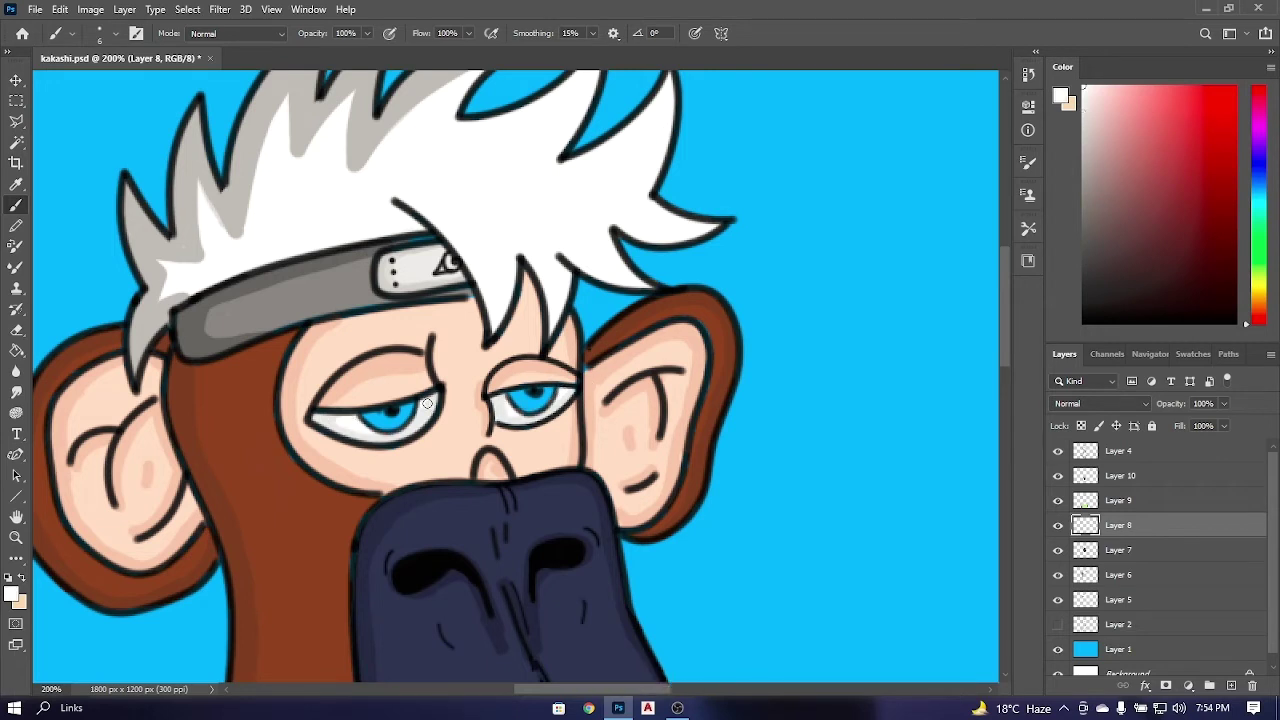
Paint a red scar from the hair down through the right eye and edge it in very dark red with a 2 px brush.
click(1236, 153)
right_click(745, 350)
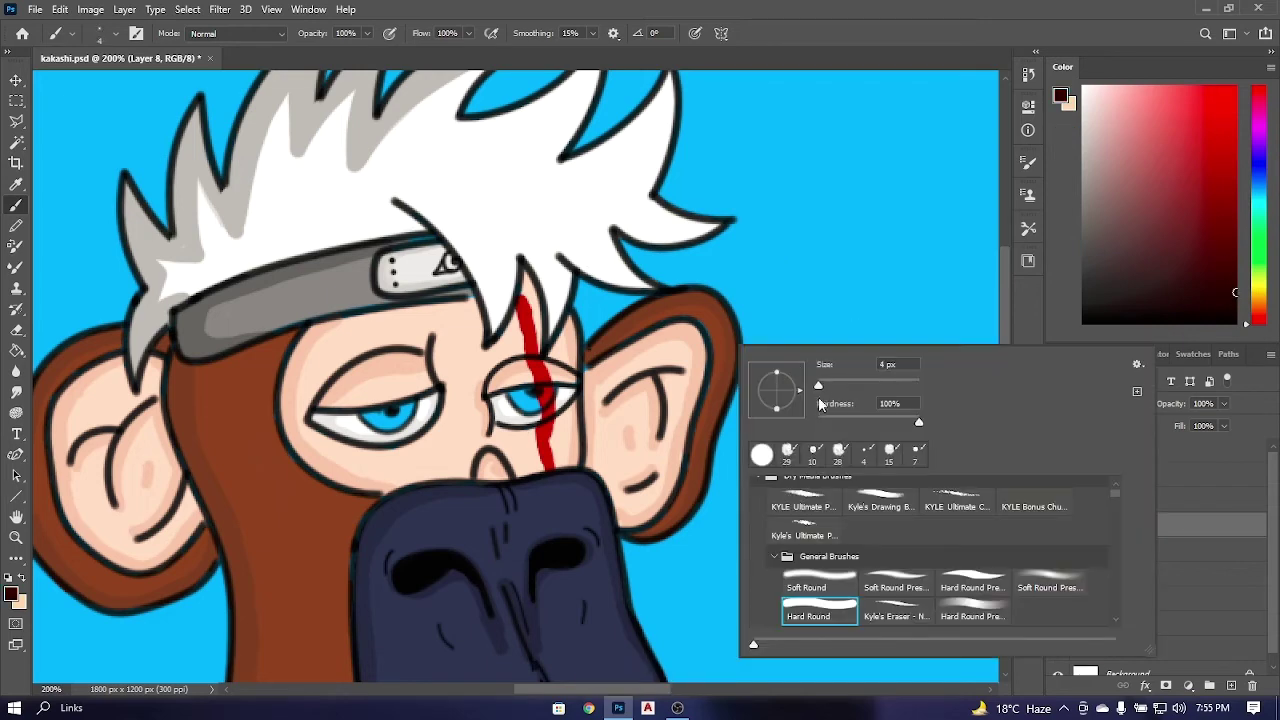
key(Escape)
scroll(480, 304, up, 1)
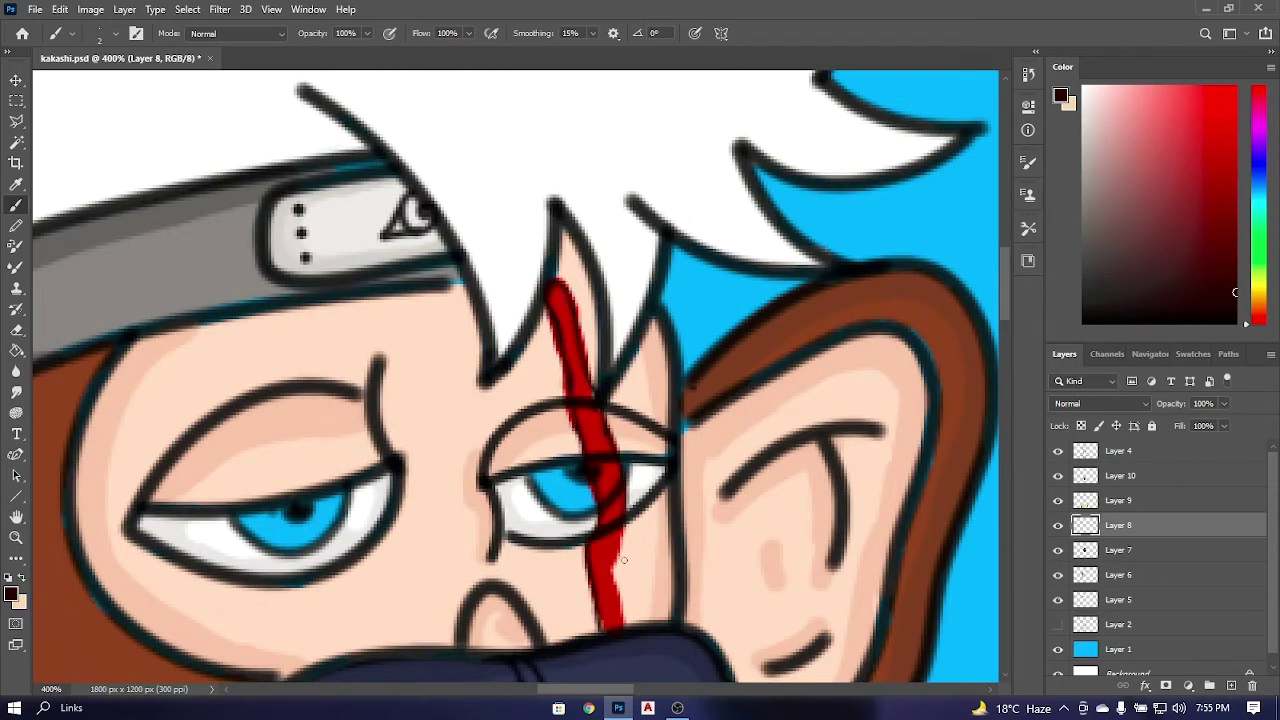
key(ctrl+minus)
key(ctrl+plus)
Brighten the scar with red and add thin red streaks to both blue irises at 22% brush opacity.
alt+click(561, 315)
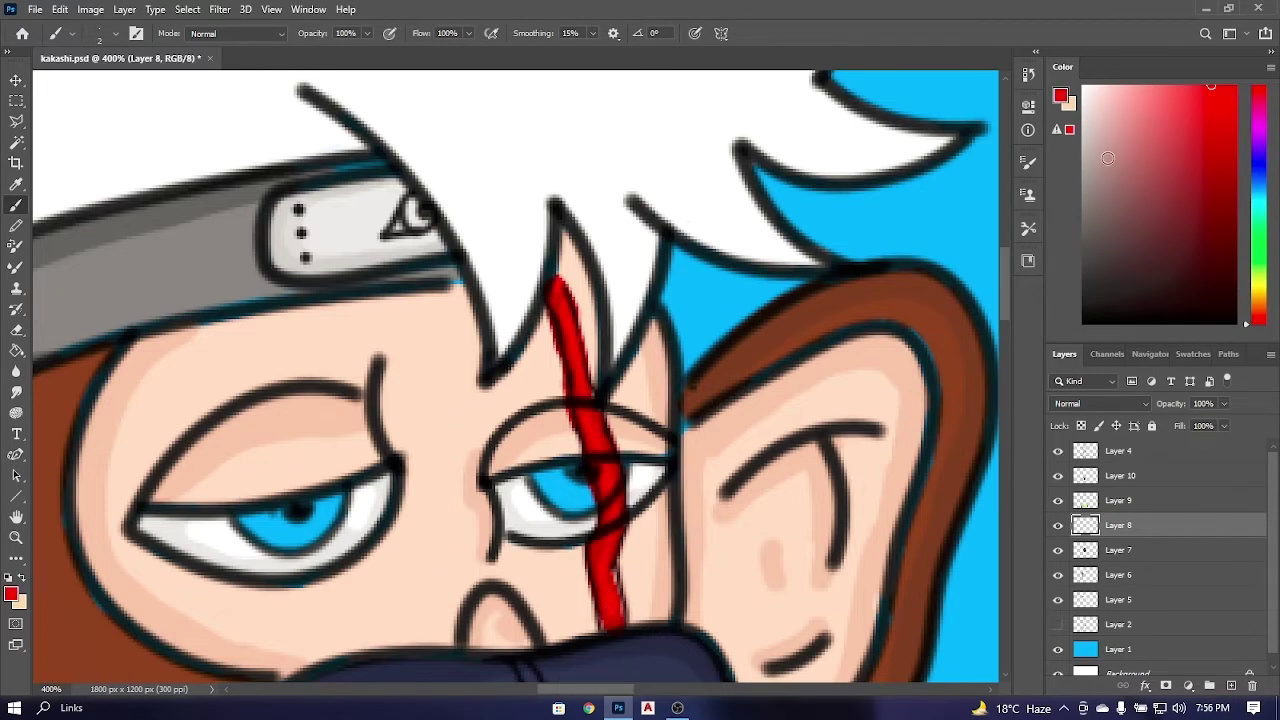
key(ctrl+minus)
key(ctrl+plus)
key(x)
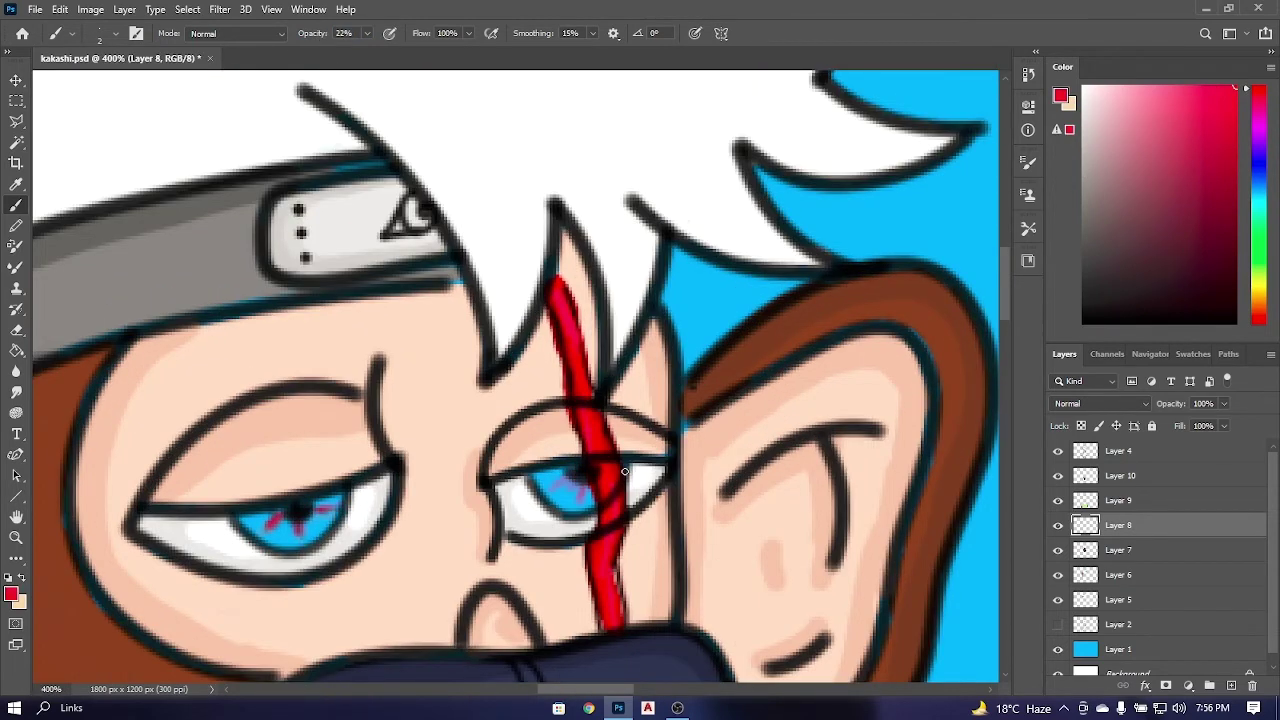
alt+click(292, 525)
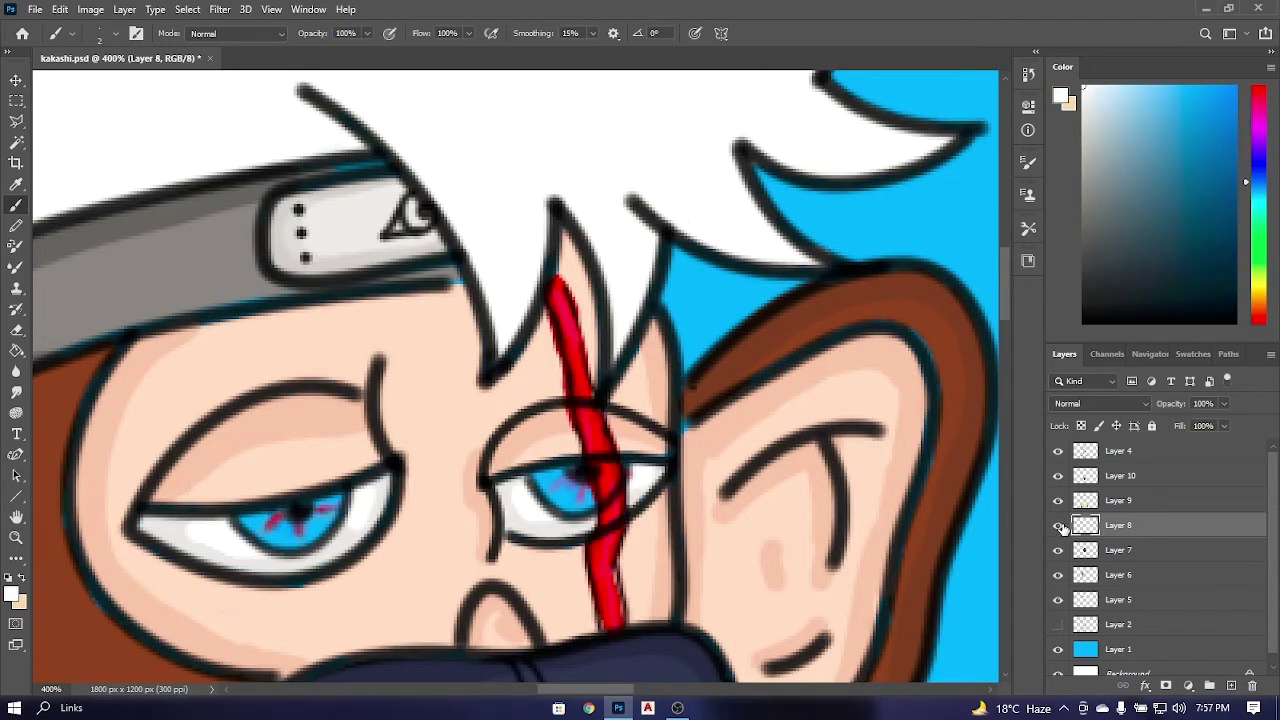
Select Layer 9, try a darker green stroke on the vest's chest with a 25 px brush, and undo it.
click(1118, 500)
key(ctrl+minus)
key(ctrl+minus)
key(ctrl+plus)
scroll(515, 375, down, 5)
alt+click(521, 375)
drag(512, 410, 521, 375)
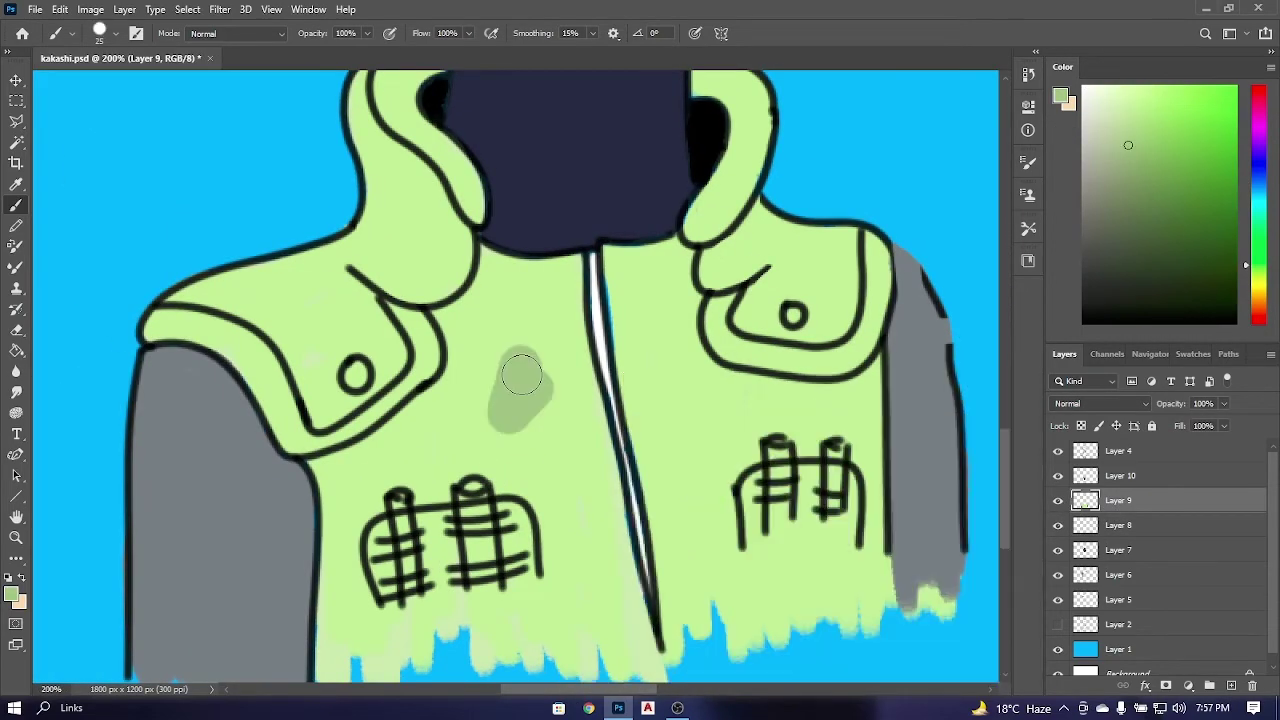
key(ctrl+z)
Shade the inside of the left collar and the crease beside the shoulder flap with darker green using a 7 px brush.
key(ctrl+plus)
right_click(350, 382)
key(Return)
drag(366, 214, 450, 290)
drag(510, 410, 535, 683)
drag(480, 165, 592, 410)
key(ctrl+z)
Draw a 4 px near-black line along the shadow's edge inside the left collar.
alt+click(514, 297)
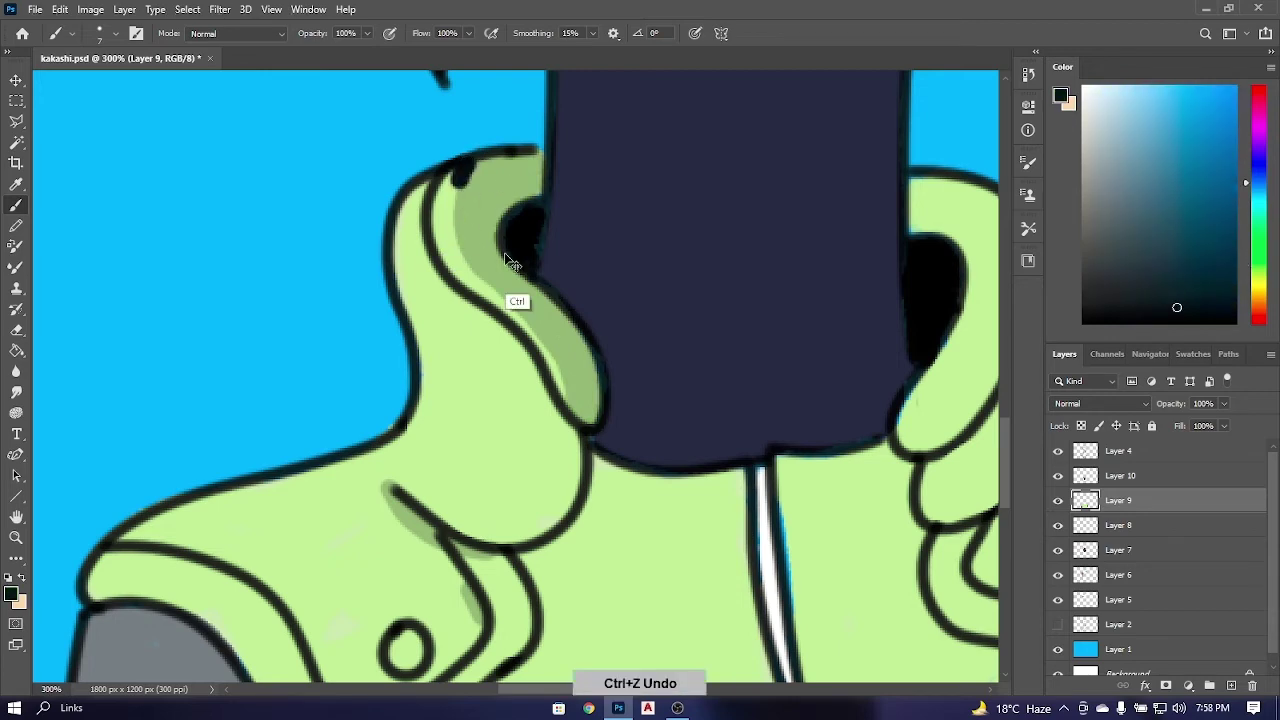
right_click(514, 297)
key(Escape)
key(ctrl+z)
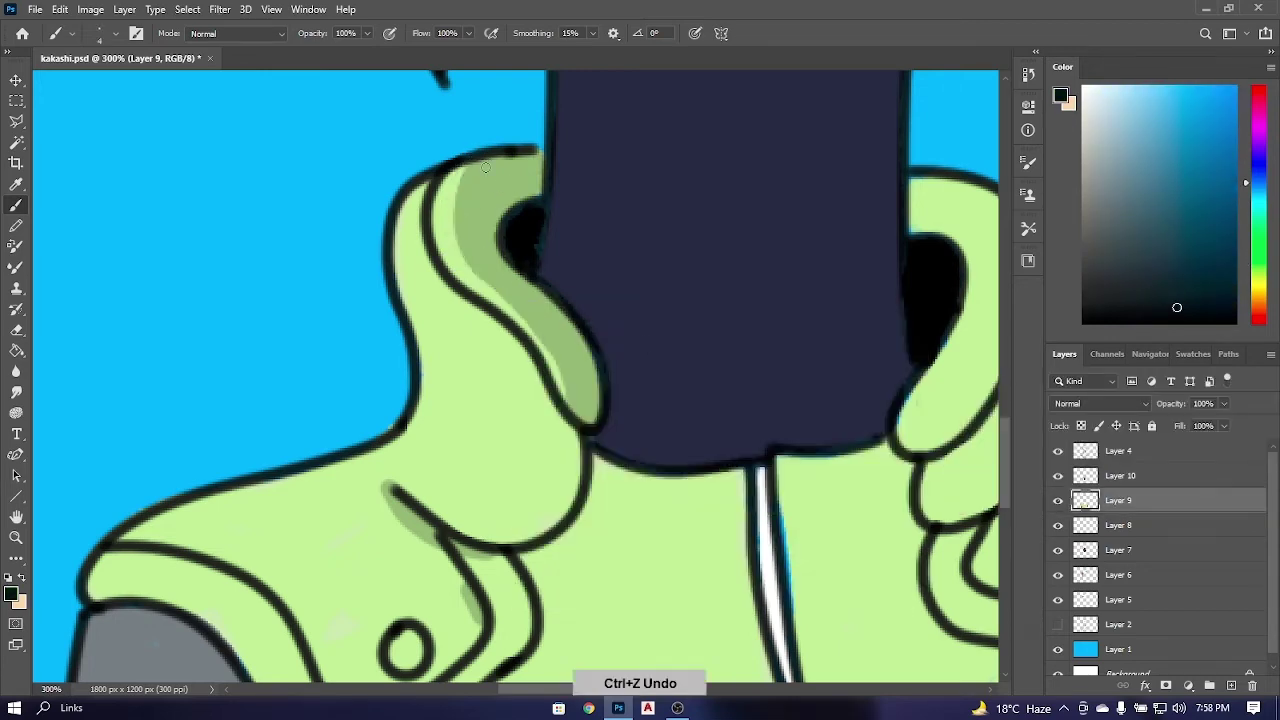
alt+click(590, 440)
drag(588, 443, 651, 232)
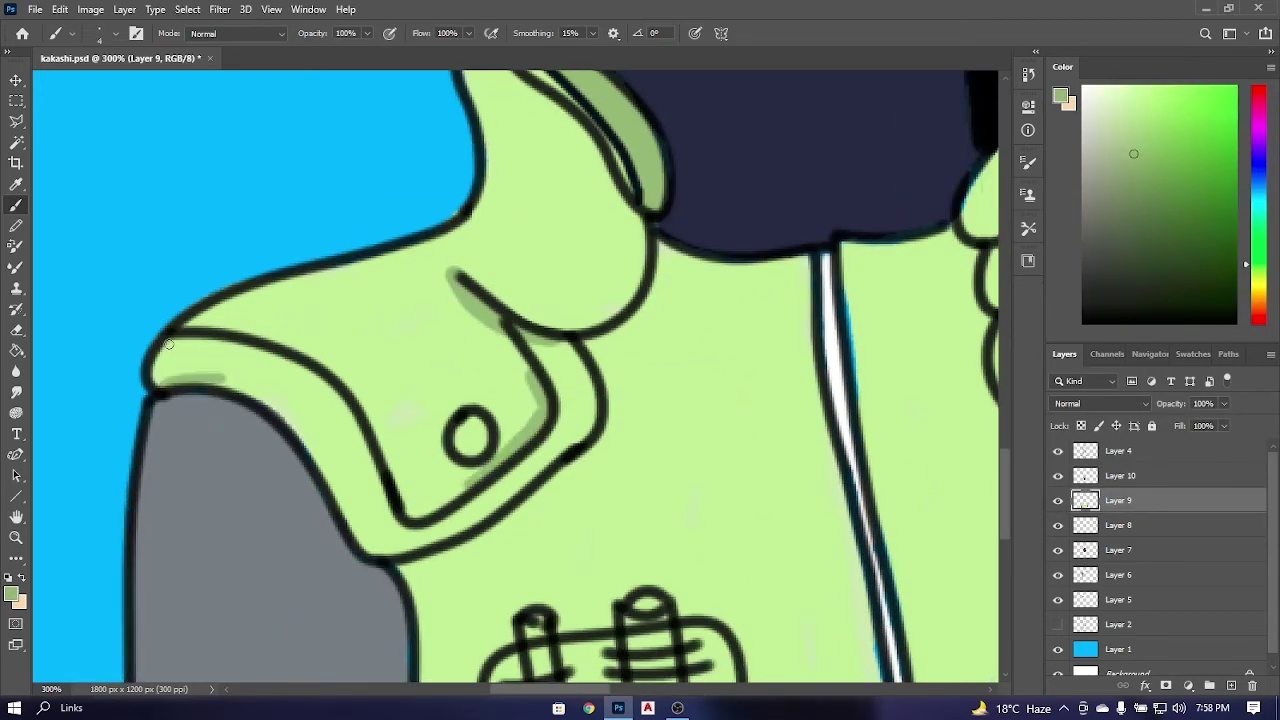
Shade the left shoulder band and the border around its flap with darker green using a 7 px brush.
right_click(390, 385)
mouse_move(168, 344)
mouse_down()
mouse_move(310, 435)
mouse_move(168, 372)
mouse_up()
key(Escape)
mouse_move(452, 524)
mouse_down()
mouse_move(538, 469)
mouse_move(531, 372)
mouse_up()
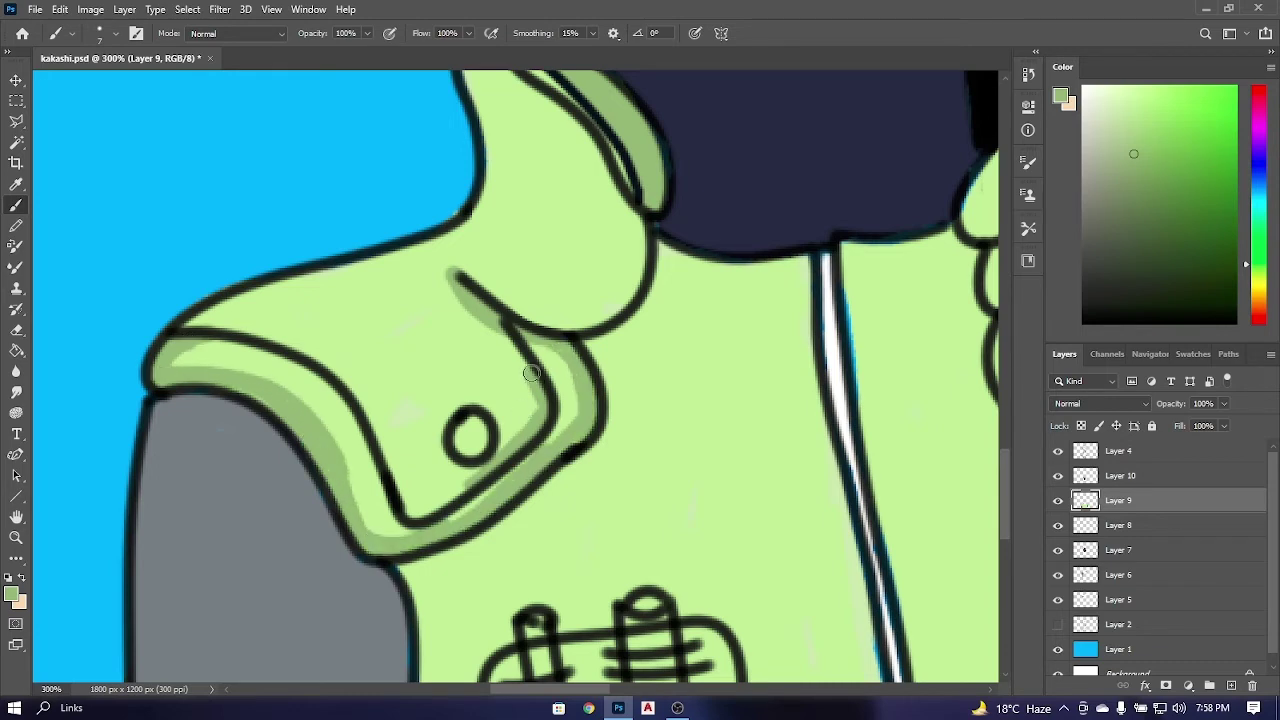
Fill the left flap's button white and shade the left collar's folds, outer edge and shoulder top with darker green.
alt+click(648, 195)
drag(605, 165, 600, 305)
drag(522, 297, 465, 272)
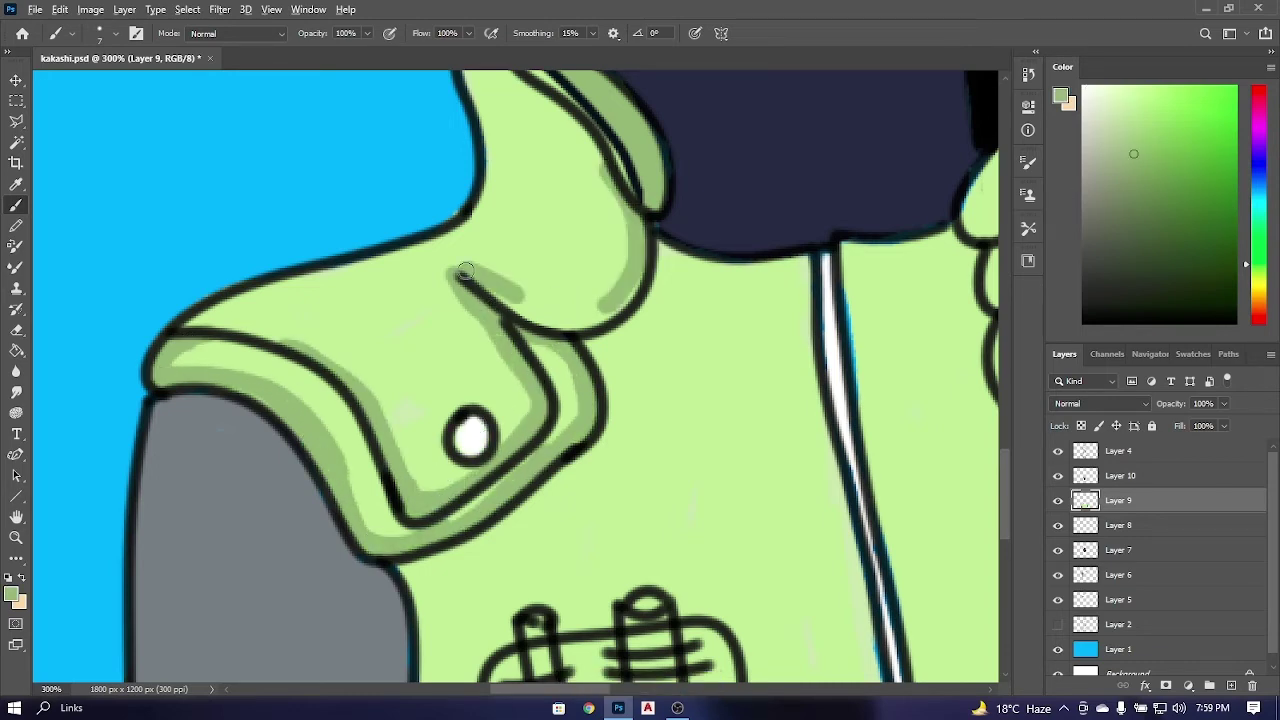
key(ctrl+minus)
key(ctrl+plus)
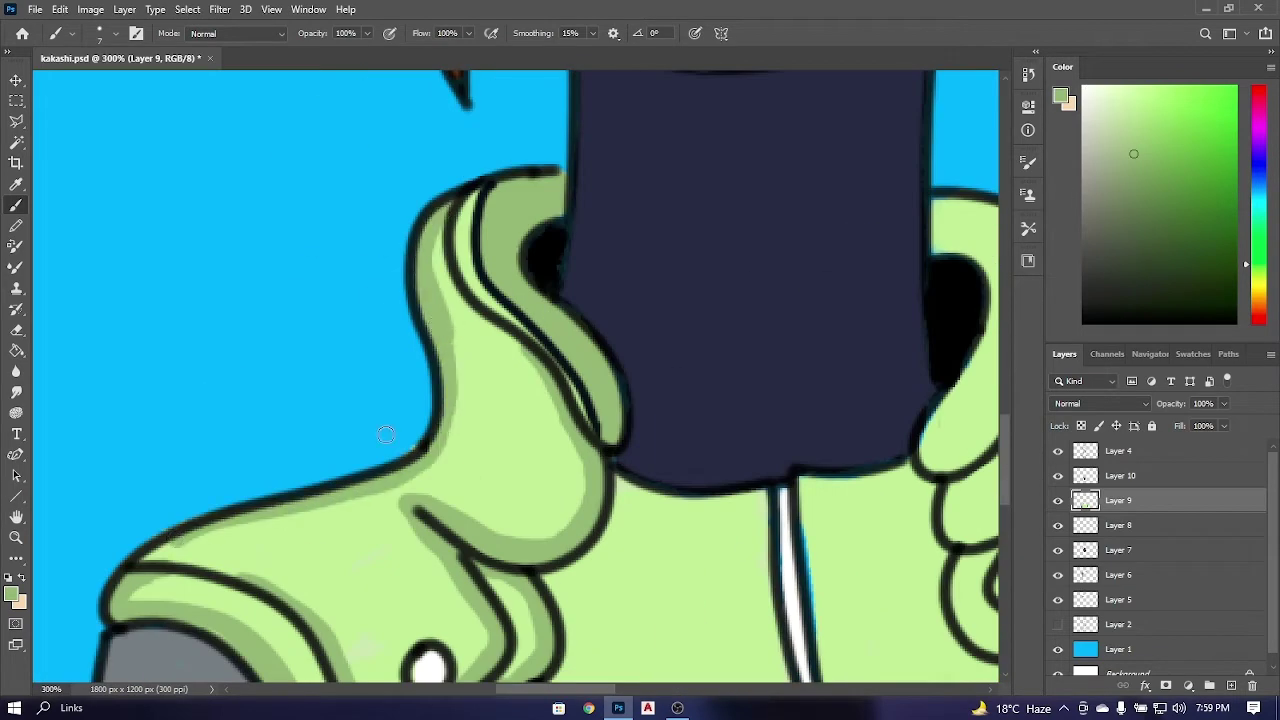
Shade the right shoulder flap, its border and the adjoining fold with darker green, and fill its button white.
key(ctrl+plus)
mouse_move(646, 397)
mouse_down()
mouse_move(593, 349)
mouse_move(821, 330)
mouse_up()
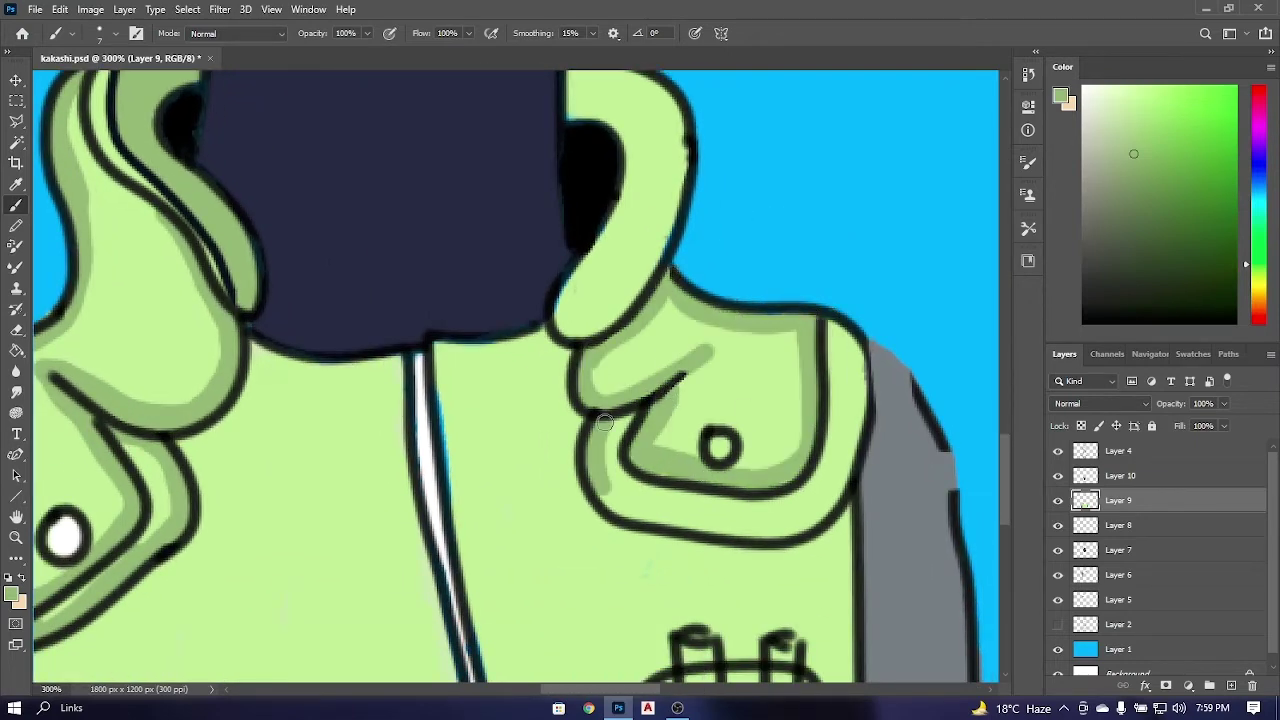
key(ctrl+z)
drag(615, 497, 842, 378)
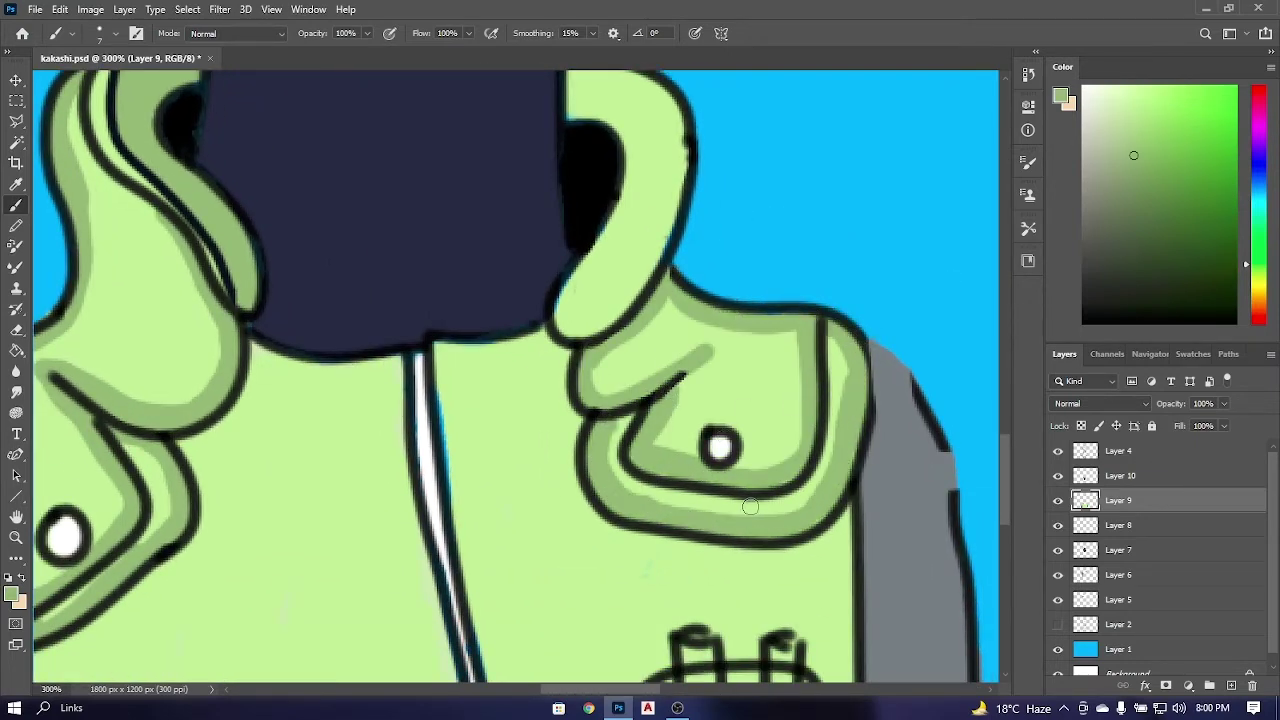
Shade the vest along the right side of the zipper and beneath the neck with darker green.
scroll(750, 507, down, 3)
key(ctrl+z)
drag(515, 500, 515, 300)
scroll(536, 225, up, 3)
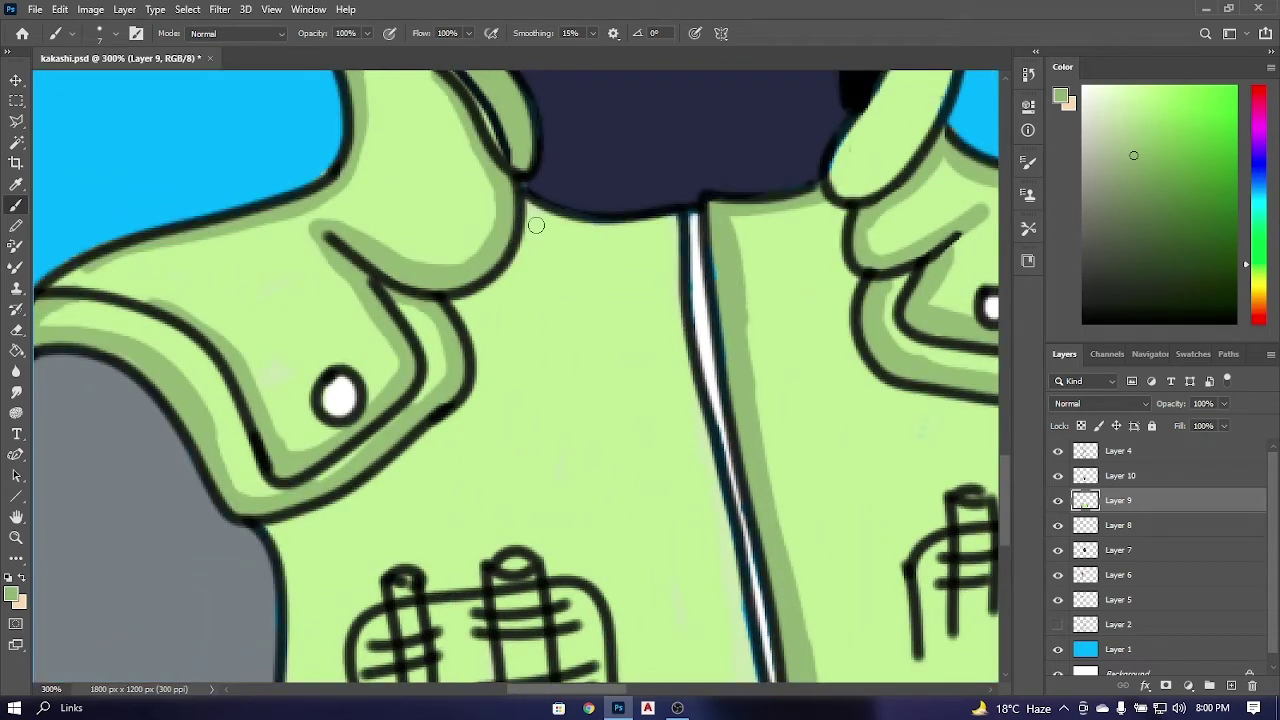
key(ctrl+minus)
Shade the inside of the right collar with darker green and draw a 4 px black line along its inner fold.
drag(644, 122, 648, 287)
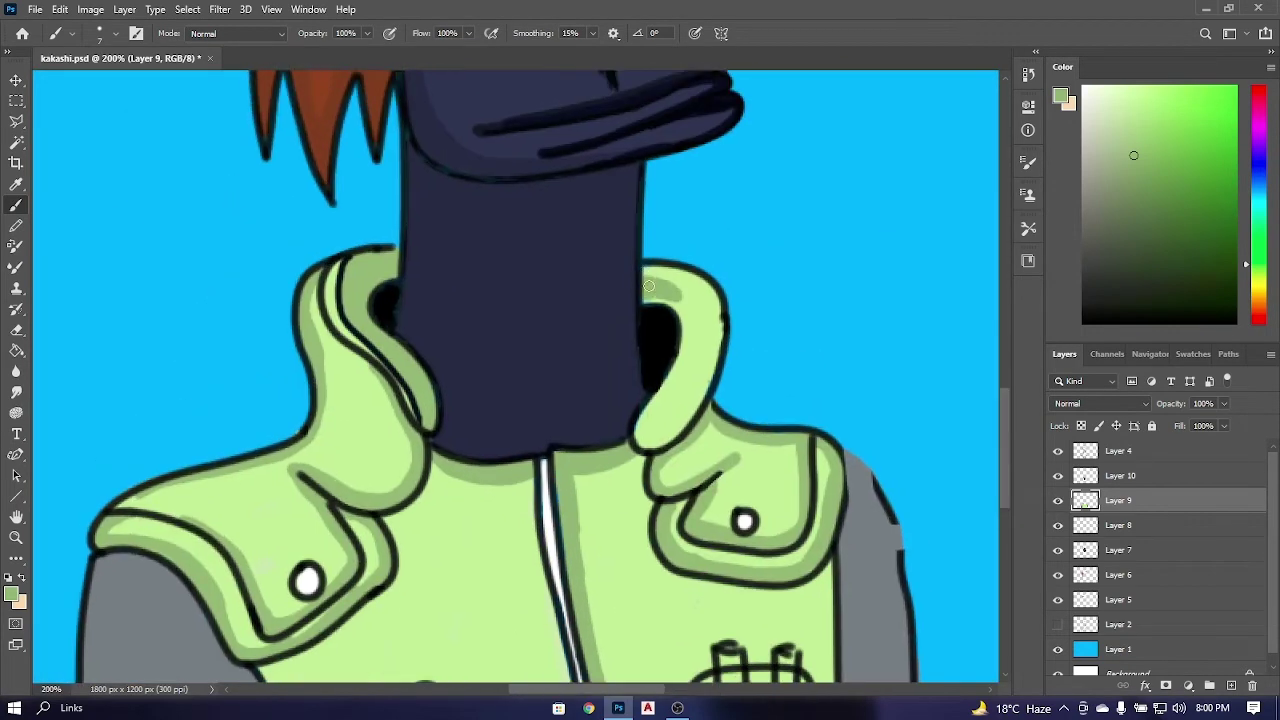
right_click(635, 427)
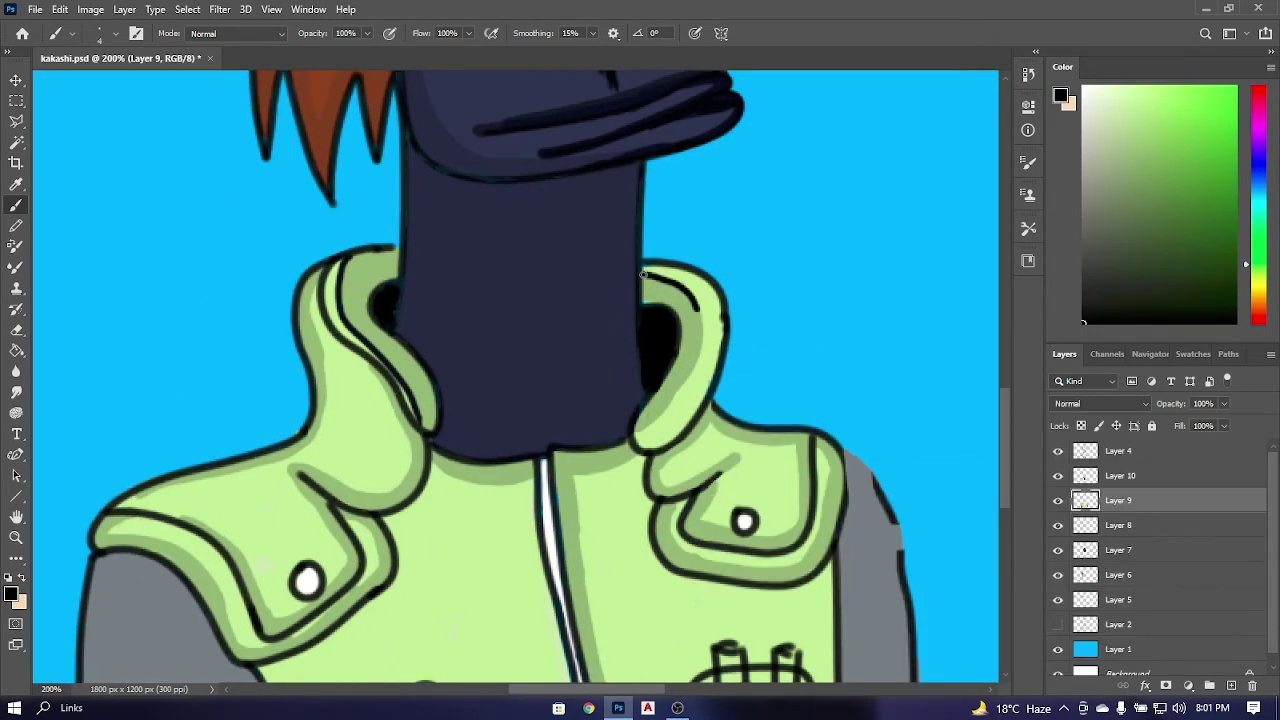
key(ctrl+minus)
key(ctrl+plus)
Paint a rounded patch on the left sleeve with a 12 px dark grey border and a light grey centre.
drag(431, 507, 531, 421)
right_click(531, 421)
drag(445, 455, 428, 367)
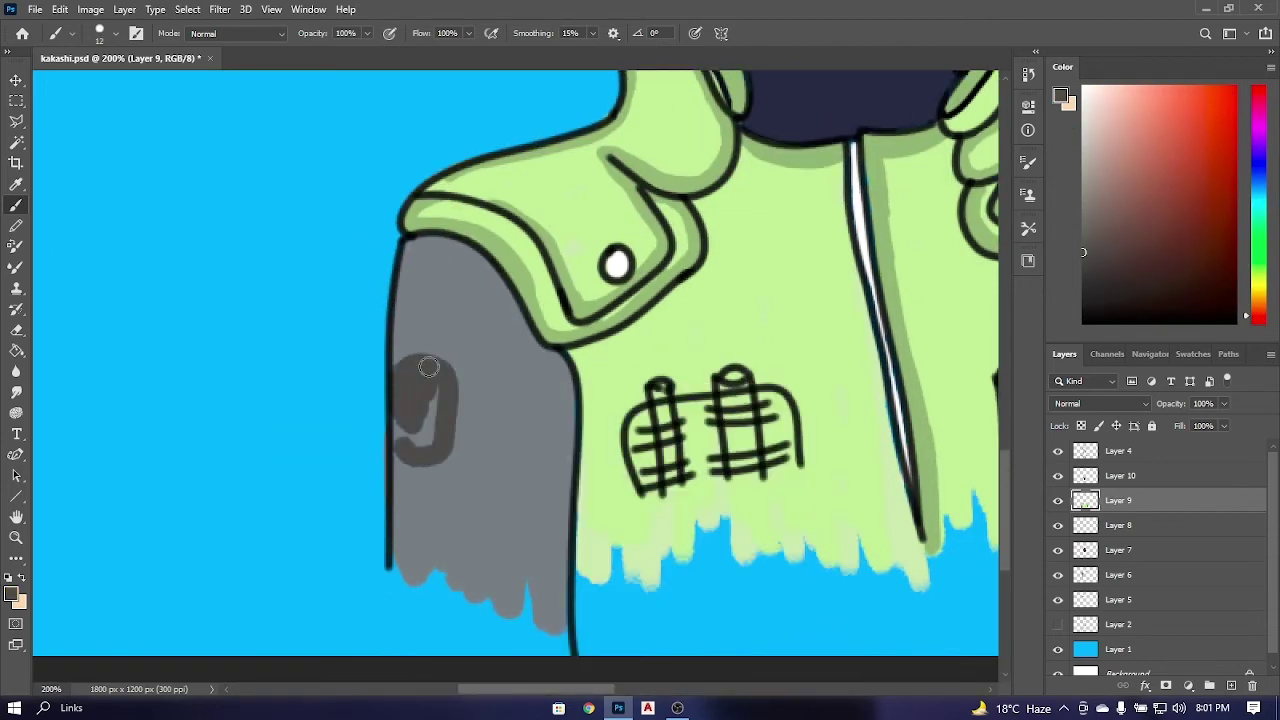
key(ctrl+plus)
Draw a thin red spiral inside the light grey sleeve patch with a hard round brush.
right_click(604, 387)
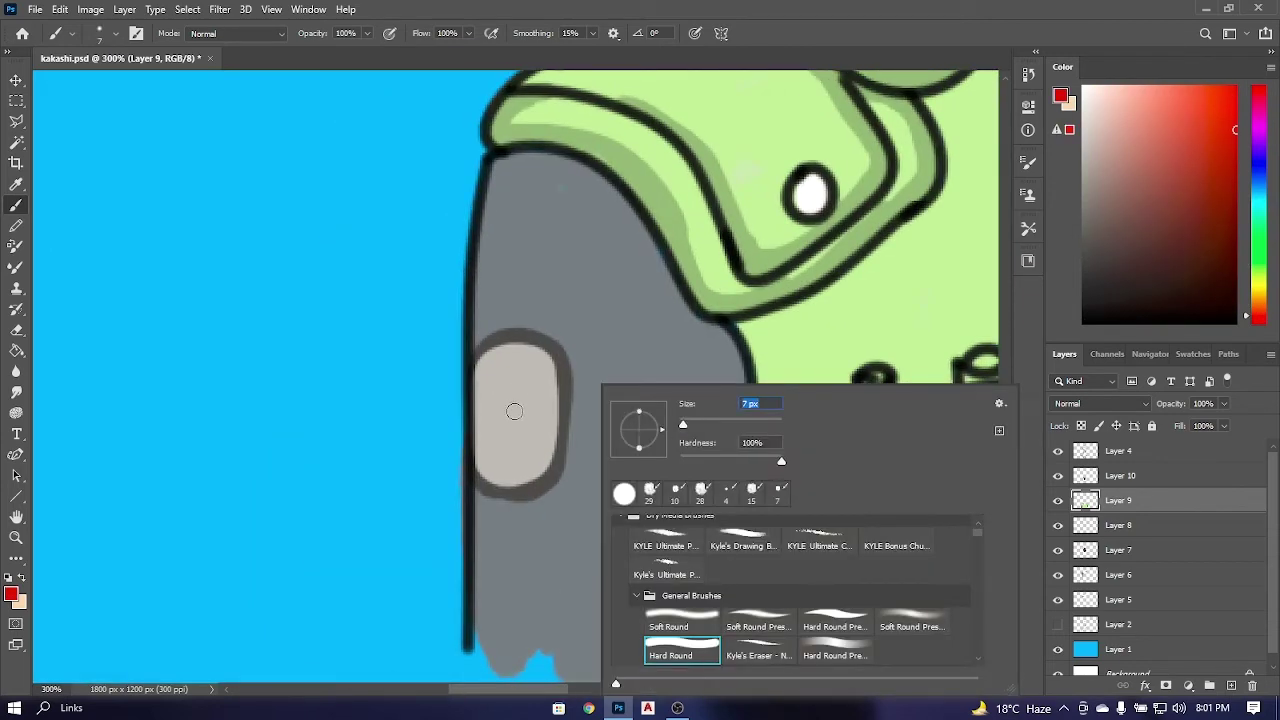
key(Escape)
drag(512, 410, 480, 455)
right_click(566, 385)
key(Escape)
Thicken and soften the red spiral on the sleeve patch with a lower-opacity red brush.
drag(339, 37, 316, 37)
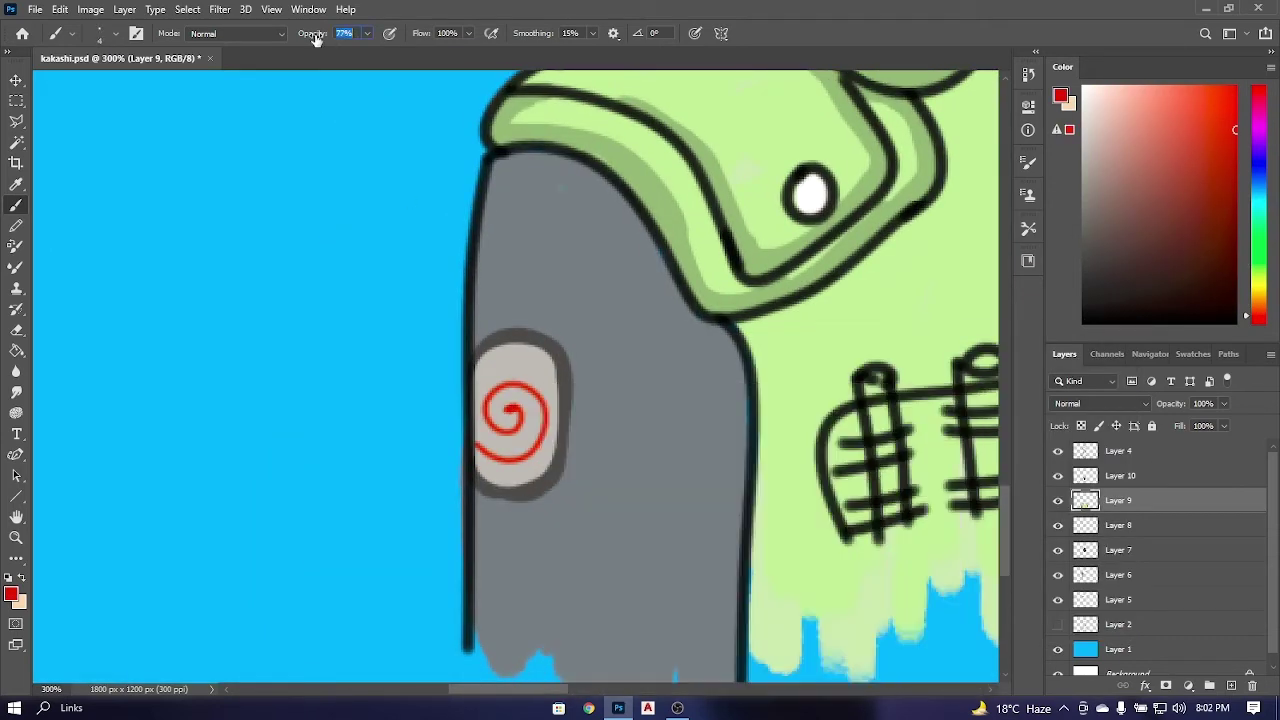
key(4)
right_click(598, 386)
click(740, 535)
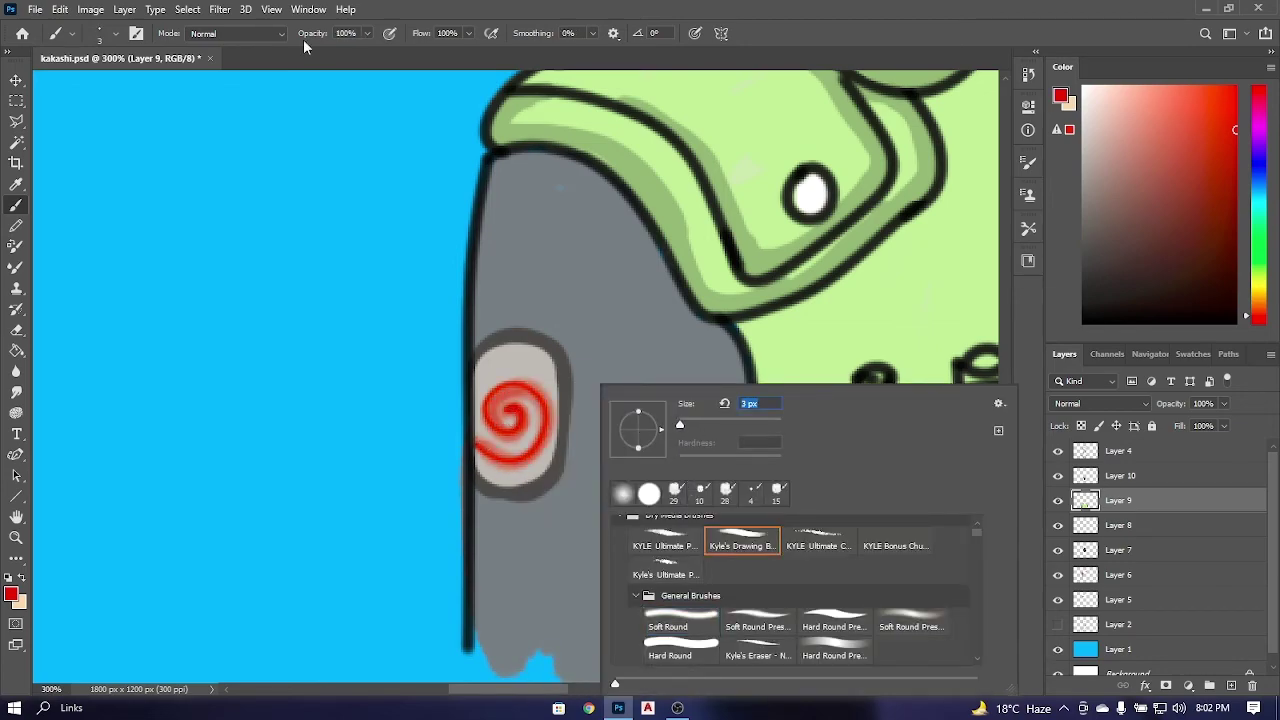
key(Escape)
key(ctrl+minus)
key(ctrl+minus)
key(ctrl+minus)
key(ctrl+plus)
key(ctrl+plus)
key(ctrl+plus)
key(ctrl+0)
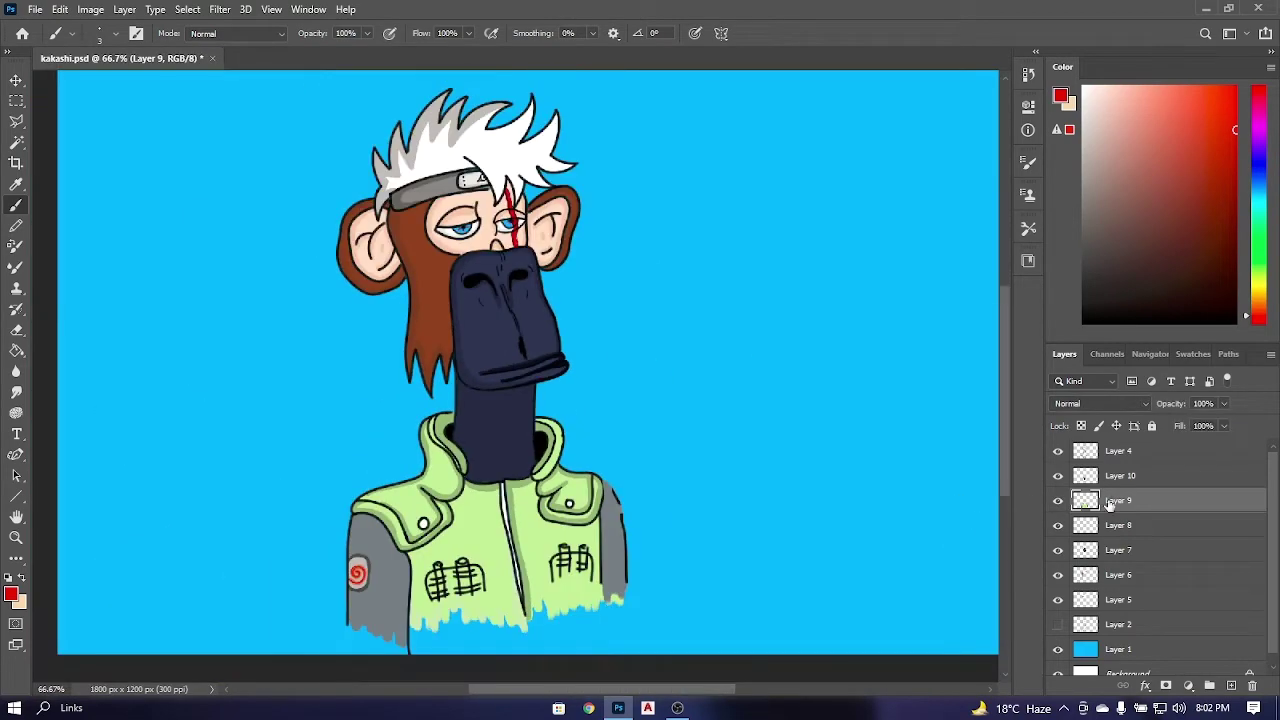
Fill the scroll tubes in both vest pockets with a dark green using a 14 px brush.
scroll(462, 629, up, 4)
alt+click(400, 348)
key(bracketright)
key(bracketright)
key(bracketright)
drag(390, 300, 400, 445)
drag(280, 315, 290, 465)
drag(845, 235, 845, 370)
drag(930, 235, 890, 313)
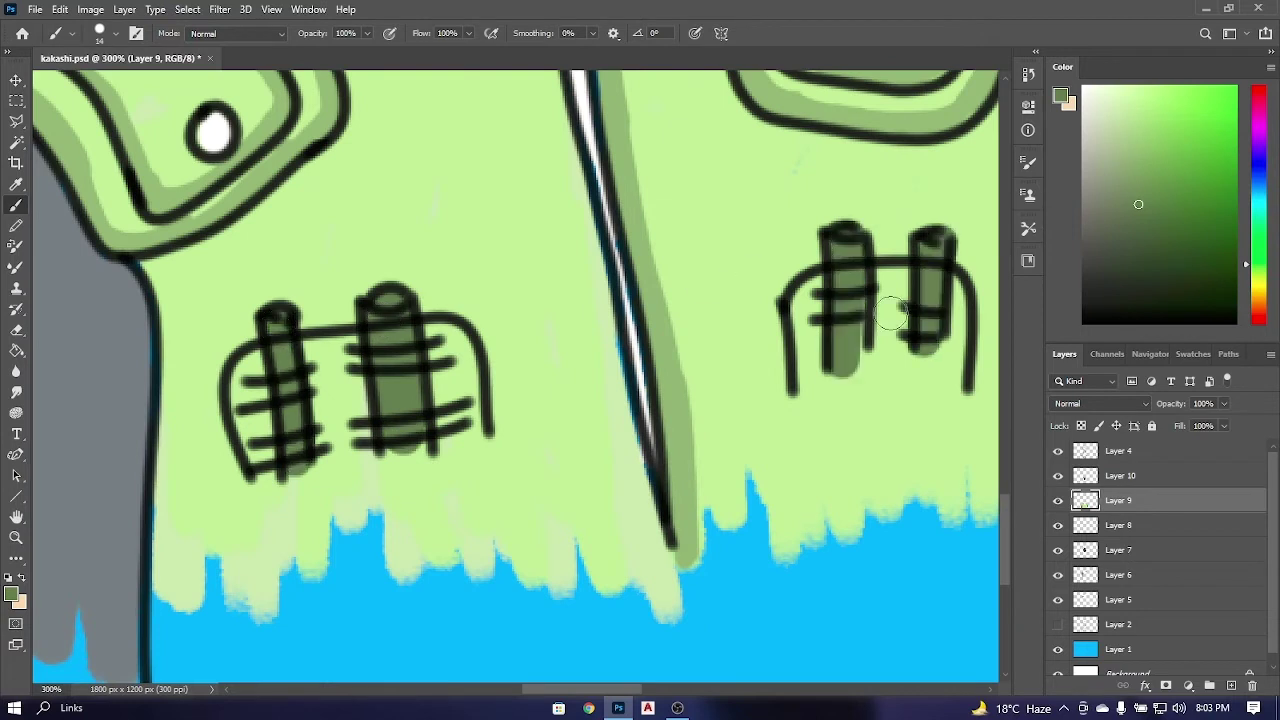
Shade the edges of the scroll tubes with a darker green and thicken their straps using a 7 px brush.
click(1150, 274)
right_click(404, 382)
key(Escape)
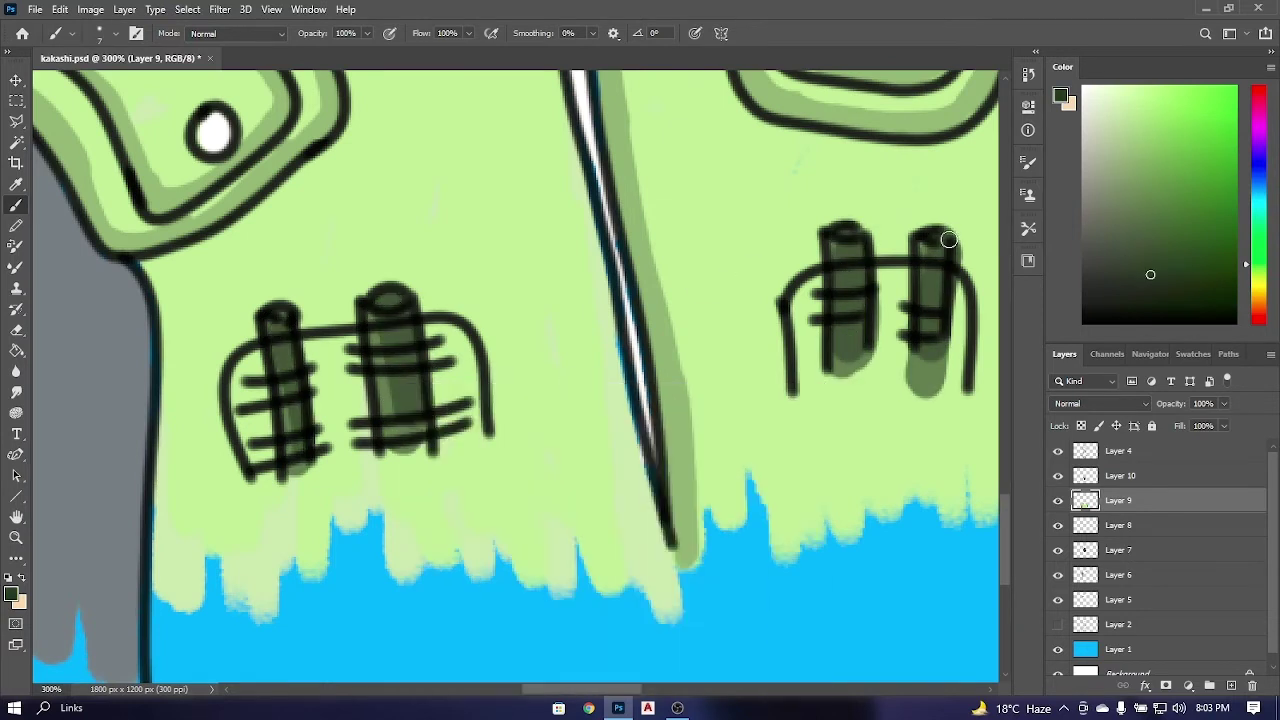
mouse_move(350, 362)
mouse_down()
mouse_move(379, 437)
mouse_move(468, 413)
mouse_move(246, 382)
mouse_move(257, 470)
mouse_up()
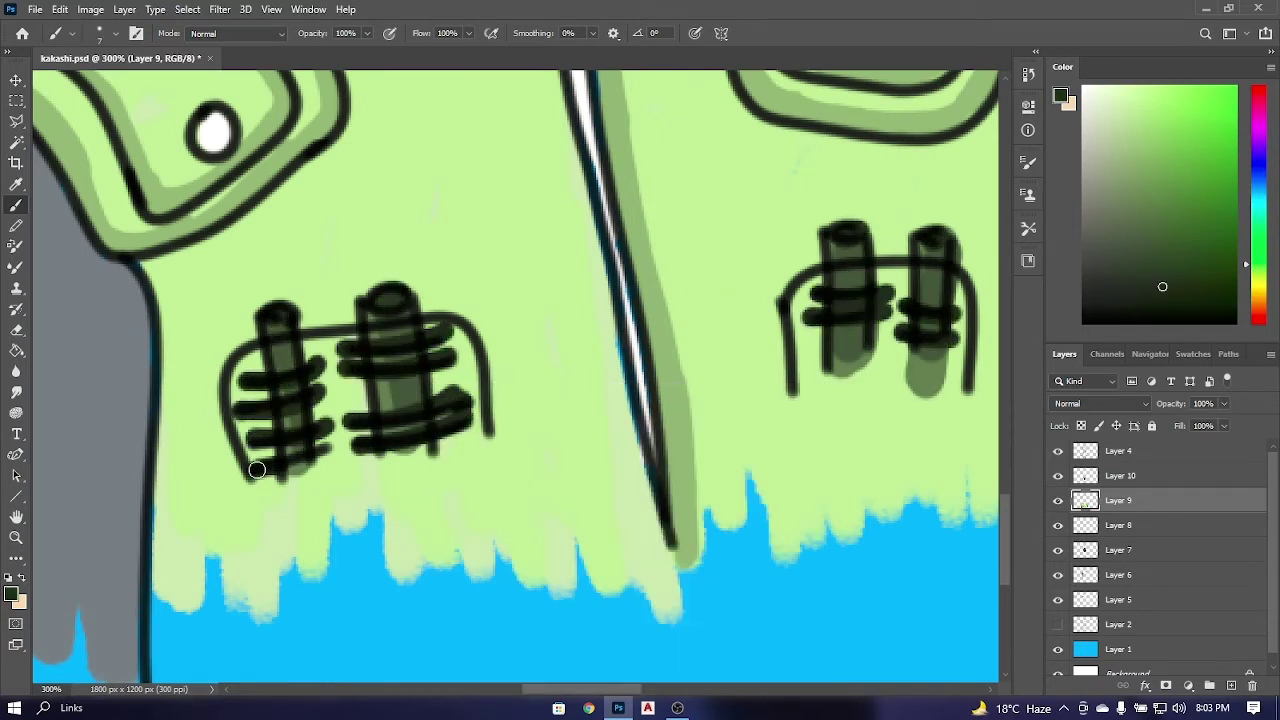
Round off the lower ends of the scroll tubes in both pockets with dark green and black.
alt+click(922, 365)
drag(925, 378, 845, 378)
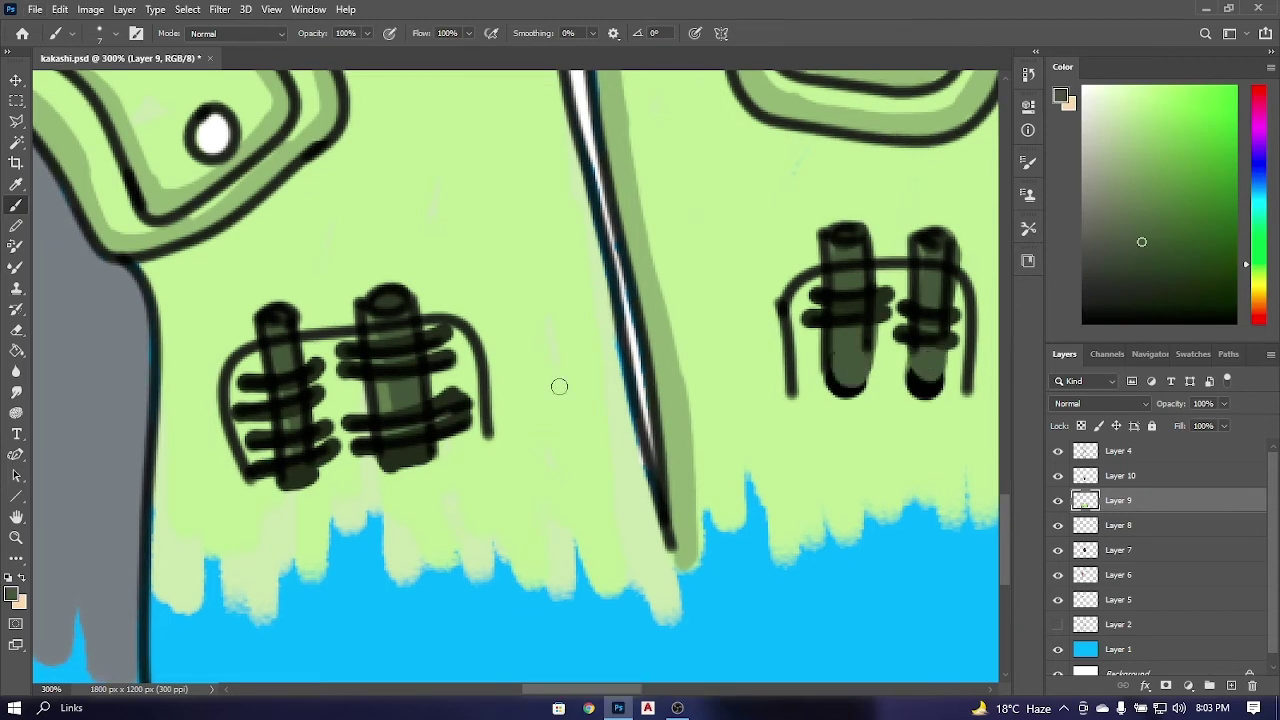
key(ctrl+minus)
key(ctrl+minus)
key(ctrl+minus)
key(ctrl+minus)
key(ctrl+plus)
key(ctrl+plus)
key(ctrl+plus)
key(ctrl+plus)
On Layer 10, shade the neck with darker navy under the mask and along both sides, and add two short creases.
drag(604, 548, 660, 366)
key(alt+bracketright)
alt+click(660, 366)
mouse_move(463, 218)
mouse_down()
mouse_move(537, 222)
mouse_move(428, 216)
mouse_move(478, 283)
mouse_up()
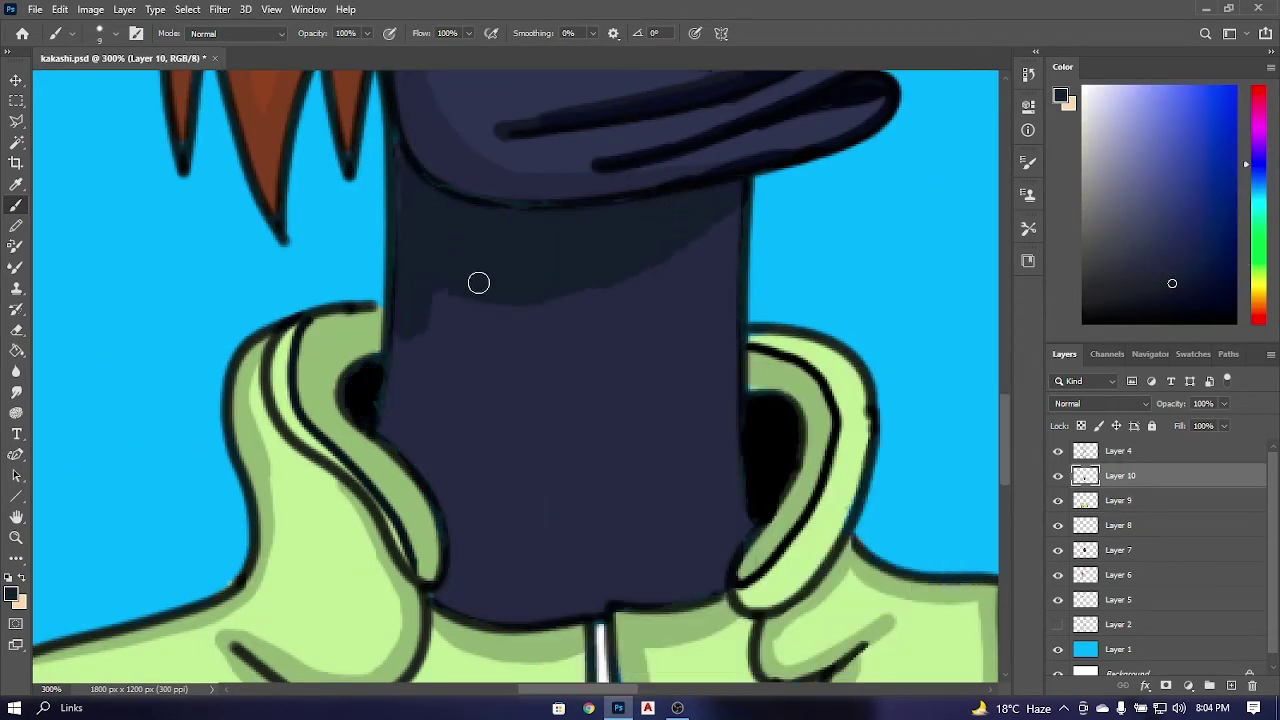
drag(628, 592, 724, 390)
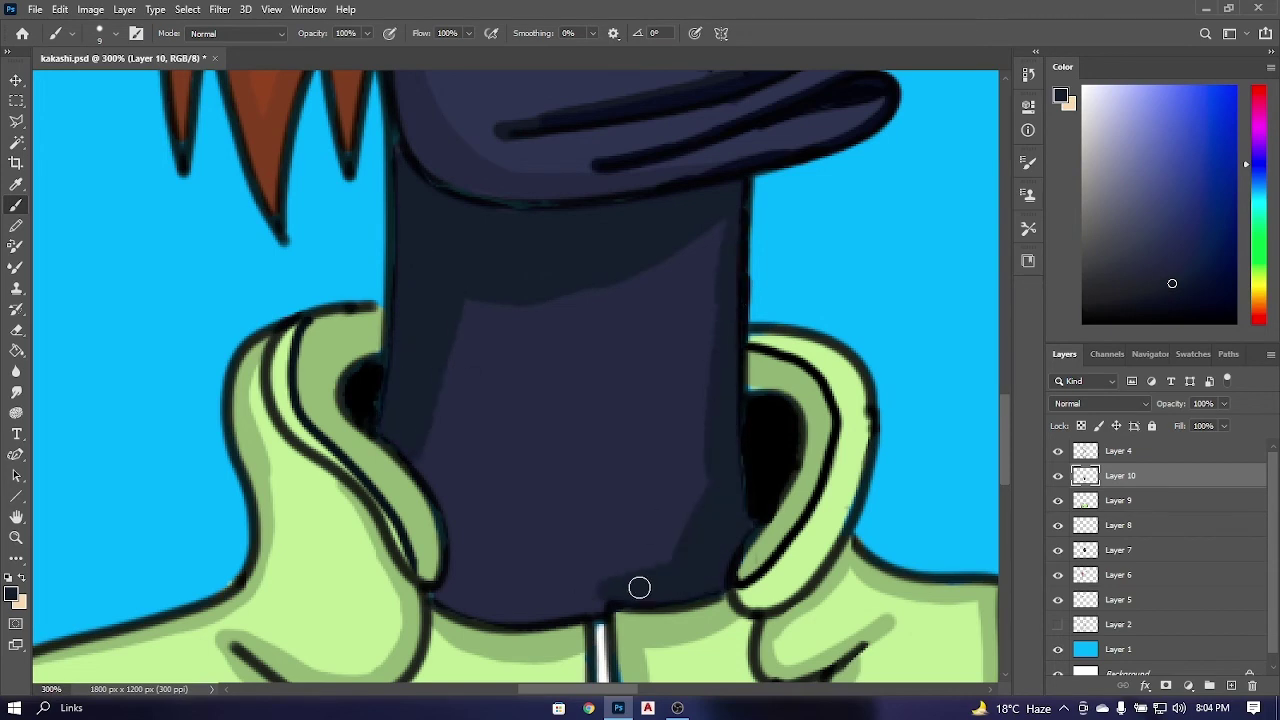
drag(548, 386, 560, 470)
mouse_move(600, 388)
mouse_down()
mouse_move(615, 484)
mouse_move(509, 486)
mouse_move(534, 480)
mouse_move(800, 200)
mouse_up()
On Layer 9, shade the left sleeve along its inner edge, top and outer edge with darker grey.
key(alt+bracketleft)
alt+click(520, 400)
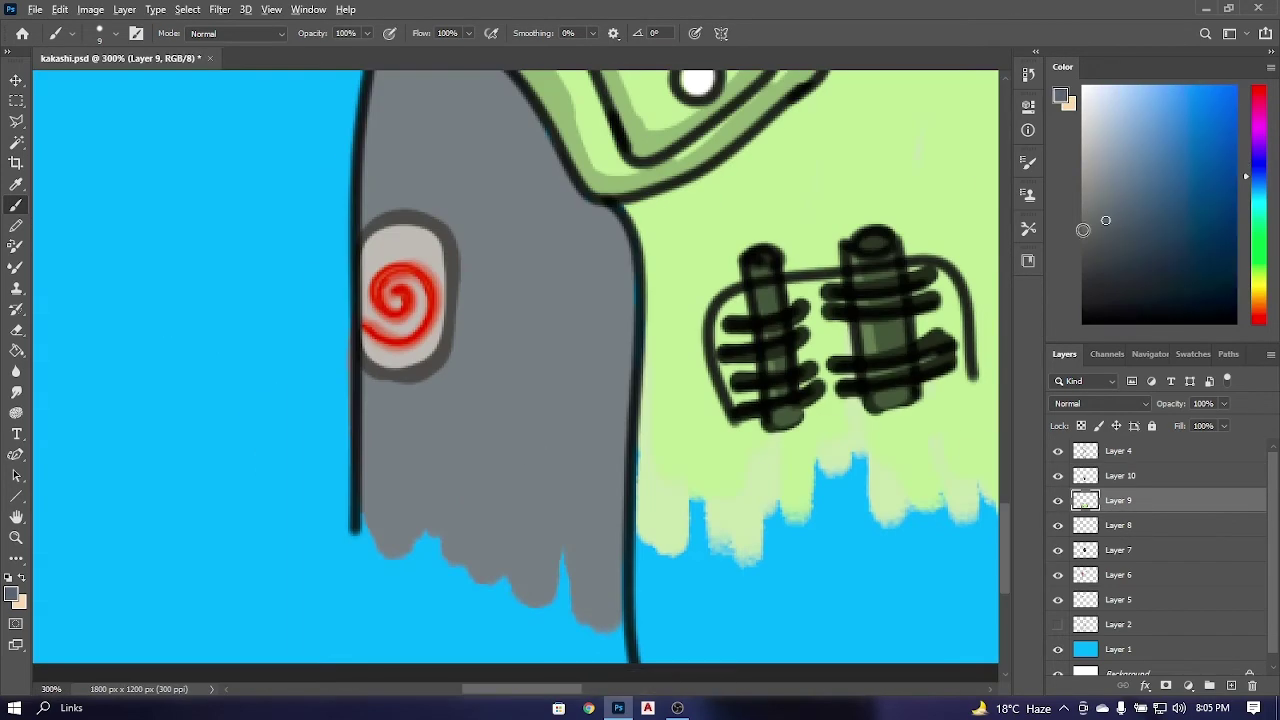
drag(608, 205, 618, 640)
mouse_move(461, 92)
mouse_down()
mouse_move(549, 229)
mouse_move(680, 343)
mouse_move(480, 300)
mouse_up()
mouse_move(476, 446)
mouse_down()
mouse_move(530, 203)
mouse_move(520, 290)
mouse_up()
key(ctrl+z)
Shade both edges of the right sleeve with darker grey and close the gaps in its black outline at 3 px.
mouse_move(515, 200)
mouse_down()
mouse_move(525, 318)
mouse_move(511, 280)
mouse_move(562, 680)
mouse_up()
drag(462, 495, 451, 338)
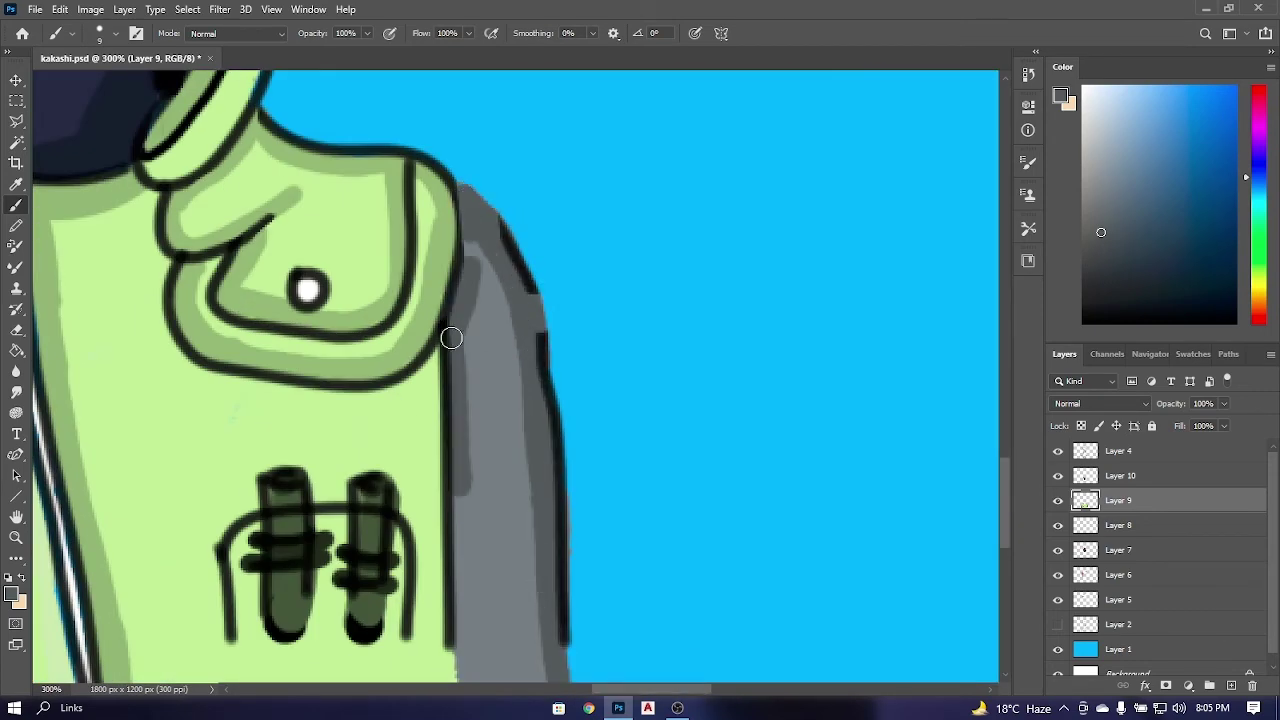
drag(484, 650, 515, 265)
alt+click(480, 211)
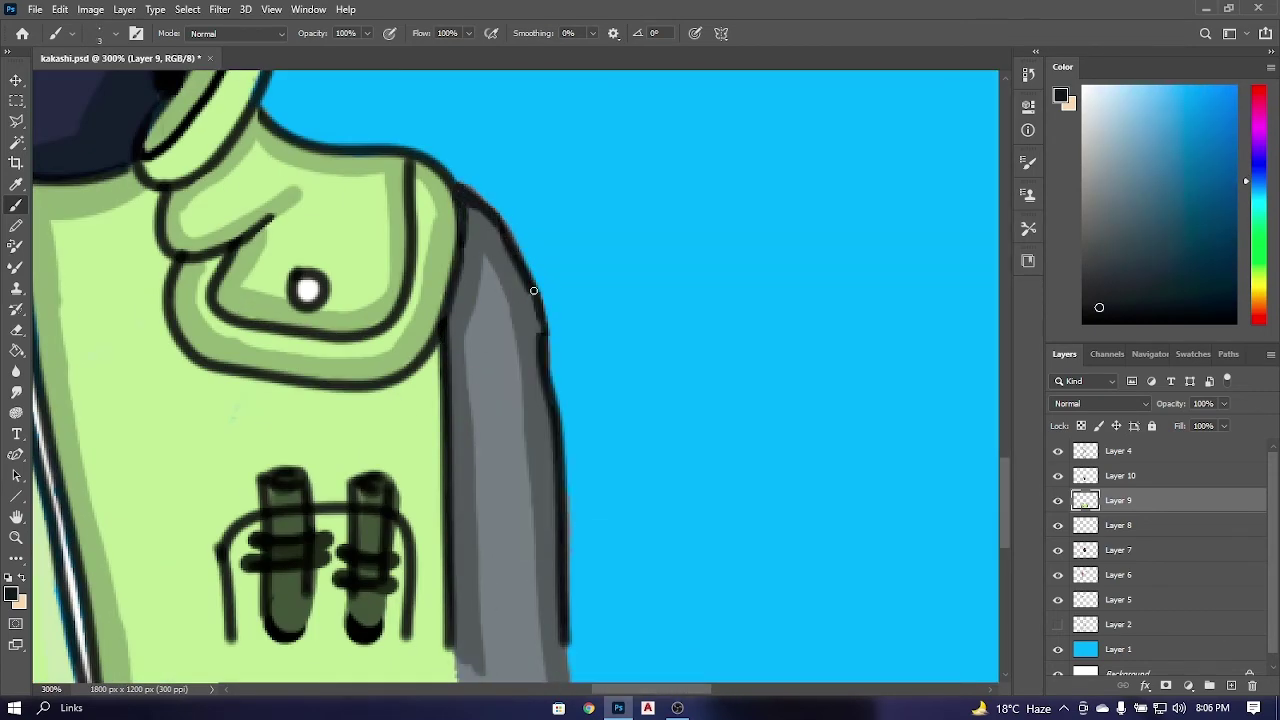
scroll(534, 290, down, 5)
scroll(400, 457, up, 5)
Paint a darker green shadow around the outside of both vest pockets with a 9 px brush.
alt+click(400, 457)
key(ctrl+z)
drag(250, 368, 238, 522)
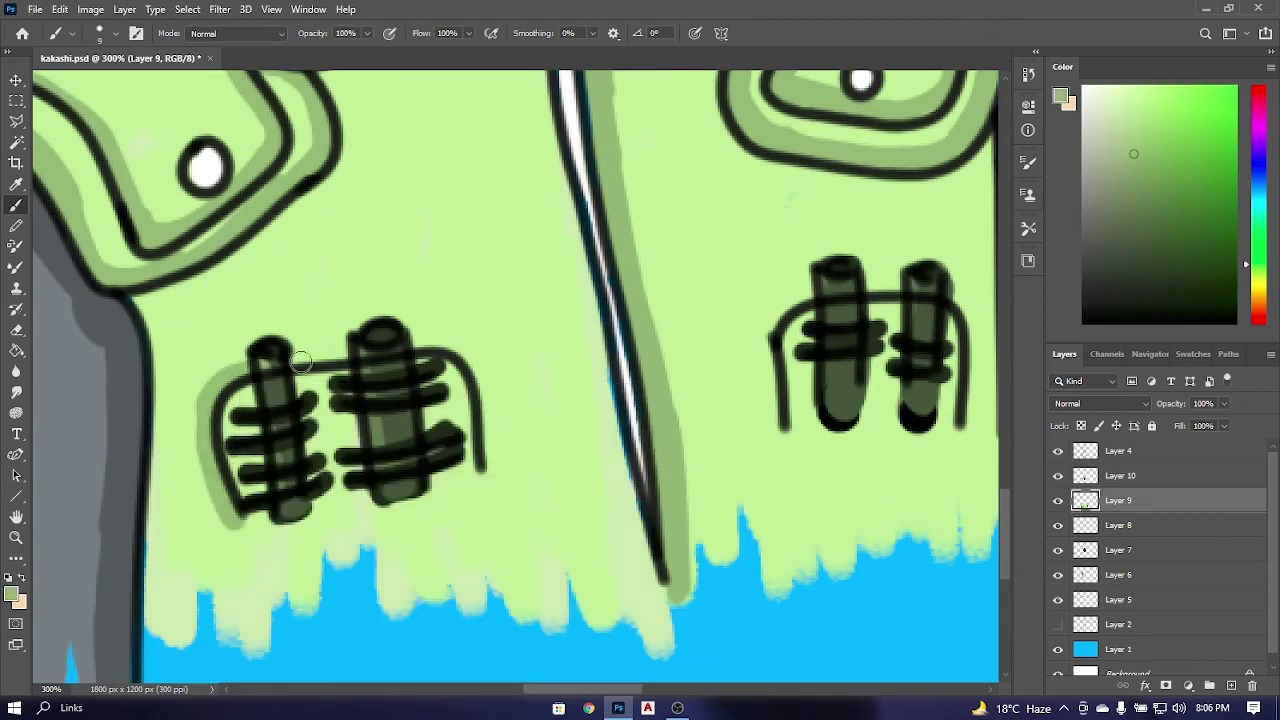
drag(300, 361, 492, 455)
drag(480, 470, 414, 500)
key(ctrl+z)
alt+click(236, 517)
drag(772, 340, 766, 375)
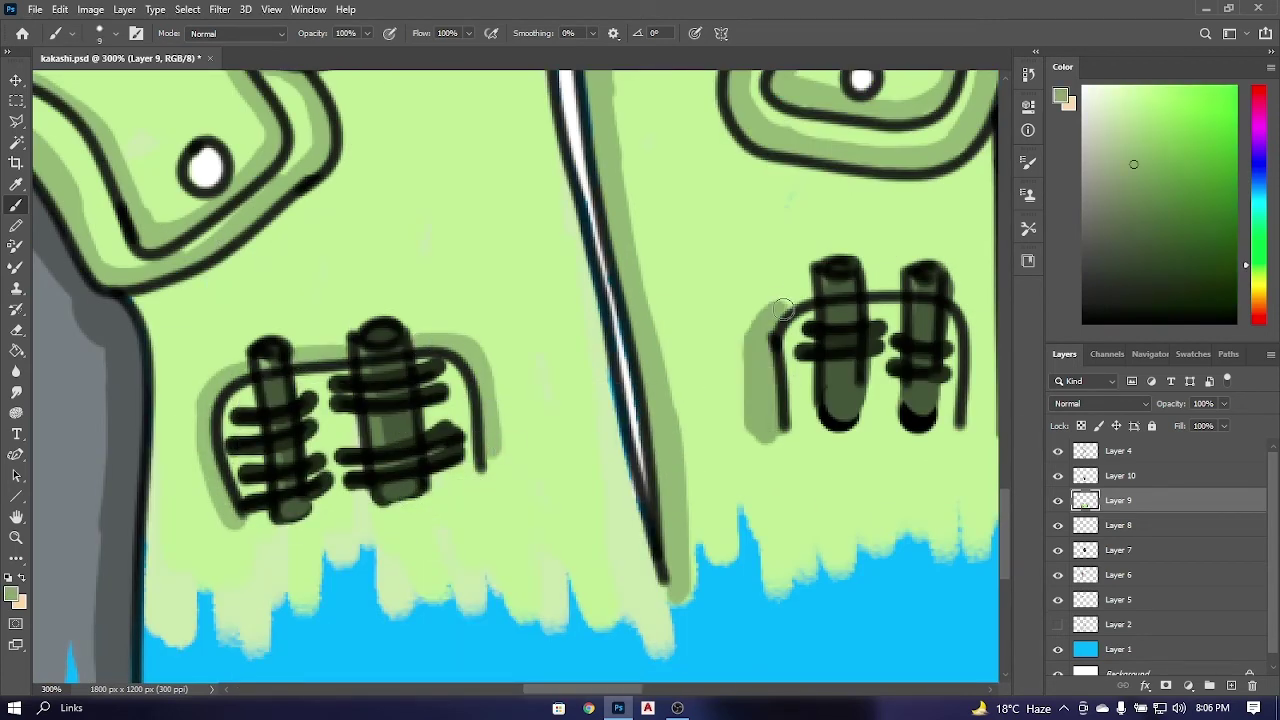
Shade the inner edges of both vest pockets around the tubes and straps with a deeper green.
right_click(427, 371)
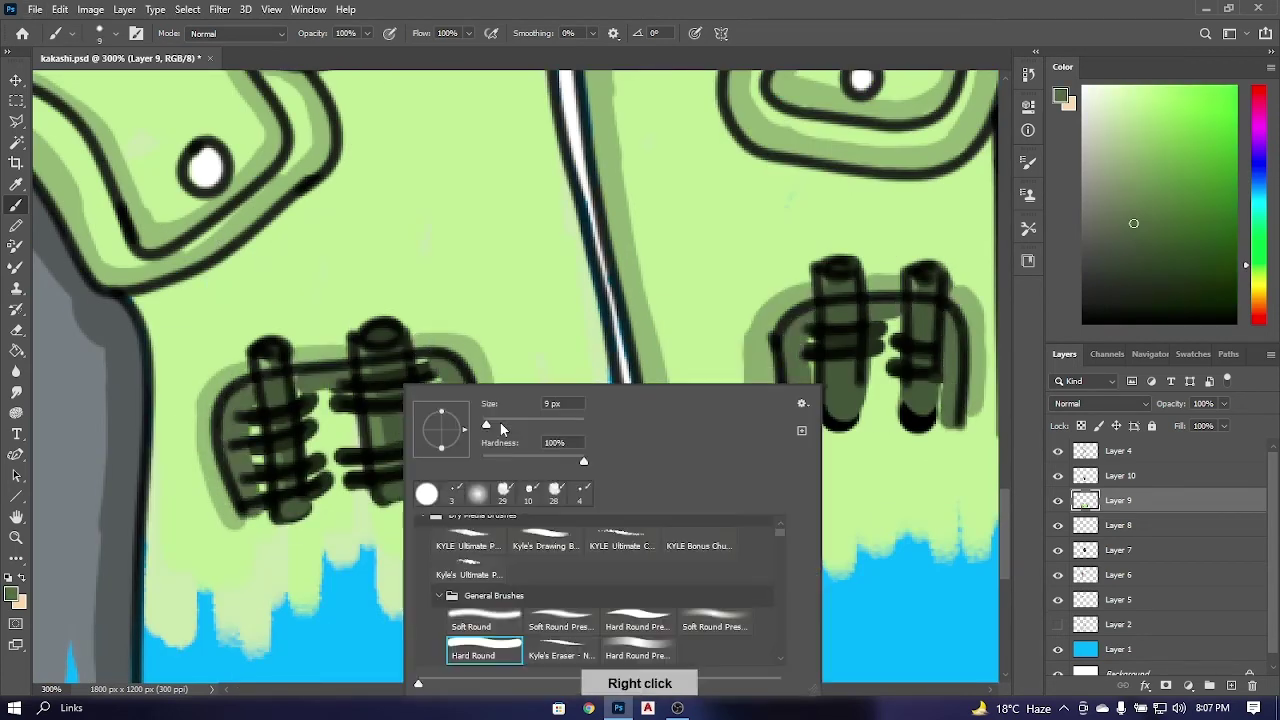
alt+click(808, 333)
scroll(251, 431, down, 5)
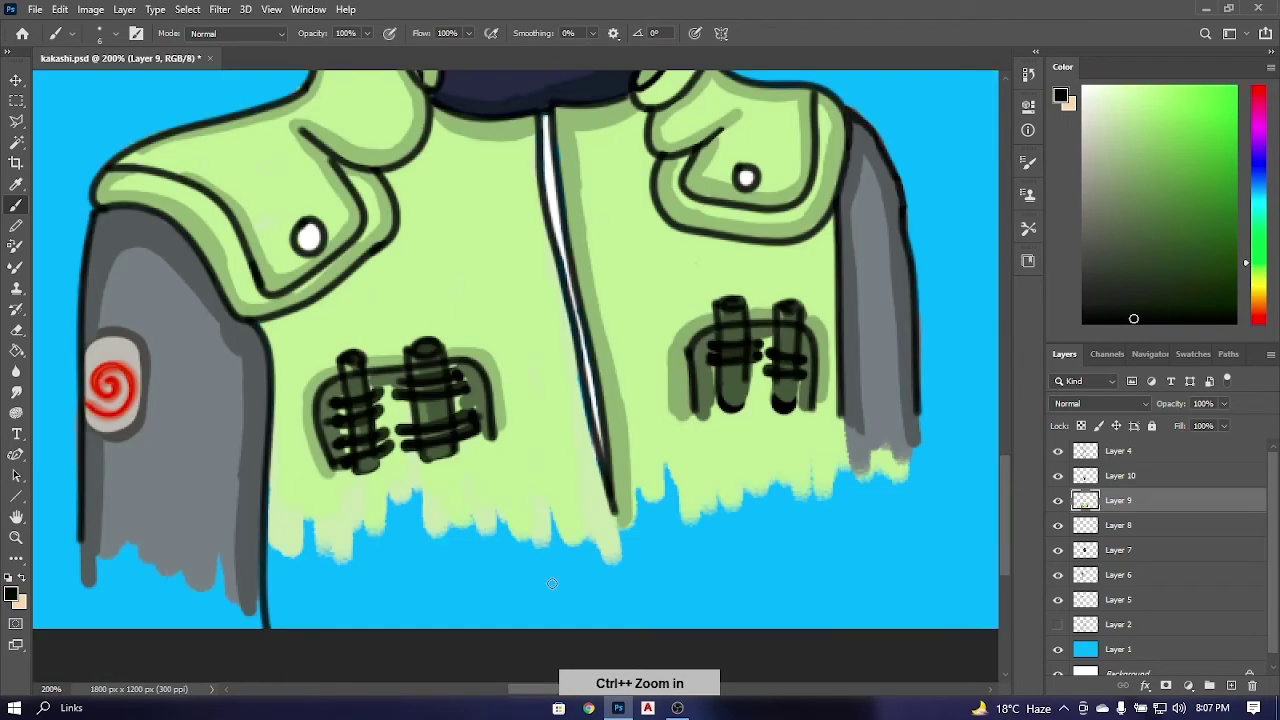
Shade the vest along the left side of the zipper down to the hem with darker green.
key(ctrl+plus)
alt+click(490, 368)
drag(490, 368, 484, 143)
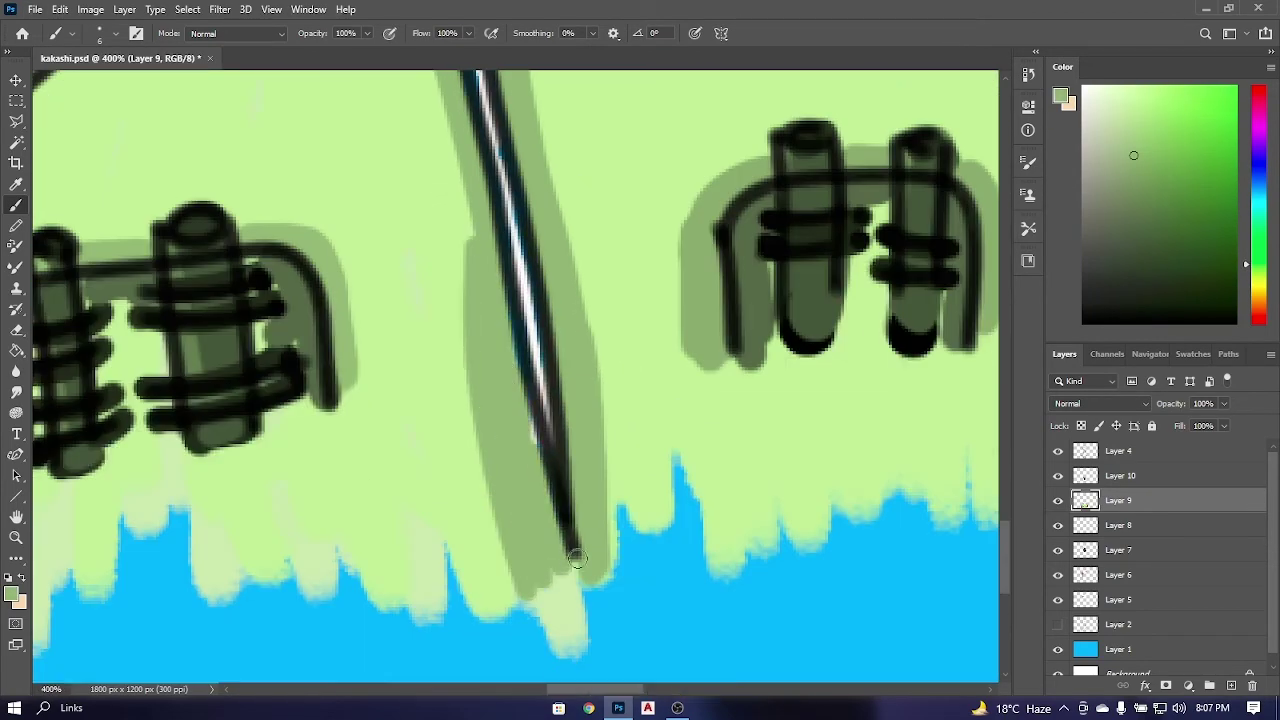
key(ctrl+minus)
alt+click(491, 414)
key(ctrl+minus)
key(ctrl+minus)
key(ctrl+minus)
On Layer 6, draw short black 3 px hair strokes on the brown side hair and the left ear's fur.
click(1058, 476)
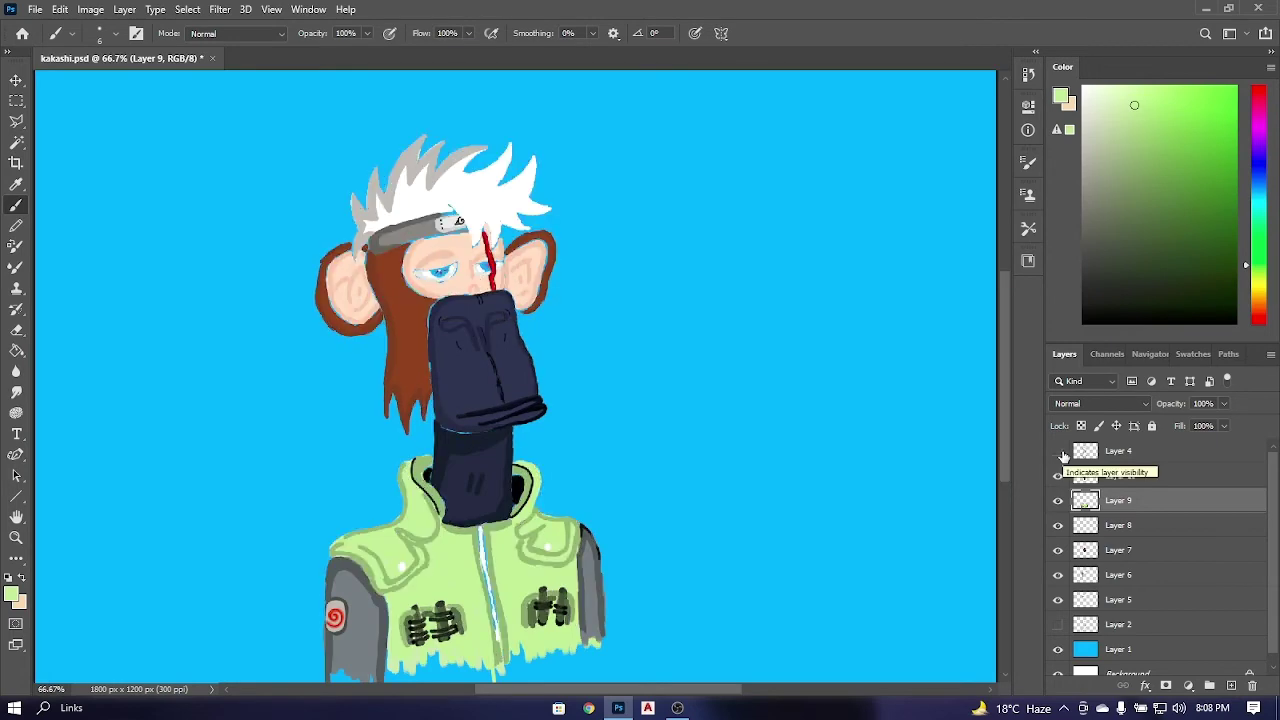
click(1118, 575)
alt+click(350, 320)
scroll(350, 320, up, 2)
right_click(694, 384)
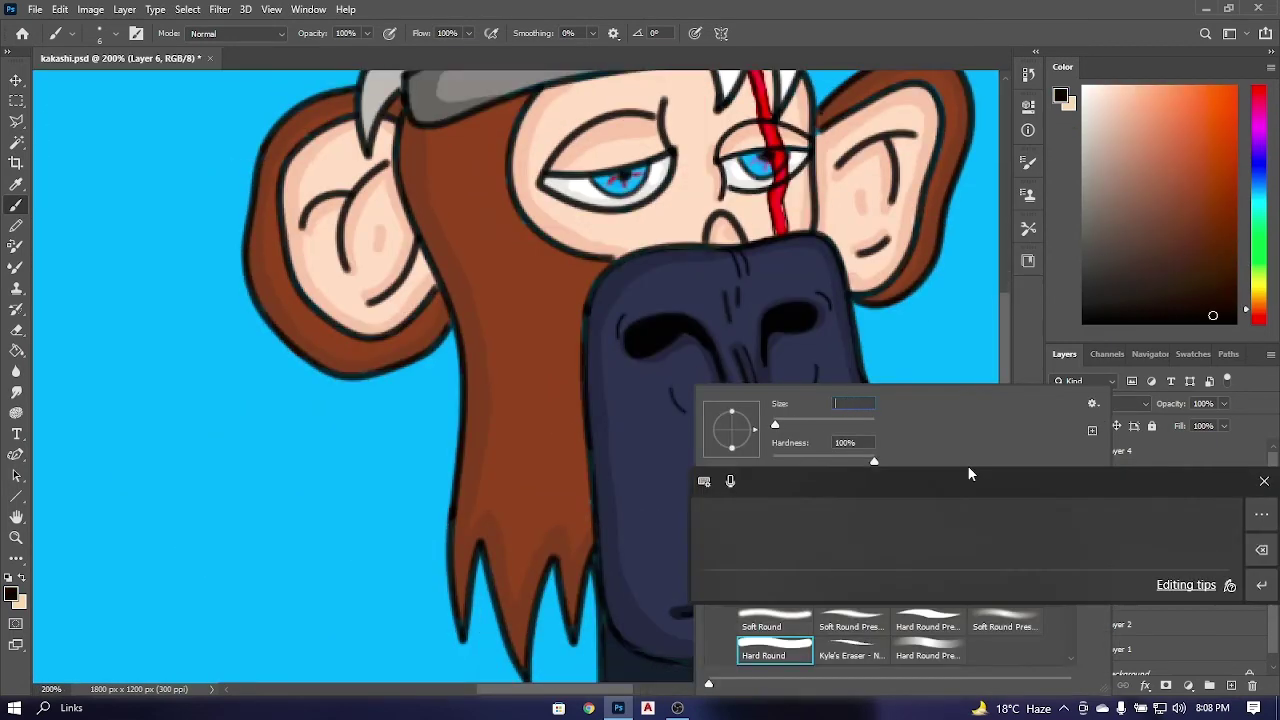
key(Escape)
key(ctrl+plus)
mouse_move(481, 459)
mouse_down()
mouse_move(514, 426)
mouse_move(518, 494)
mouse_up()
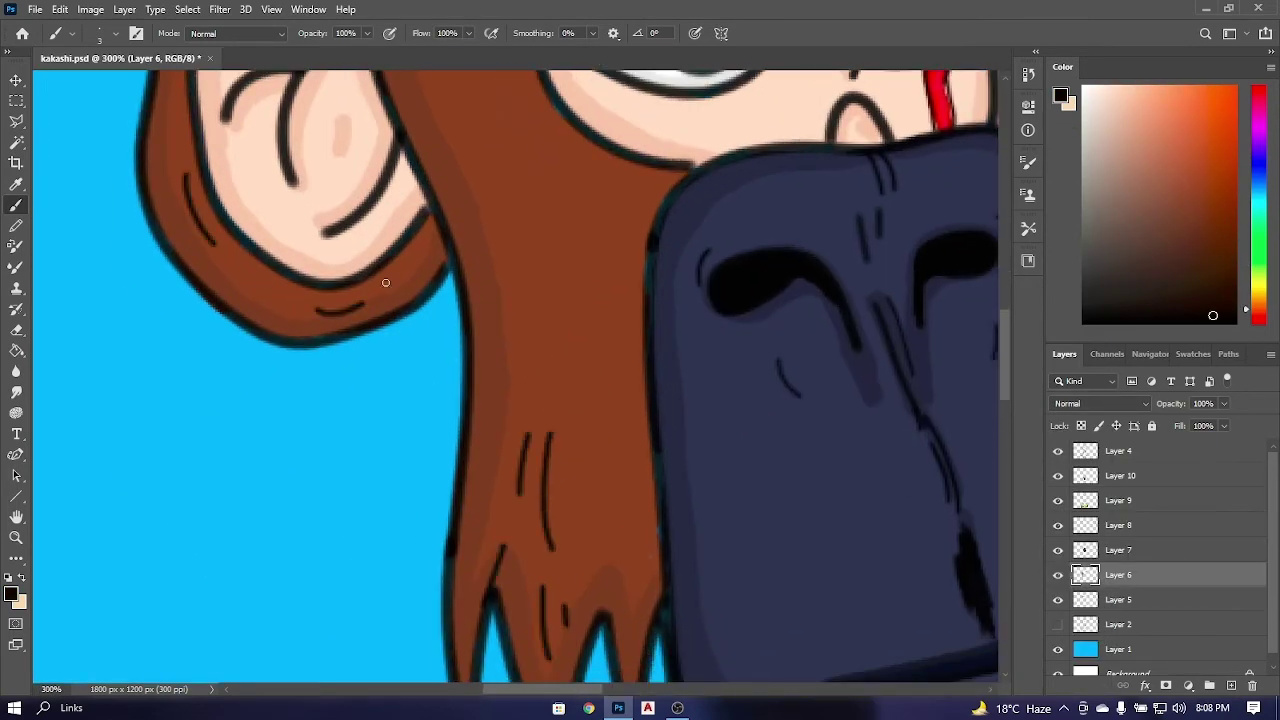
Add short black accent strokes to the right ear's fur and the forehead, and undo the last stroke.
scroll(385, 283, up, 5)
scroll(385, 283, right, 8)
key(alt+bracketright)
key(ctrl+z)
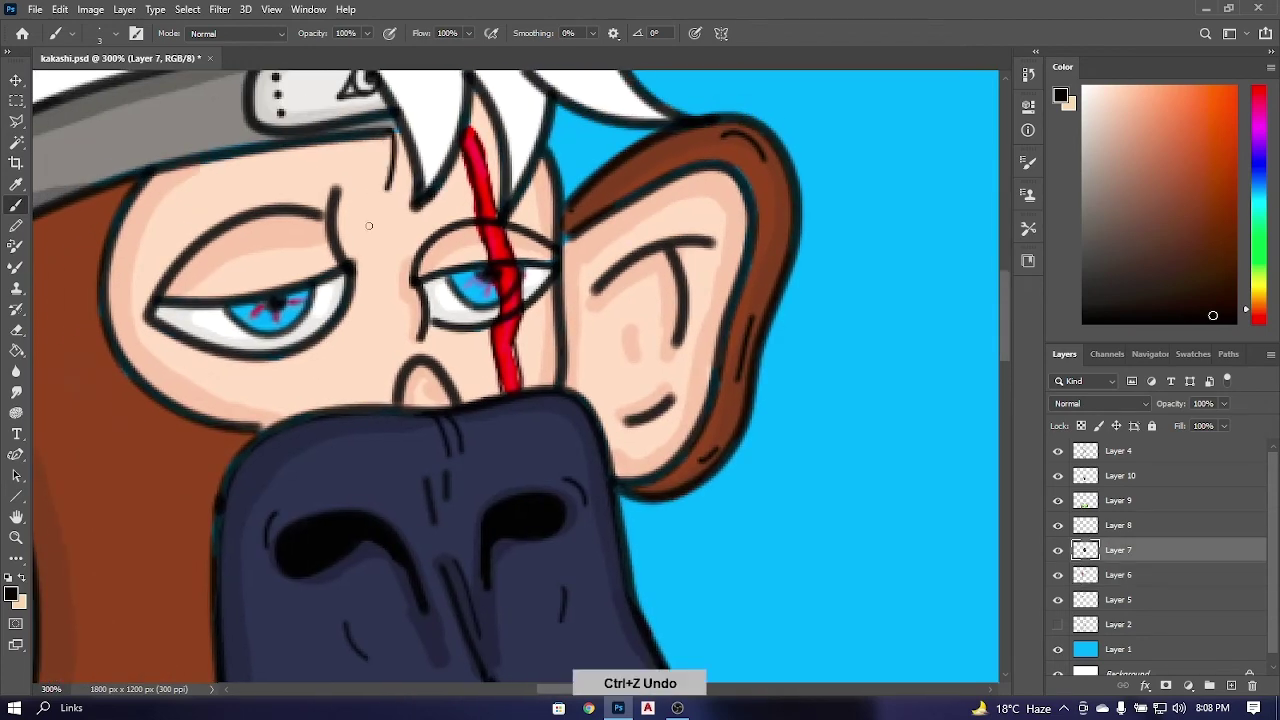
Toggle Layer 9's visibility to examine what it contains and make Layer 8 active.
key(ctrl+minus)
key(ctrl+minus)
key(ctrl+minus)
click(1058, 500)
click(1058, 500)
click(1118, 525)
key(ctrl+plus)
key(ctrl+plus)
key(ctrl+plus)
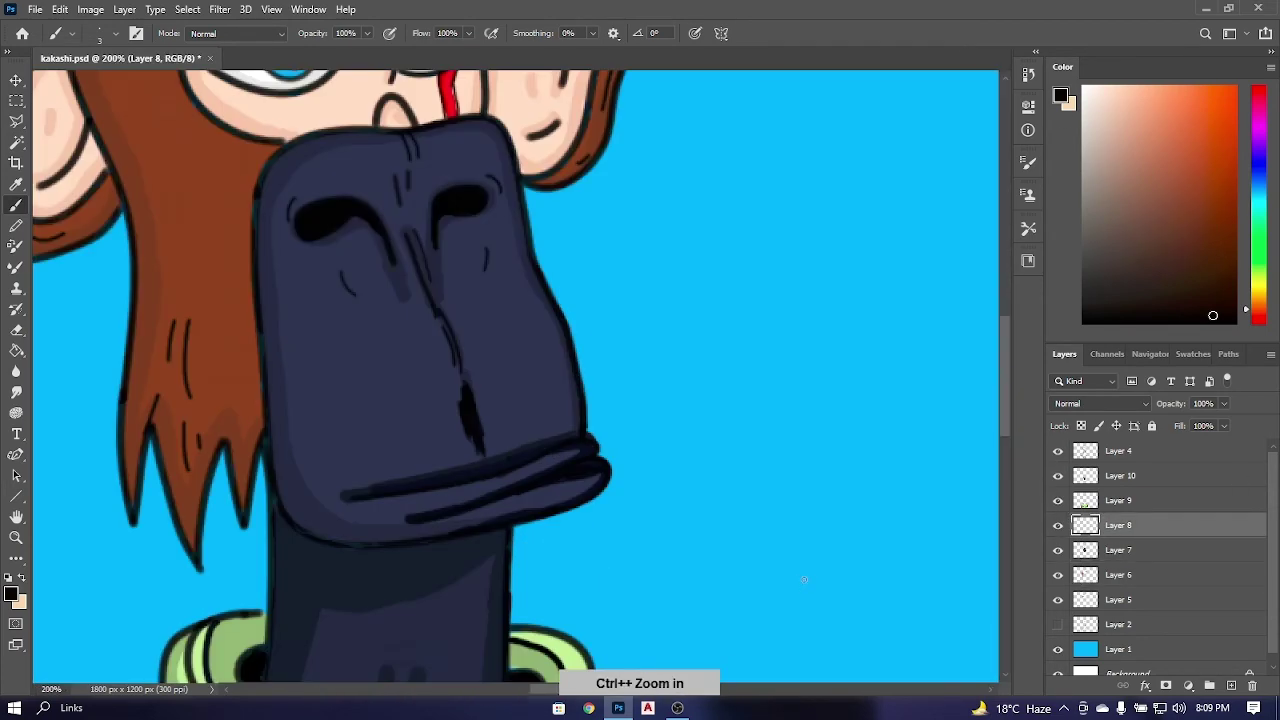
On Layer 4, erase the old black pupil marks with a 7 px eraser.
key(ctrl+plus)
scroll(804, 579, up, 5)
key(alt+period)
right_click(480, 326)
key(Escape)
key(e)
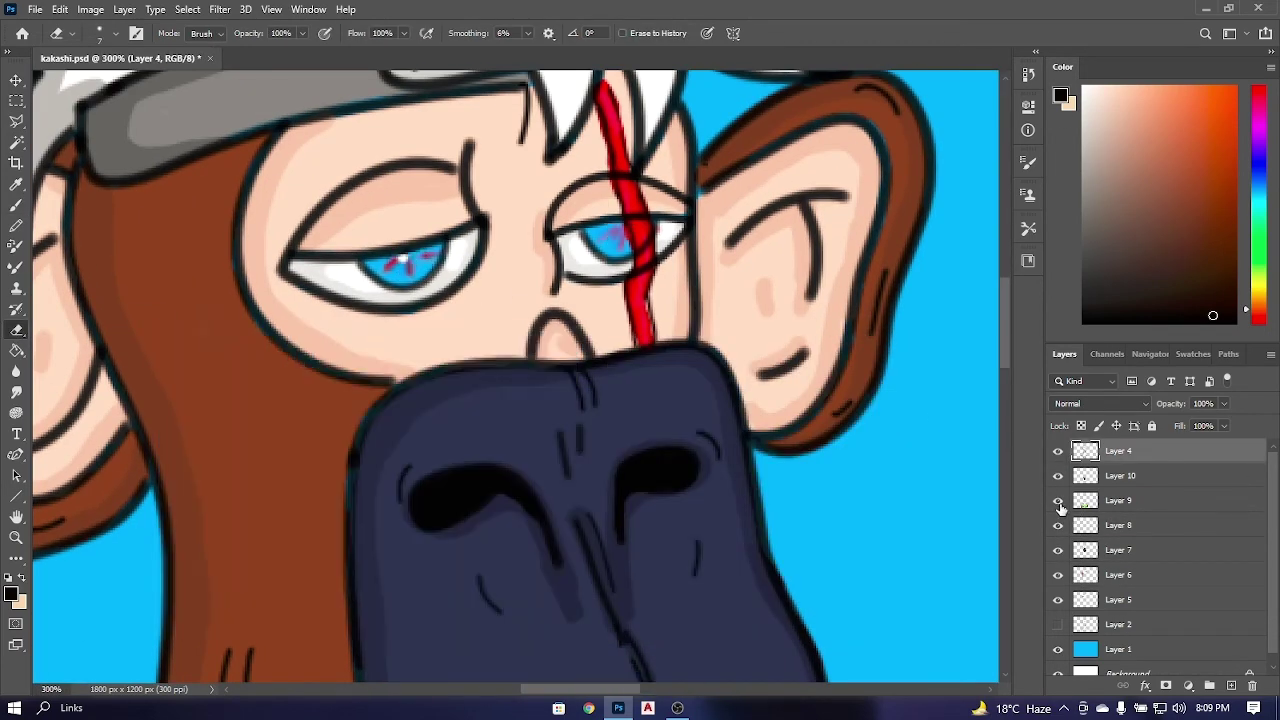
On Layer 8, paint new black pupils in the blue irises with a 3 px brush.
click(1100, 525)
key(ctrl+plus)
key(ctrl+plus)
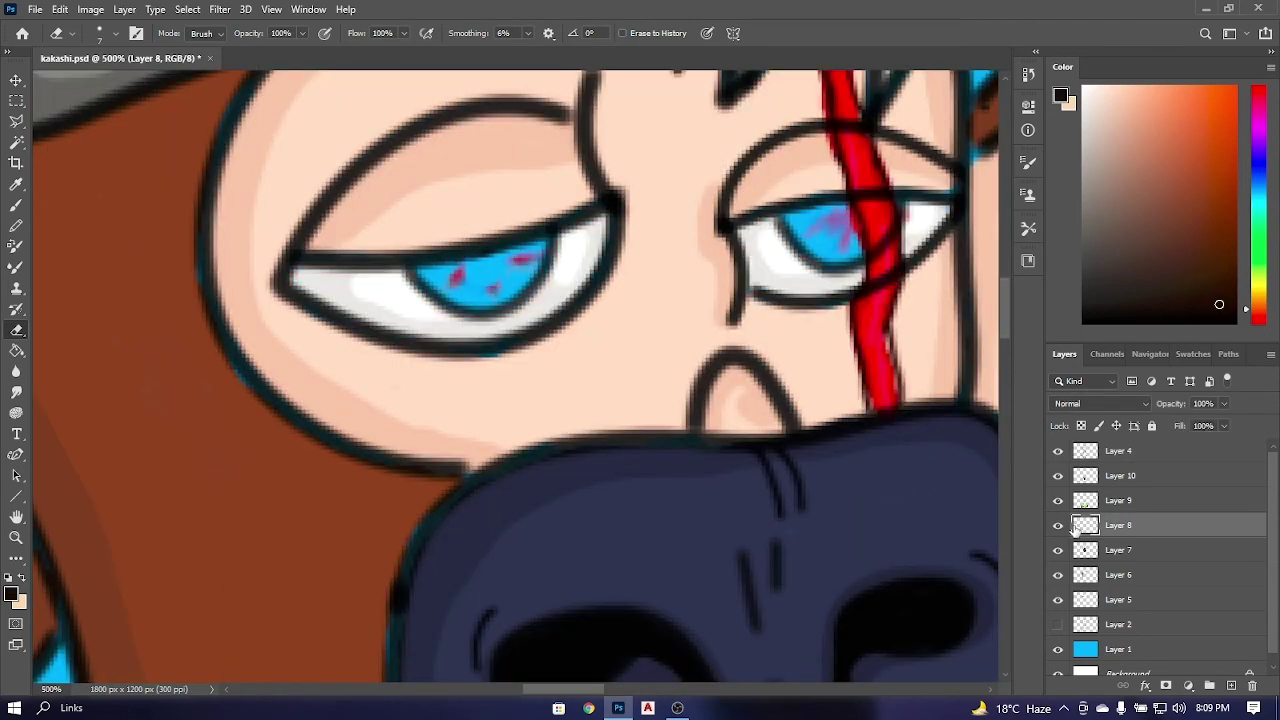
key(e)
key(b)
click(483, 265)
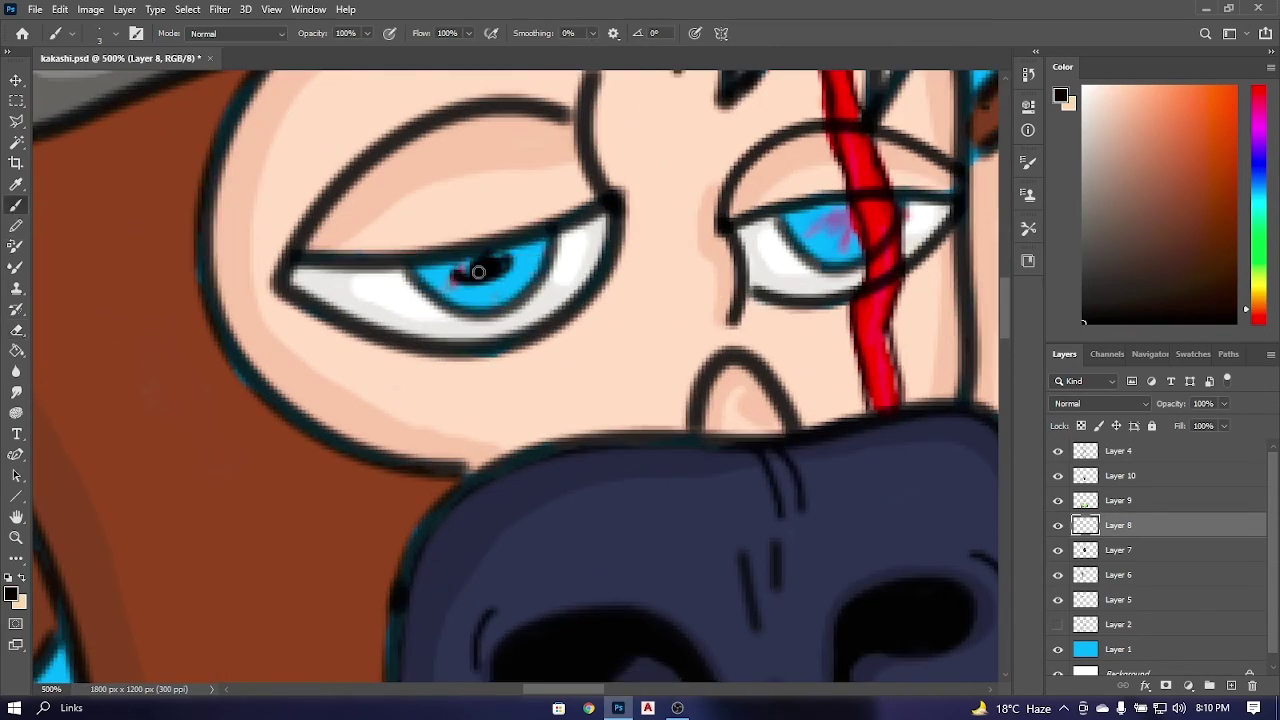
Add pinkish-red flecks around both pupils with a 3 px brush at 62% opacity.
alt+click(886, 294)
right_click(888, 262)
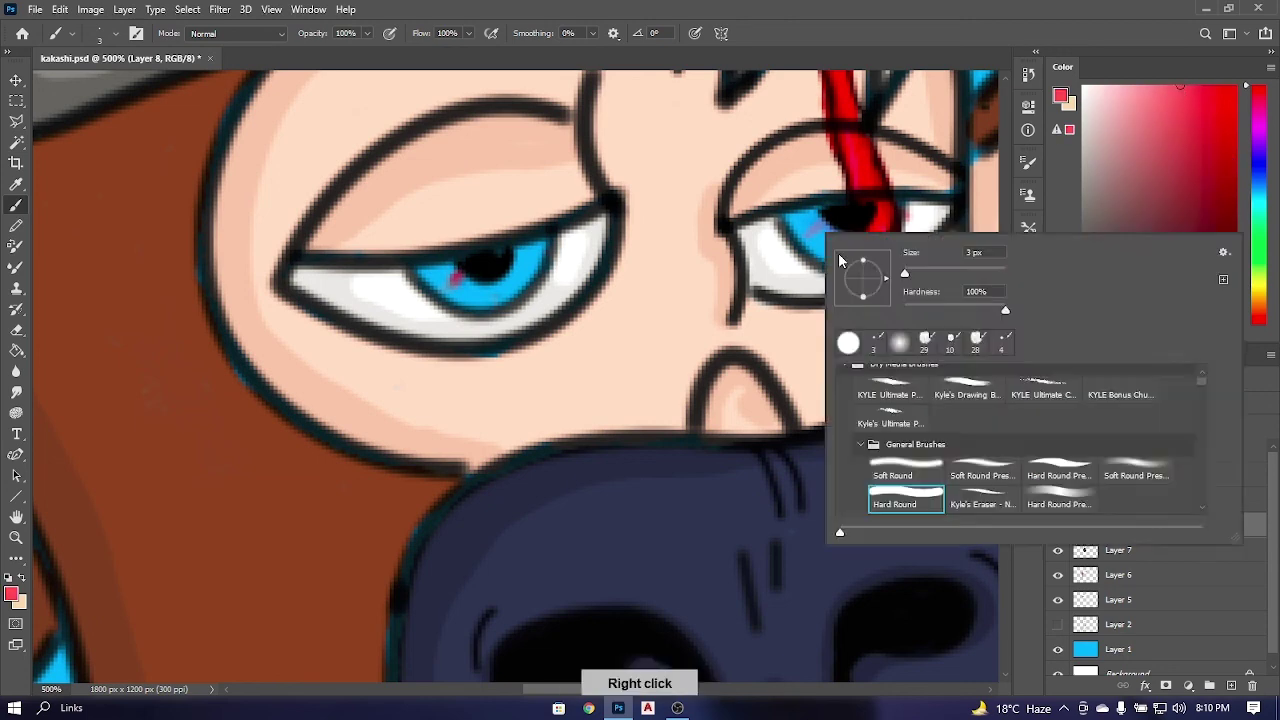
key(Escape)
key(6)
key(2)
drag(465, 268, 495, 270)
drag(818, 222, 845, 235)
Touch up the pupils in black and fit the whole character in view.
alt+click(809, 222)
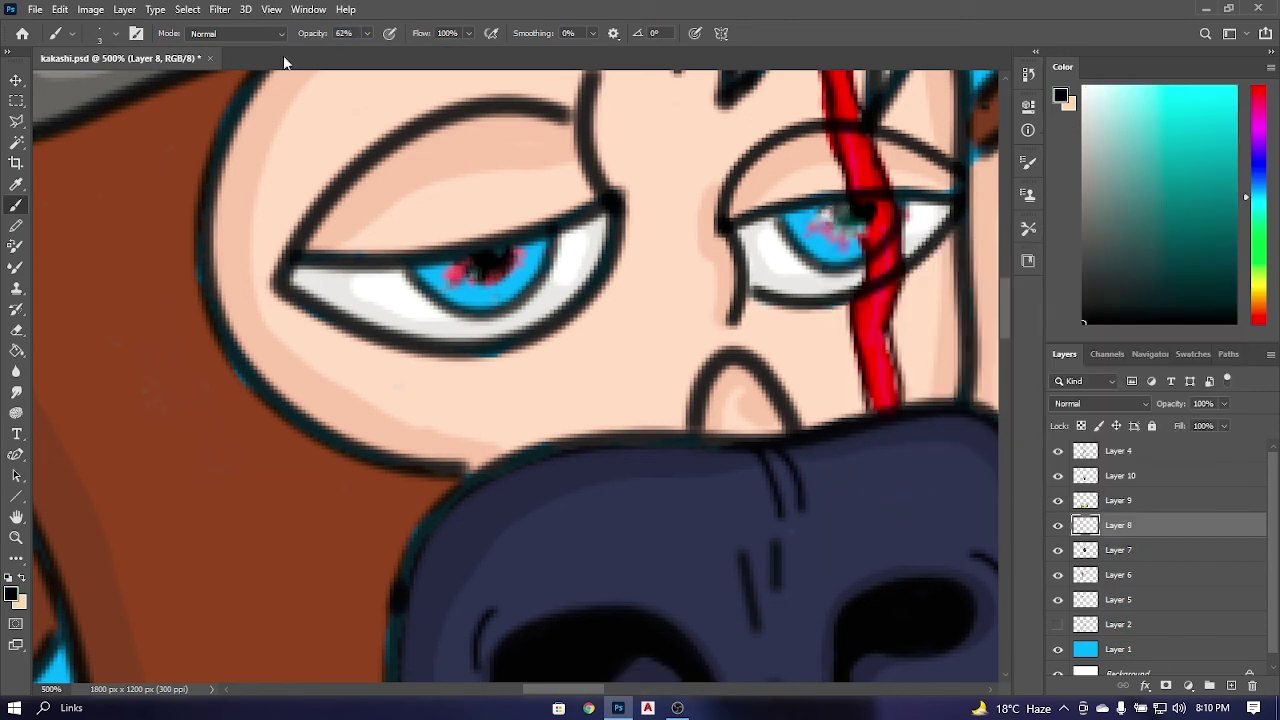
key(ctrl+0)
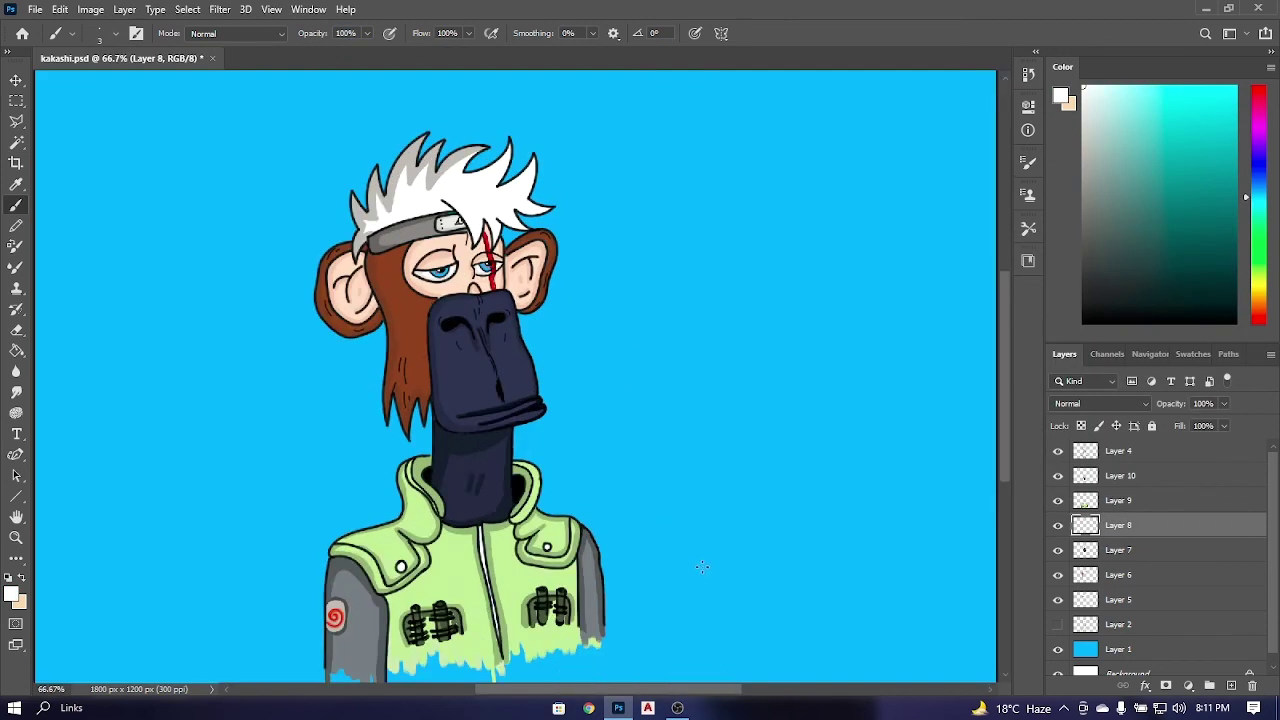
key(v)
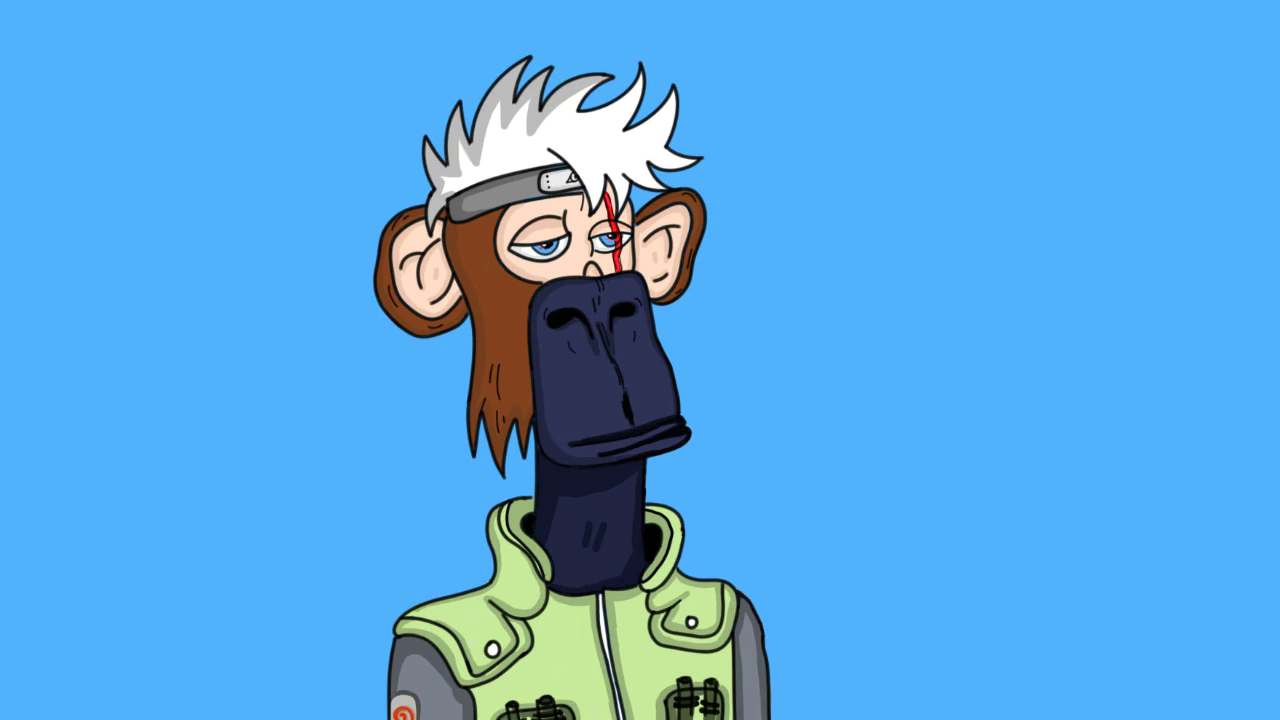